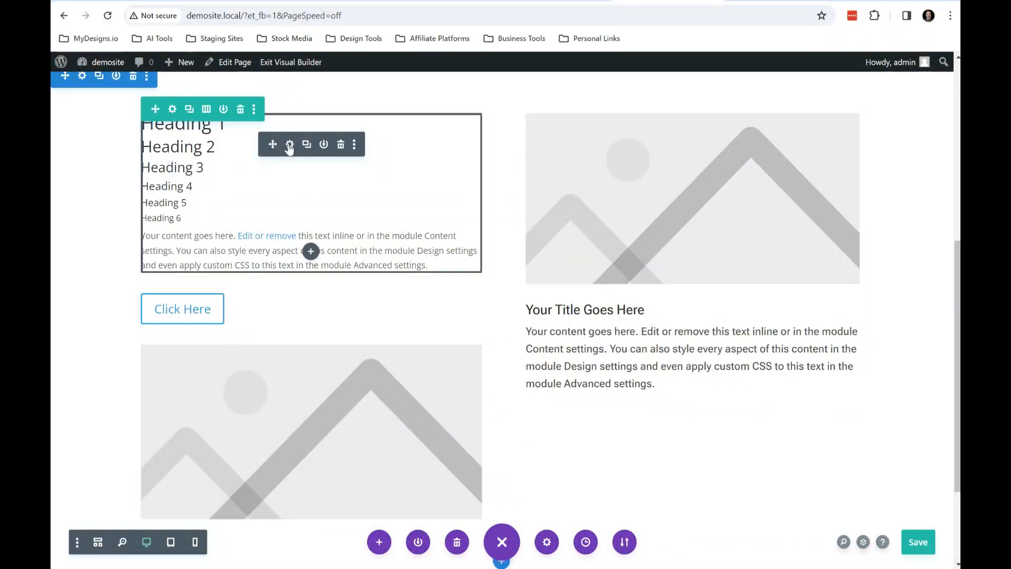
- Open the settings of the heading and paragraph text module and review its body content in both the visual and HTML views
click(289, 145)
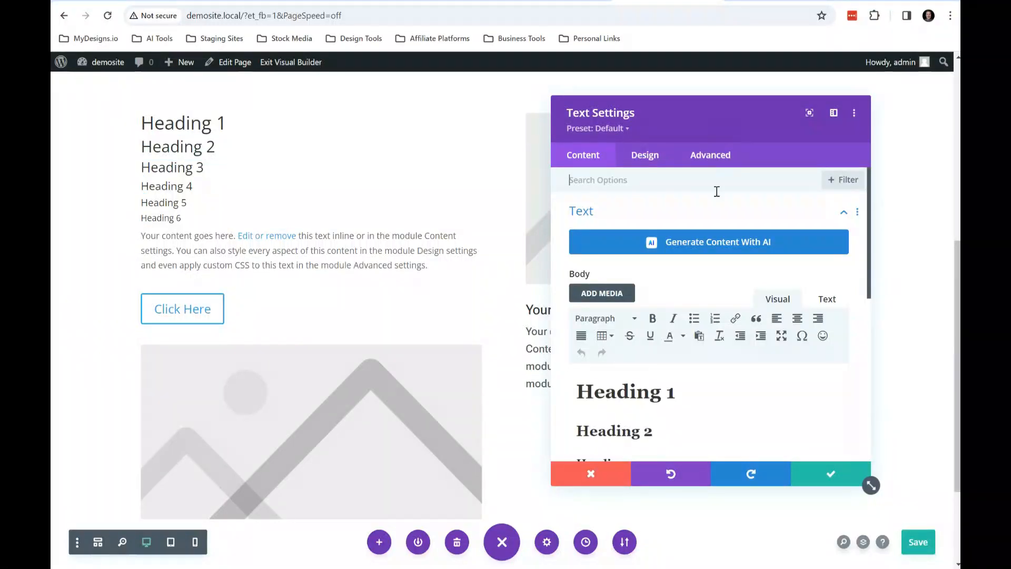
scroll(702, 305, down, 3)
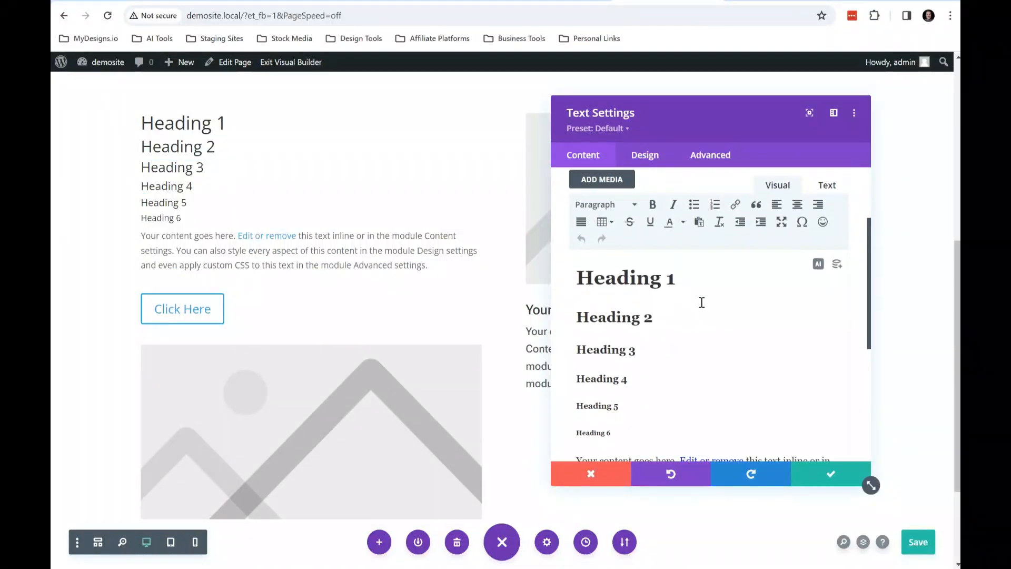
scroll(702, 302, down, 3)
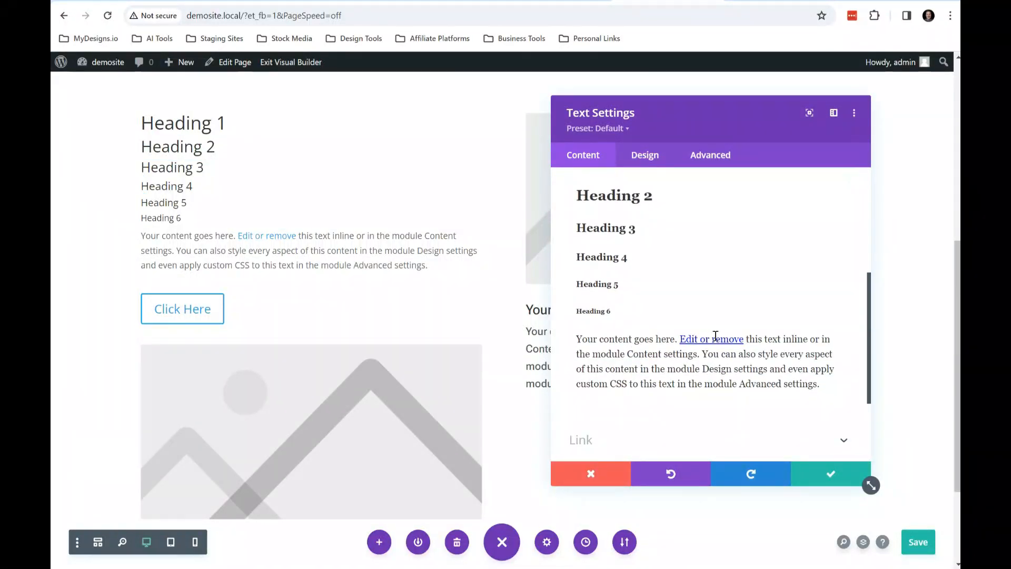
scroll(746, 335, up, 2)
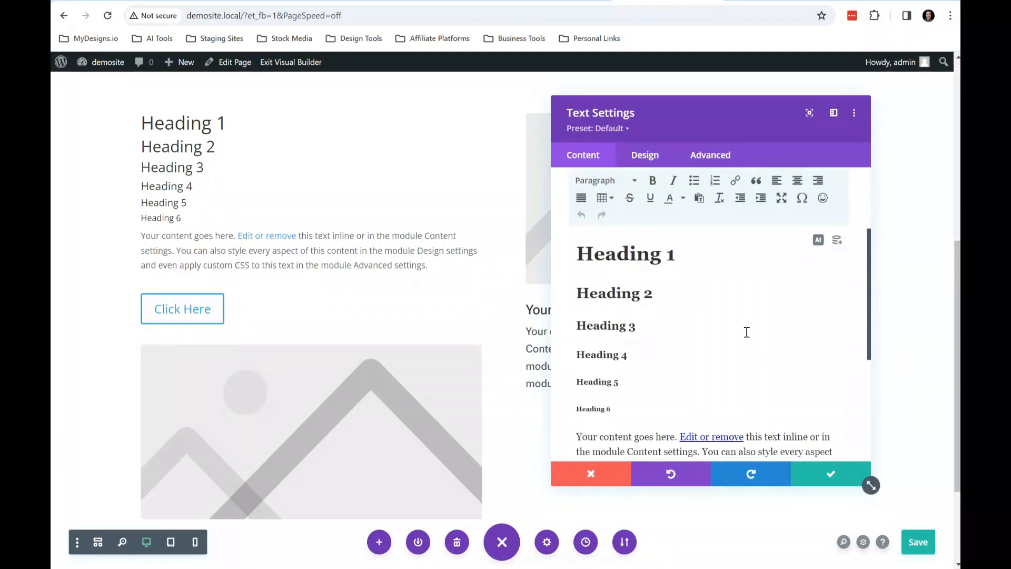
scroll(746, 327, up, 1)
click(823, 183)
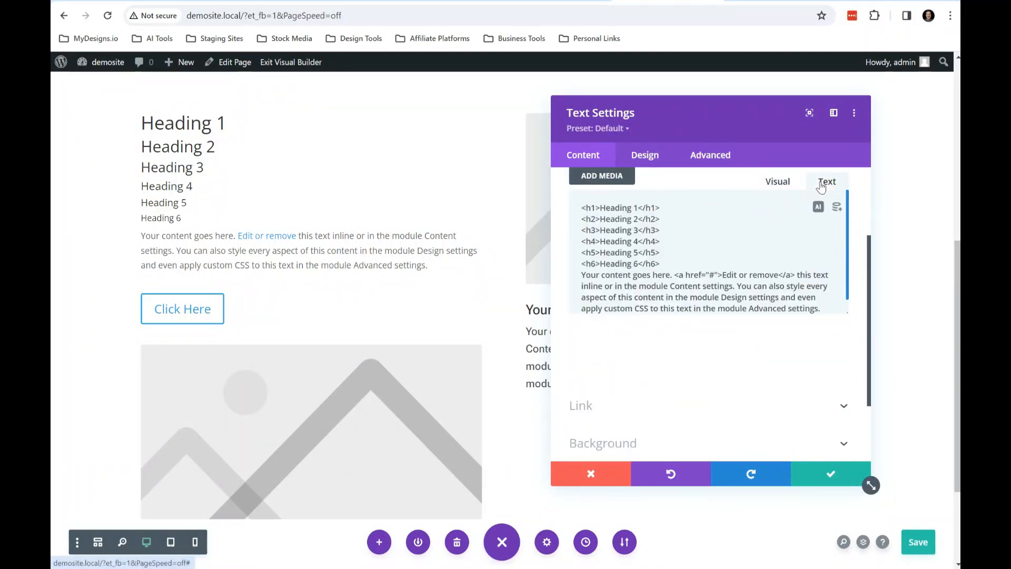
click(771, 182)
- Try DM Sans as the module's body text font and settle on Roboto Flex
click(656, 162)
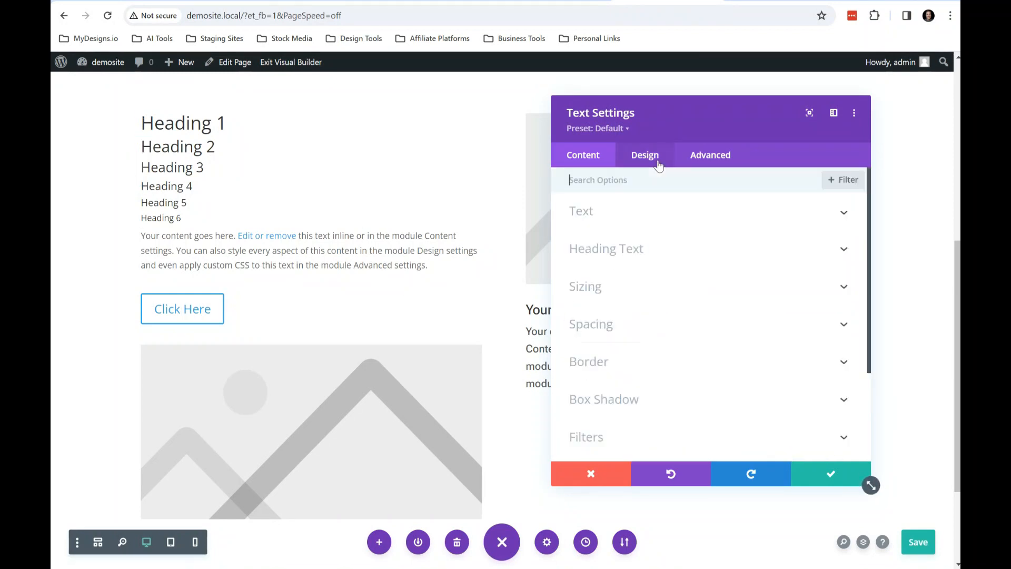
click(590, 216)
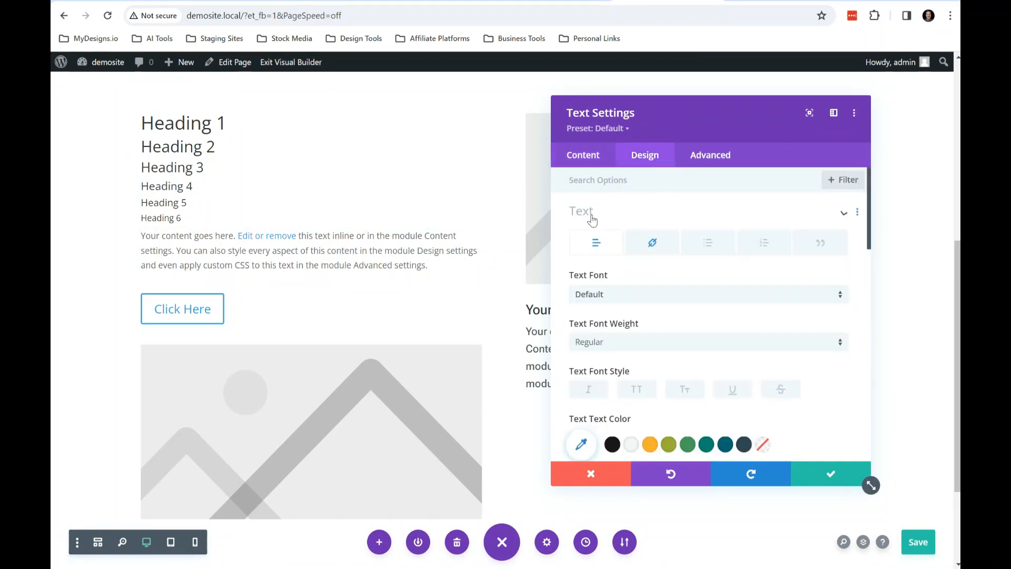
click(634, 296)
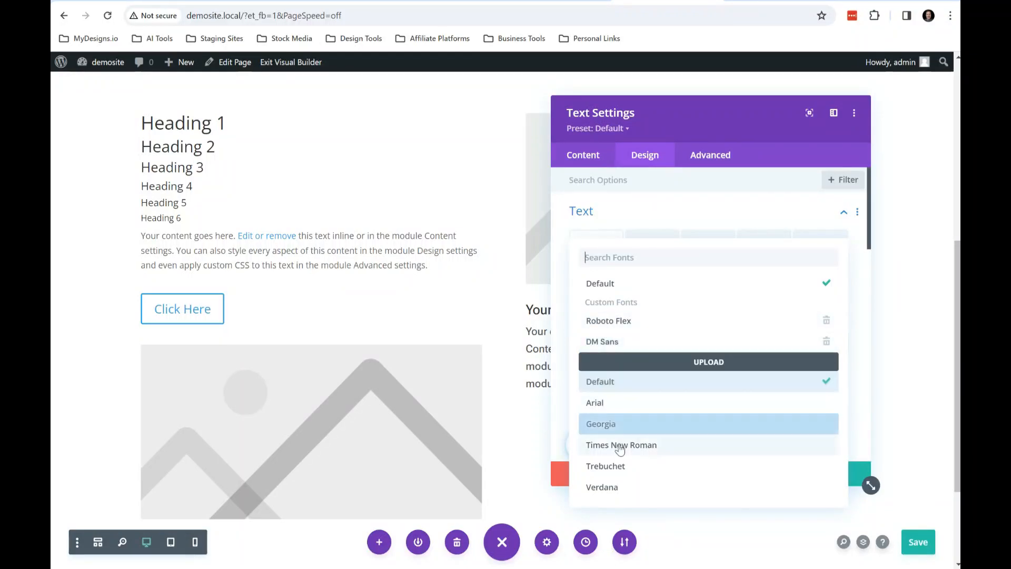
click(636, 343)
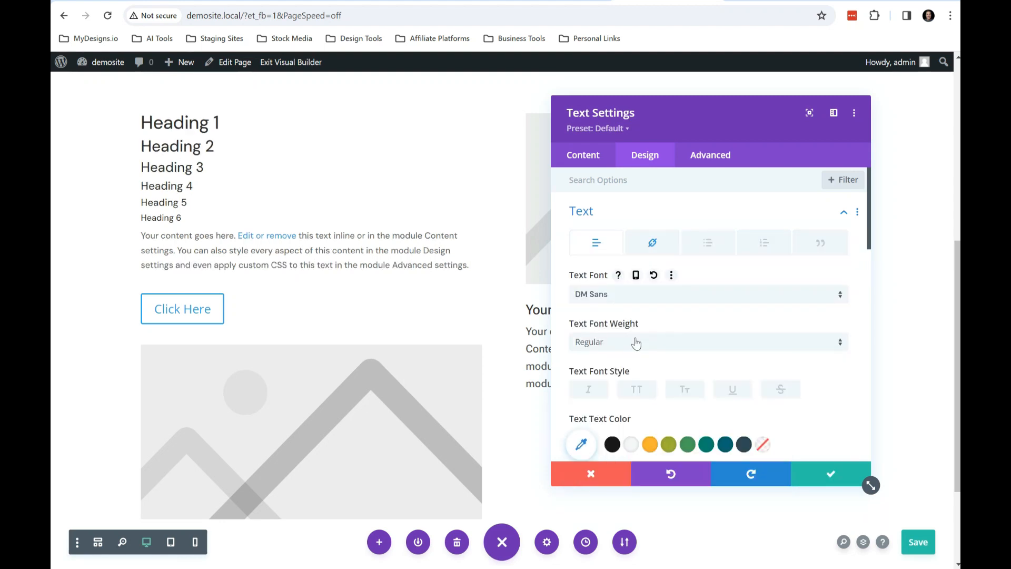
click(649, 303)
click(634, 270)
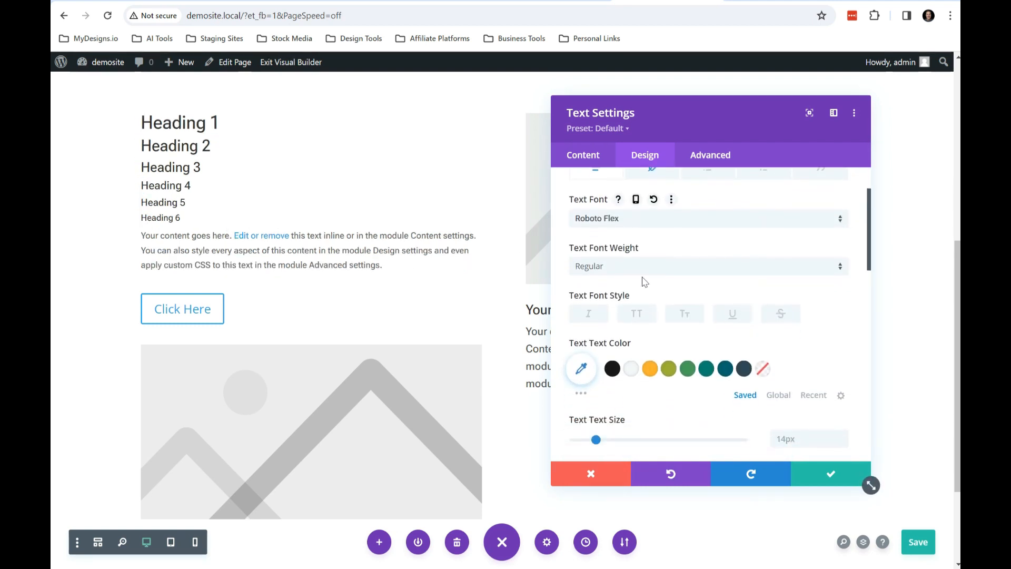
- Set the body text color to the custom hex value 656565
scroll(649, 283, down, 2)
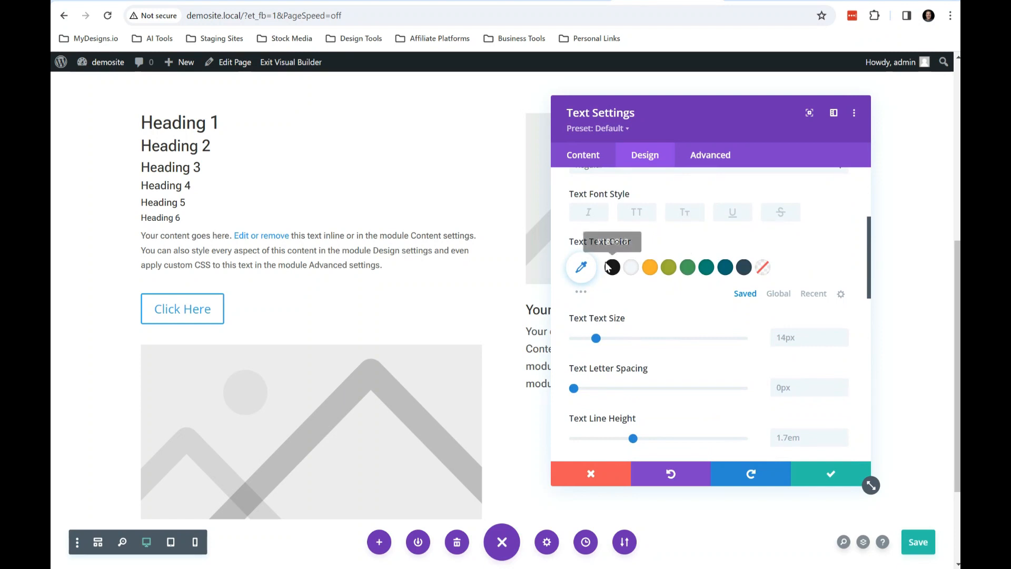
click(582, 267)
text(656565)
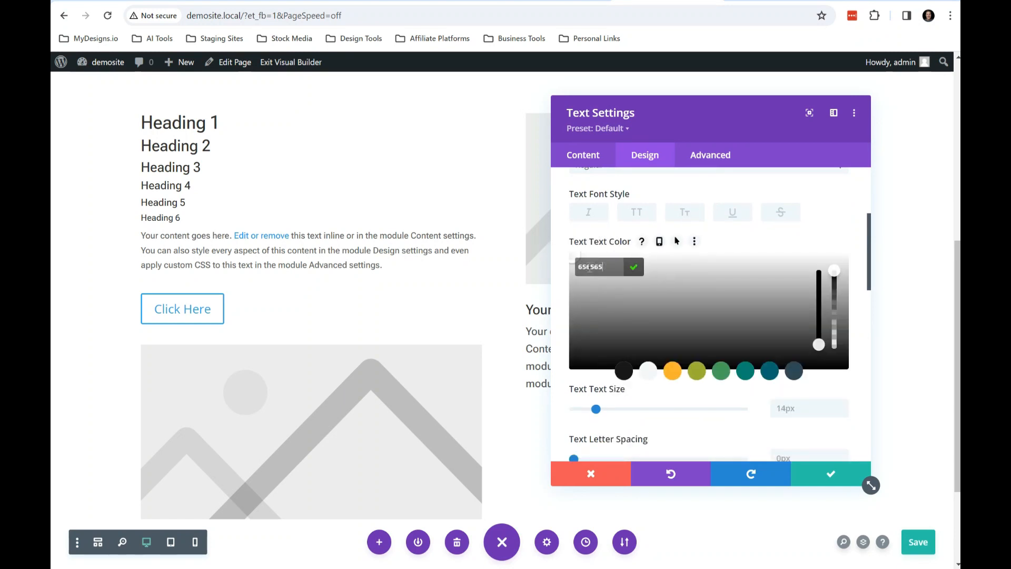
click(634, 267)
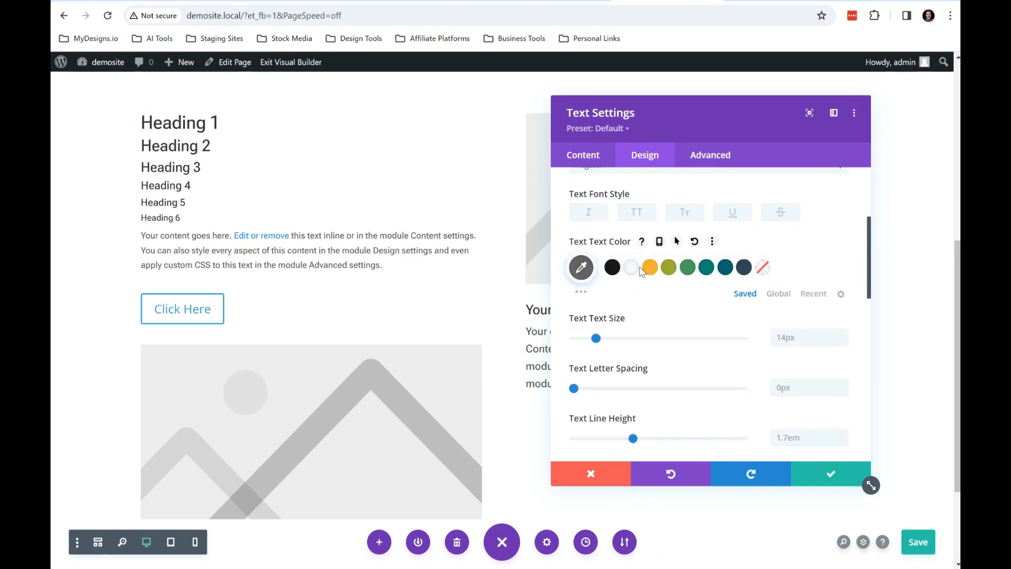
- Set the body text size to 1rem and its line height to 1.5em
scroll(763, 310, down, 1)
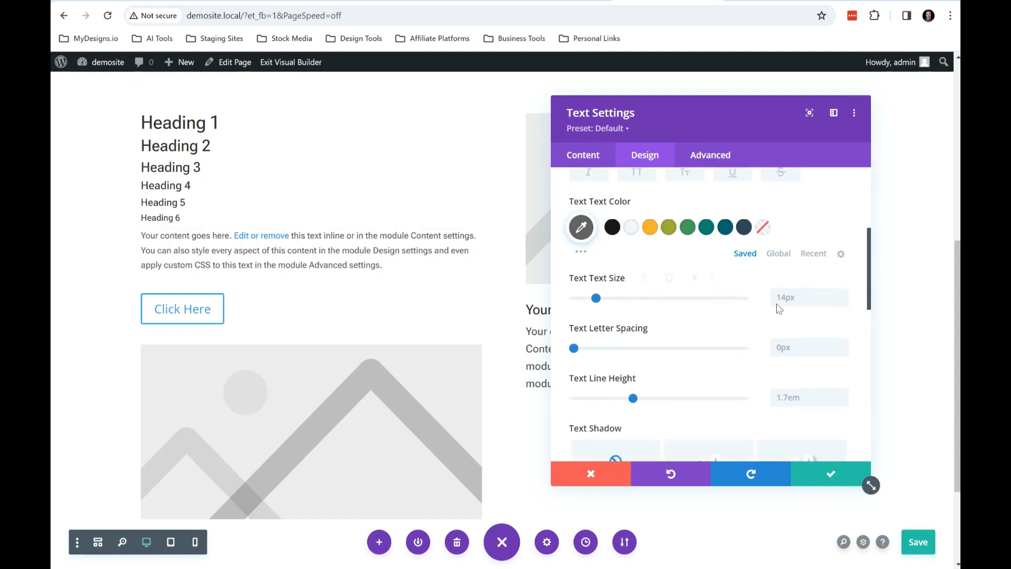
click(796, 297)
text(1rem)
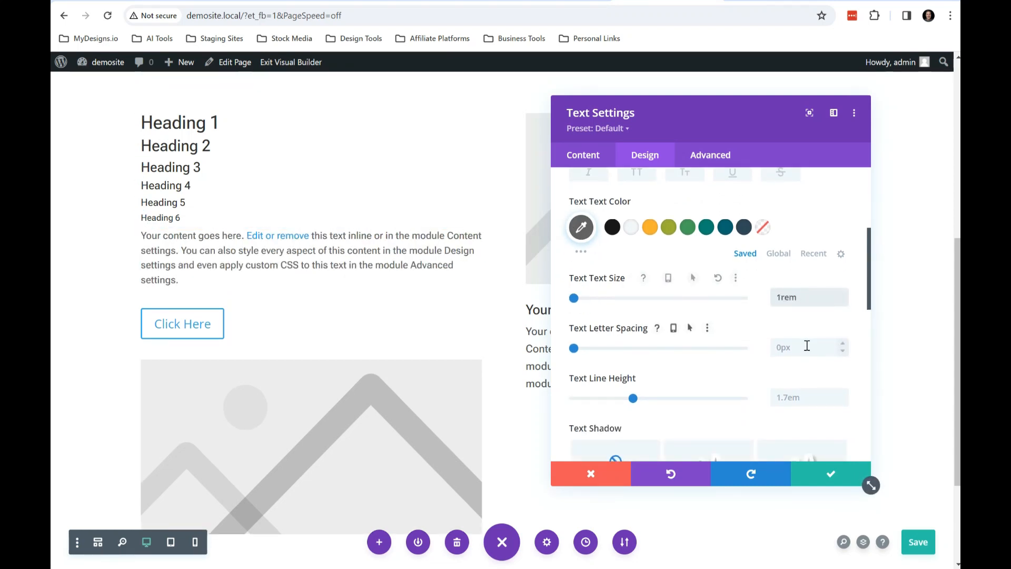
click(843, 403)
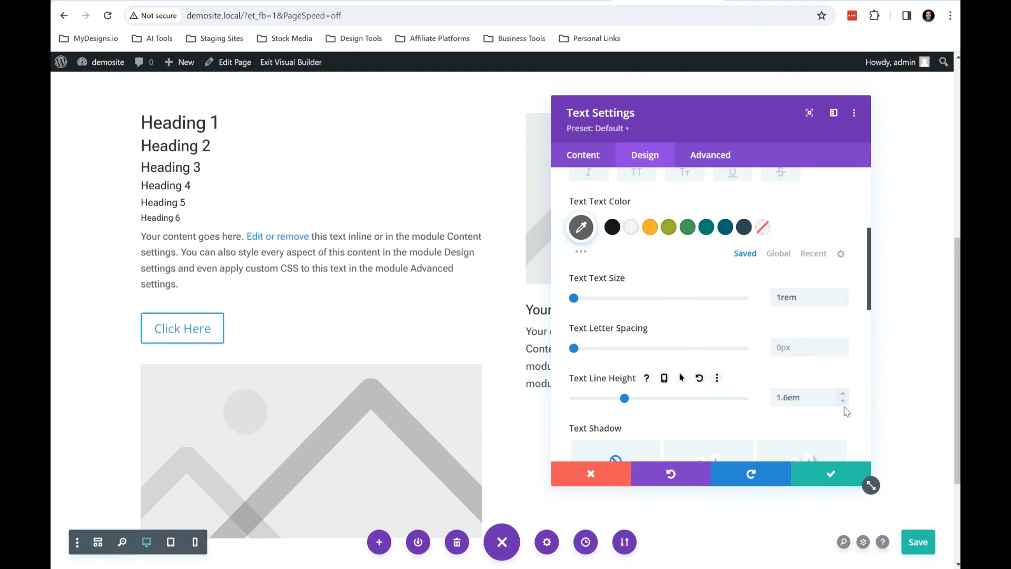
click(843, 402)
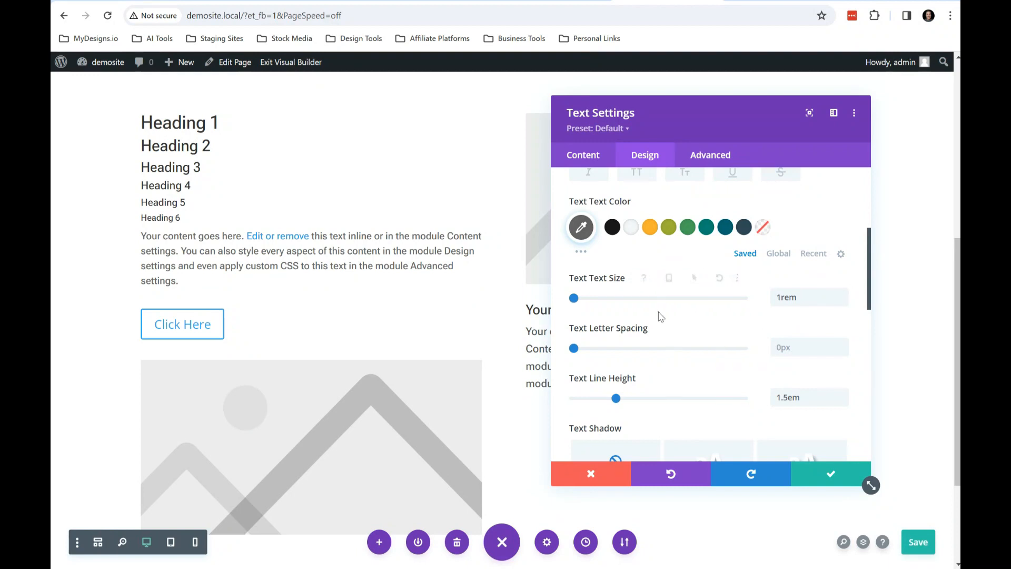
- Set the body text size to 1.1rem
scroll(660, 316, down, 1)
scroll(660, 316, up, 2)
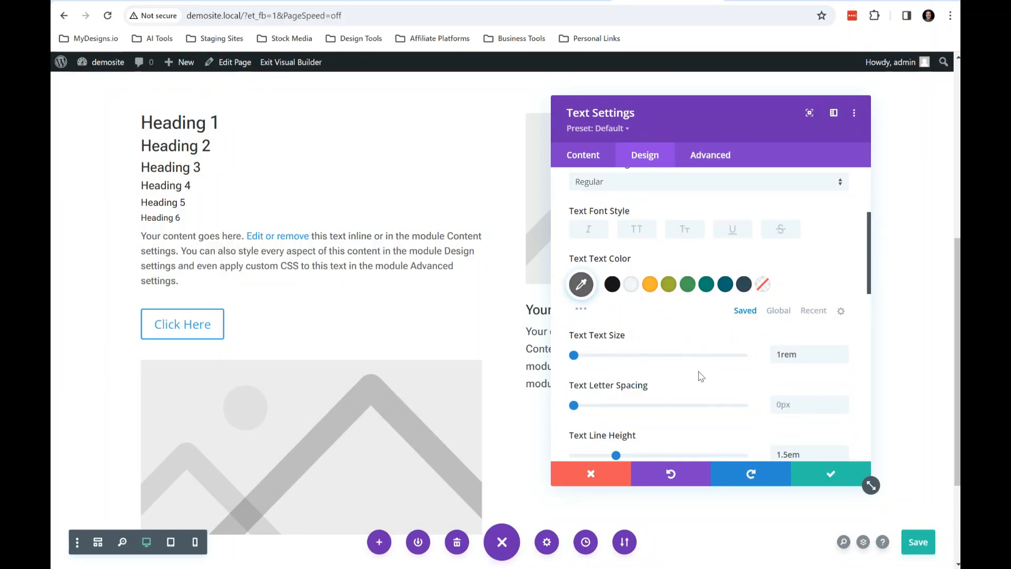
click(782, 350)
text(.4)
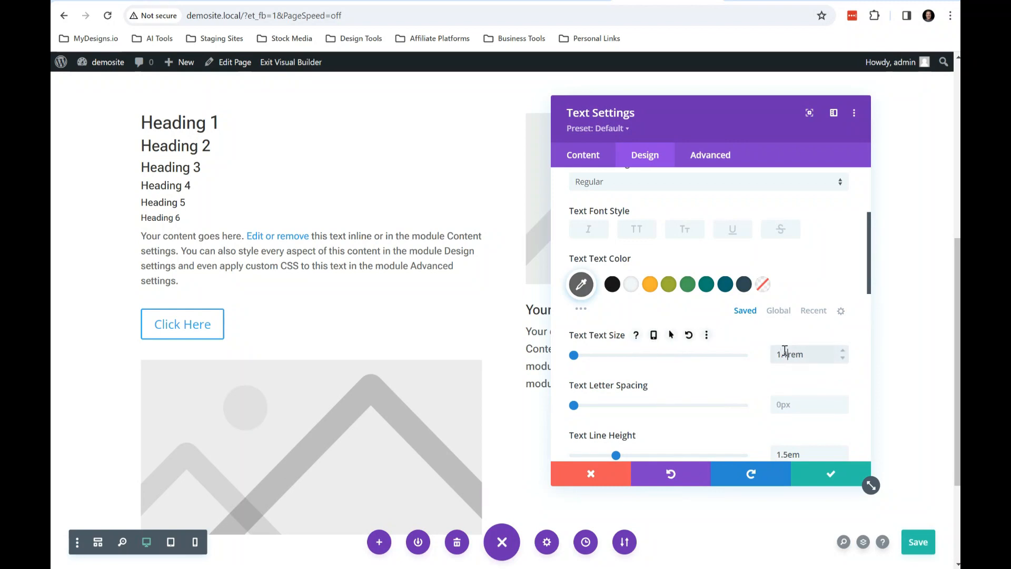
key(BackSpace)
text(1)
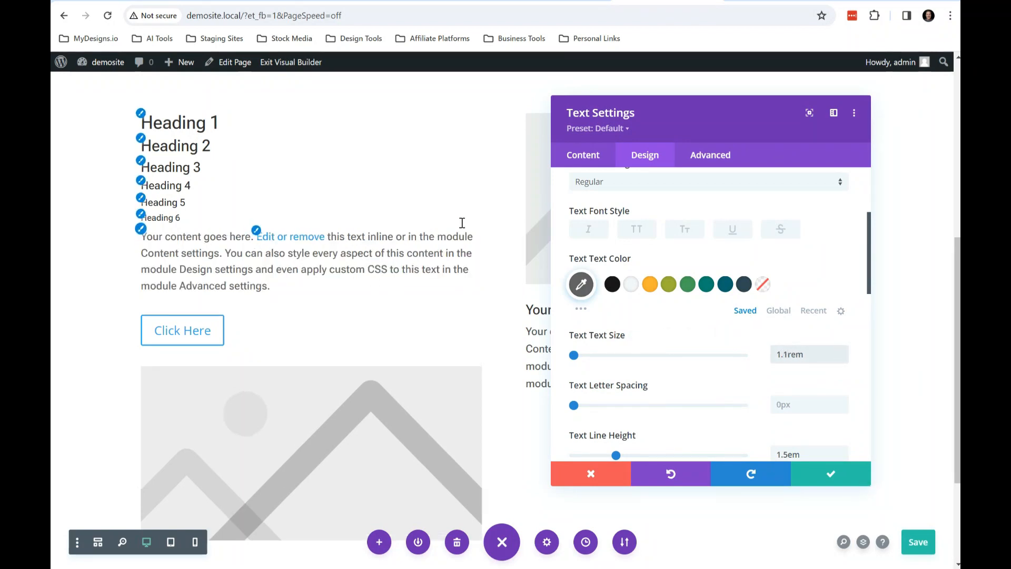
- Apply the underline font style to the module's links
scroll(688, 309, up, 3)
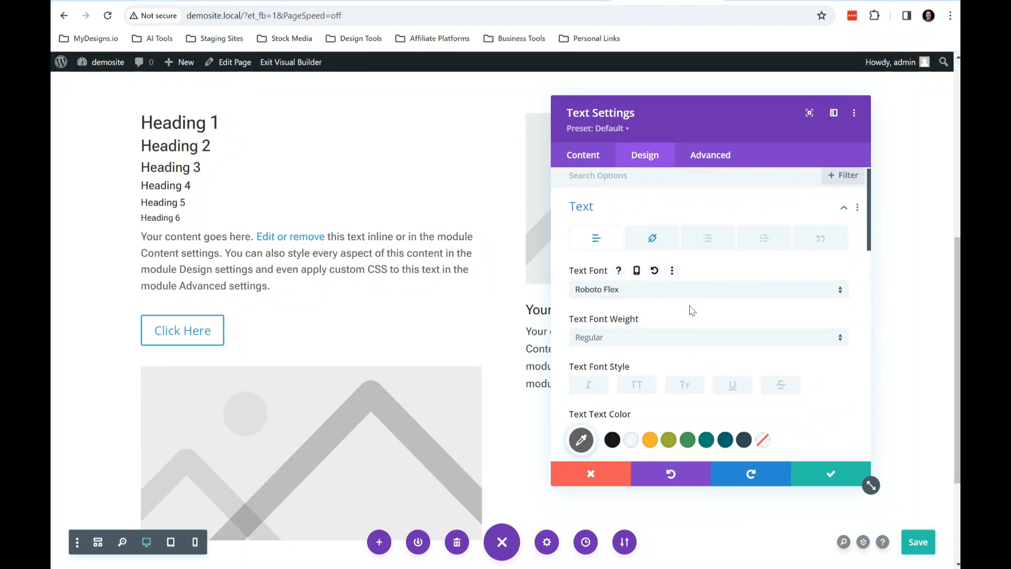
scroll(690, 312, down, 5)
scroll(691, 311, down, 3)
scroll(690, 309, up, 6)
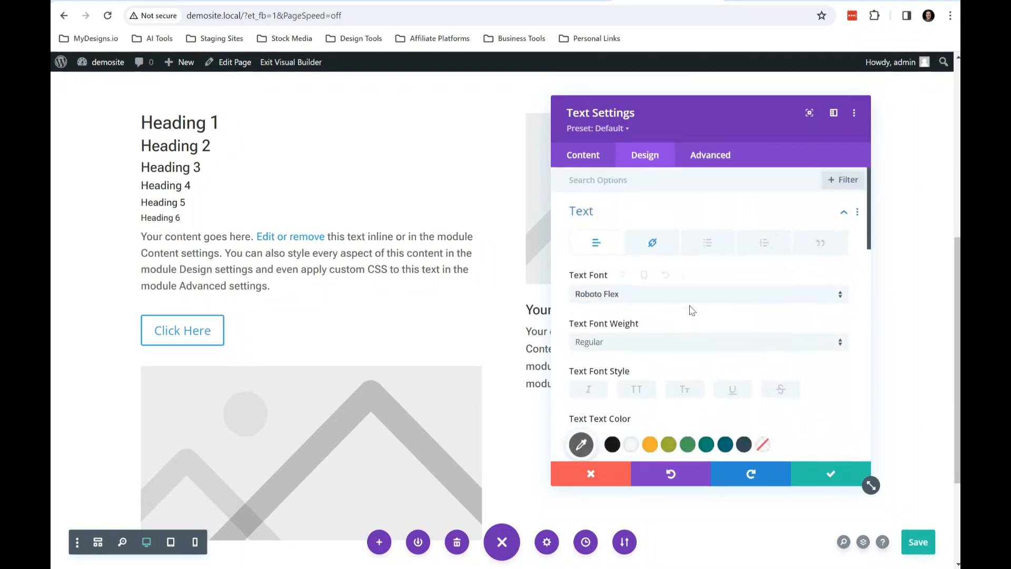
click(661, 252)
scroll(692, 282, down, 2)
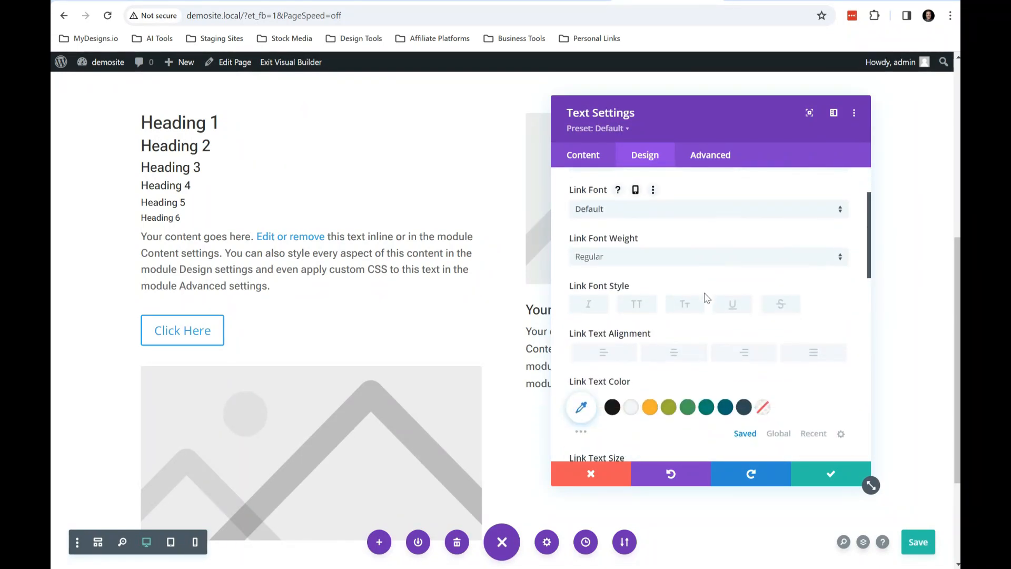
click(736, 312)
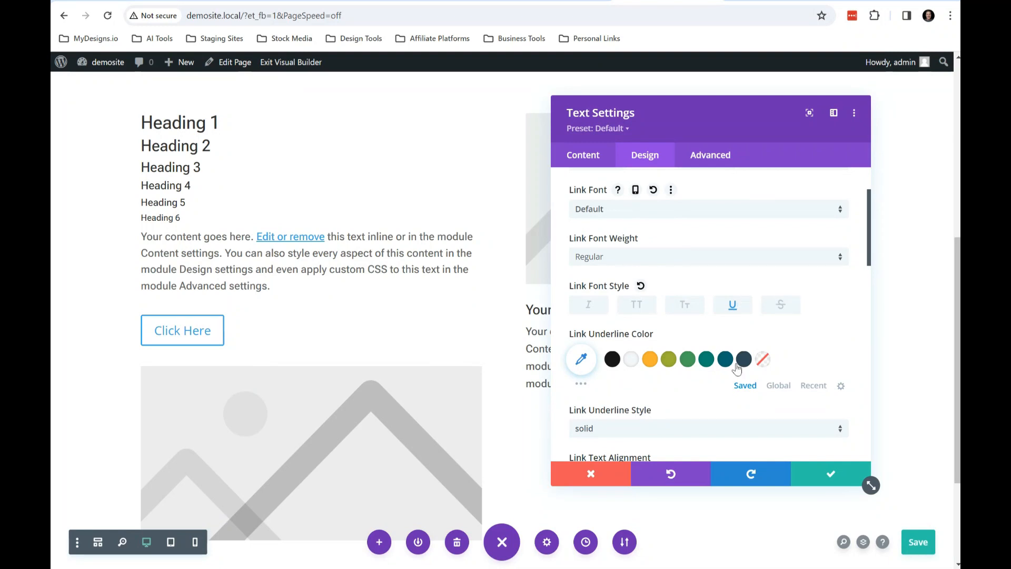
- Try the saved colors orange #ffb128 and dark slate #2f4858 as the link text color
scroll(736, 368, down, 5)
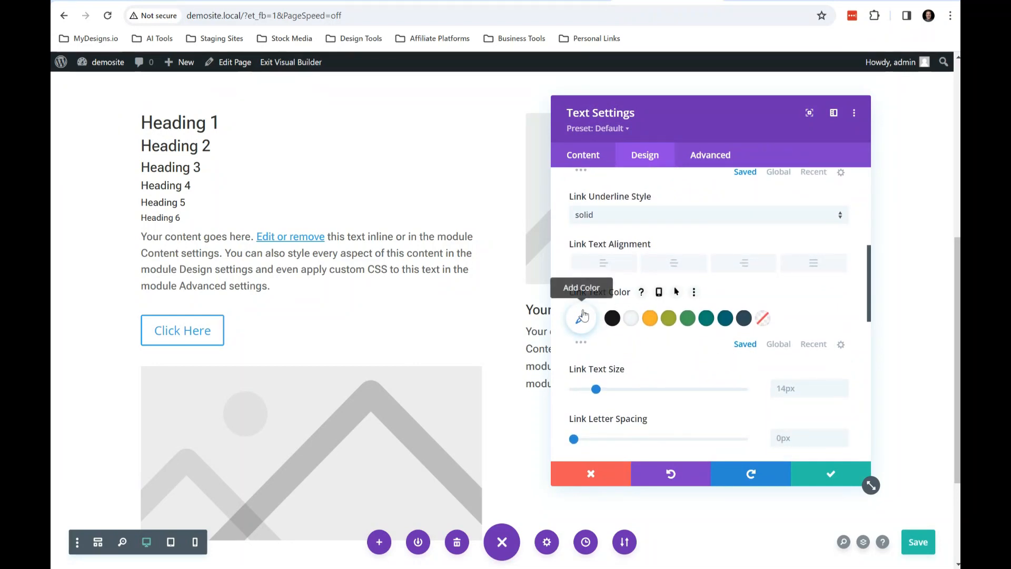
click(651, 319)
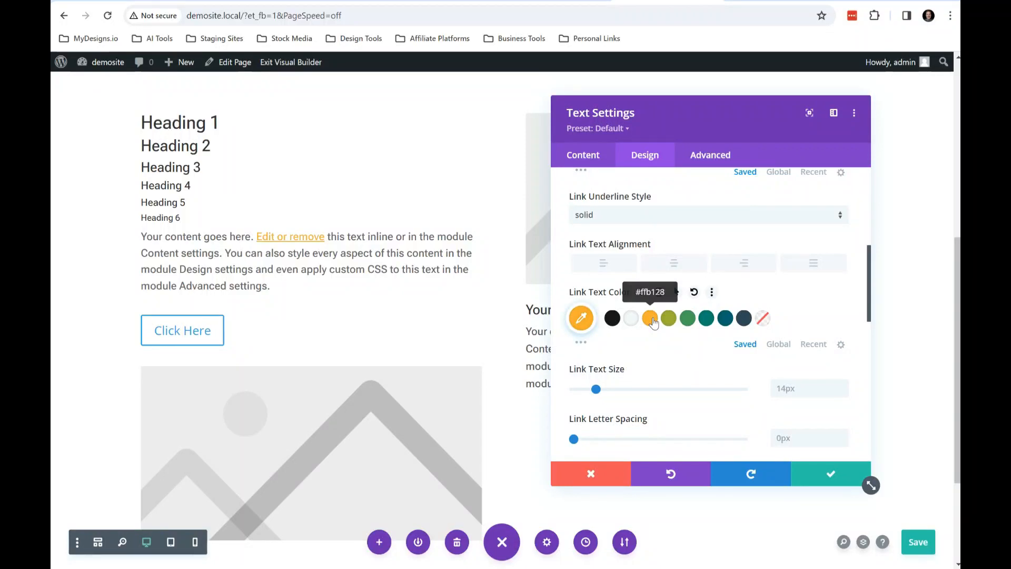
click(744, 320)
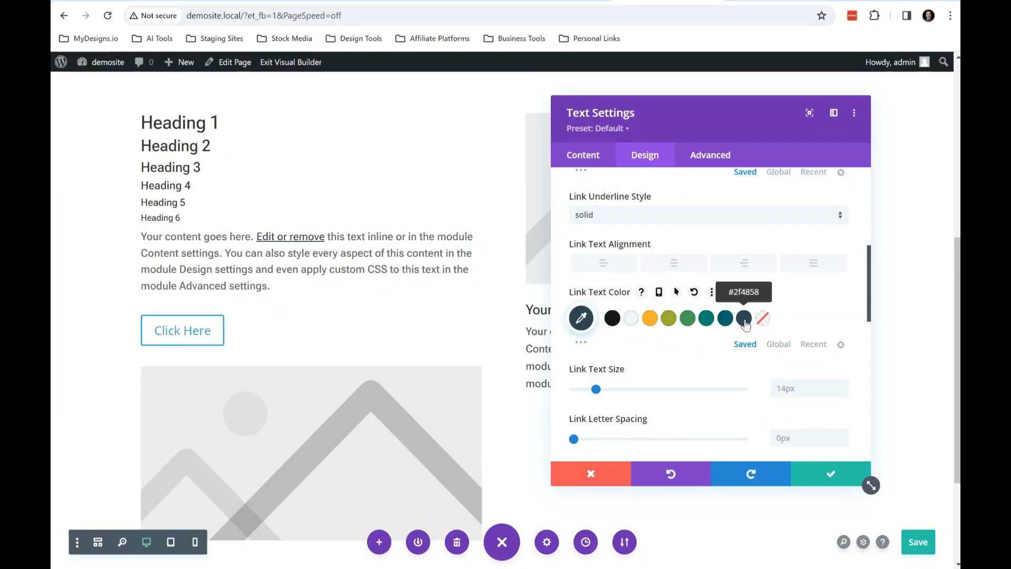
- Remove the link underline and restore it to compare the link's appearance within the paragraph
scroll(745, 324, up, 4)
click(733, 274)
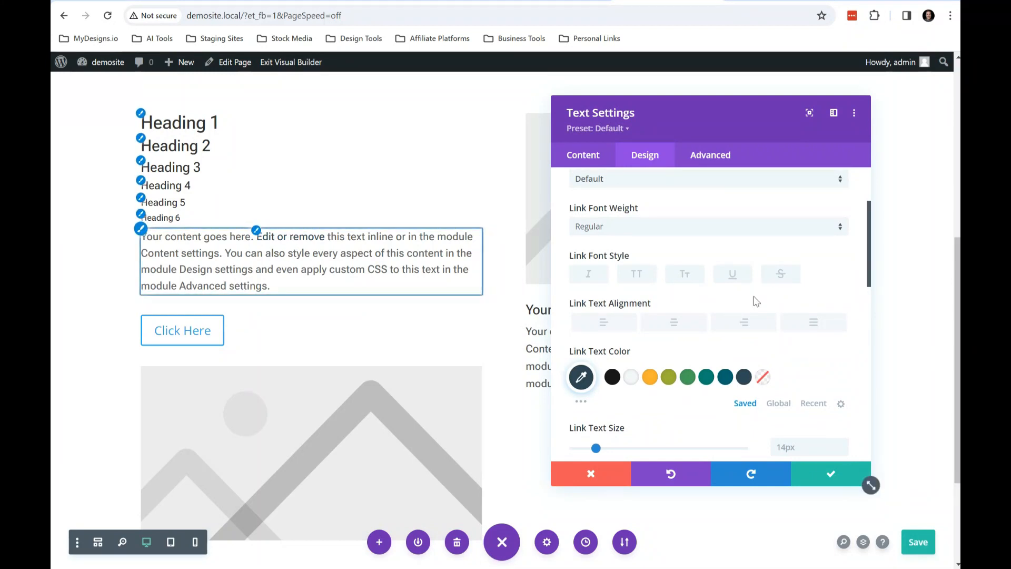
click(735, 274)
scroll(726, 303, down, 3)
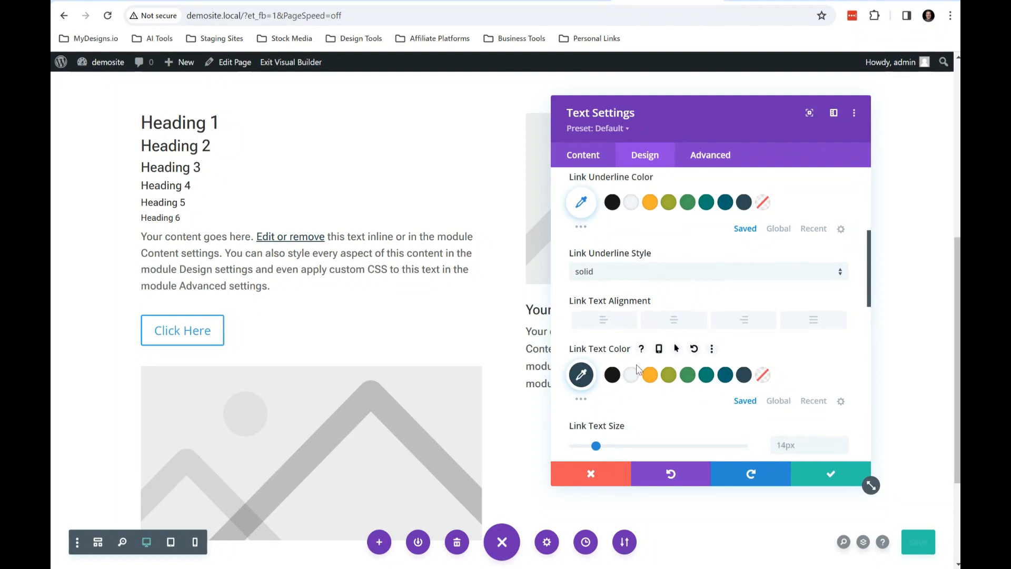
- Try orange and green #469e57 as the link text color, settling on the saved dark teal beside the green
click(650, 374)
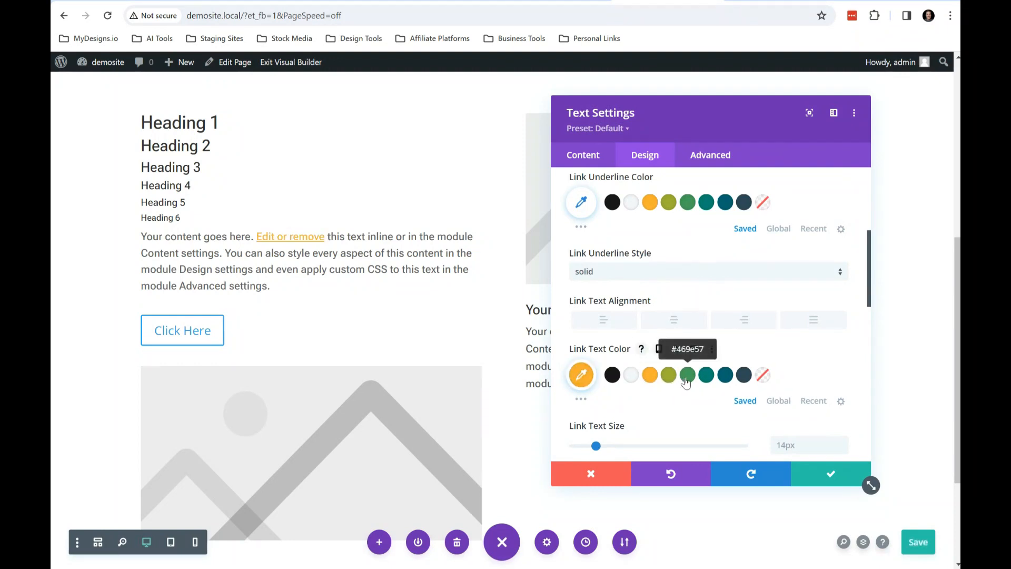
click(686, 379)
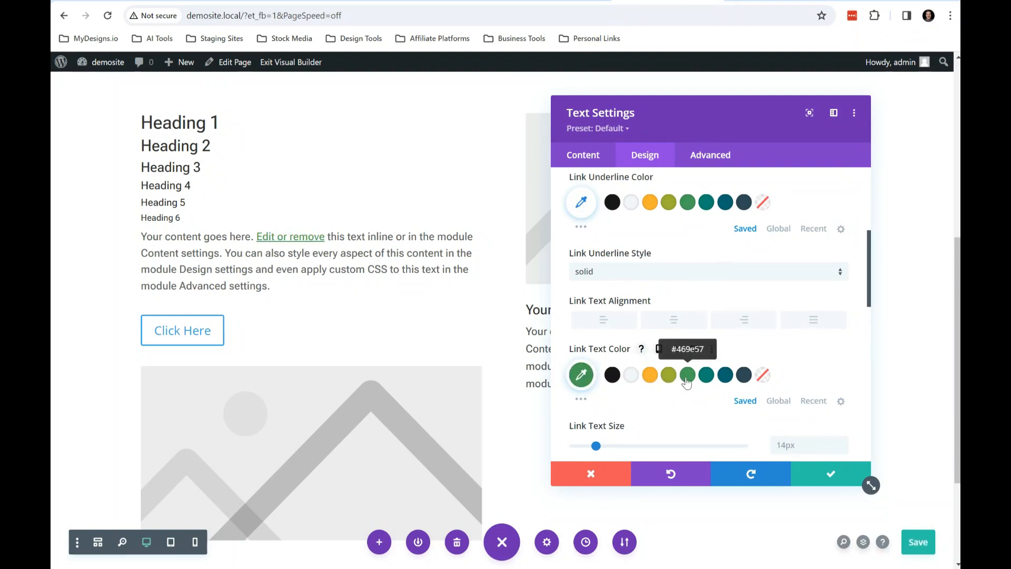
click(706, 380)
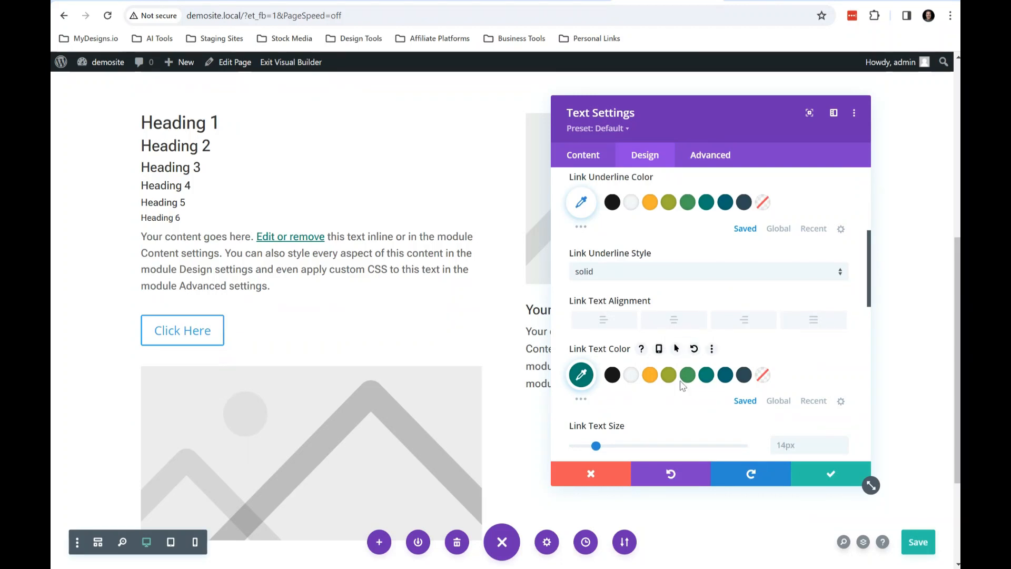
- Set the Heading 1 font to DM Sans in the heading text options
scroll(682, 386, up, 5)
click(607, 218)
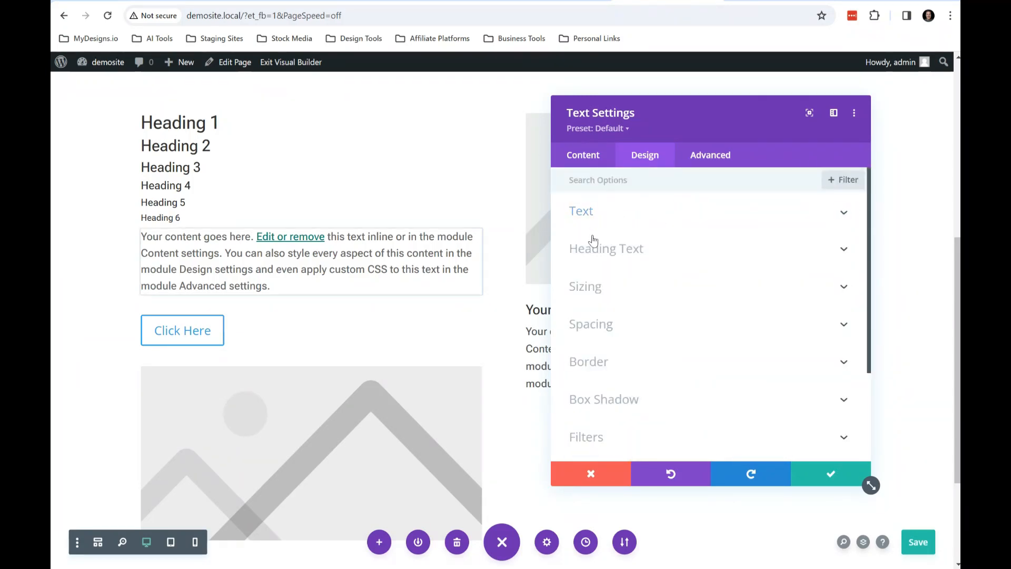
click(592, 247)
click(609, 279)
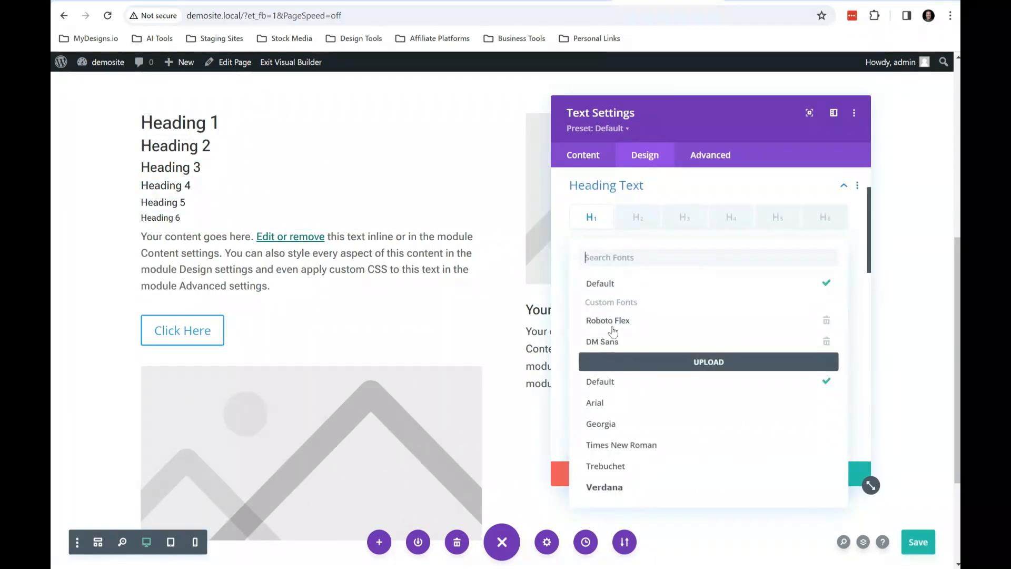
click(609, 339)
- Set the Heading 1 font weight to Ultra Bold and its text color to the saved dark slate #2f4858
scroll(638, 266, down, 2)
click(637, 267)
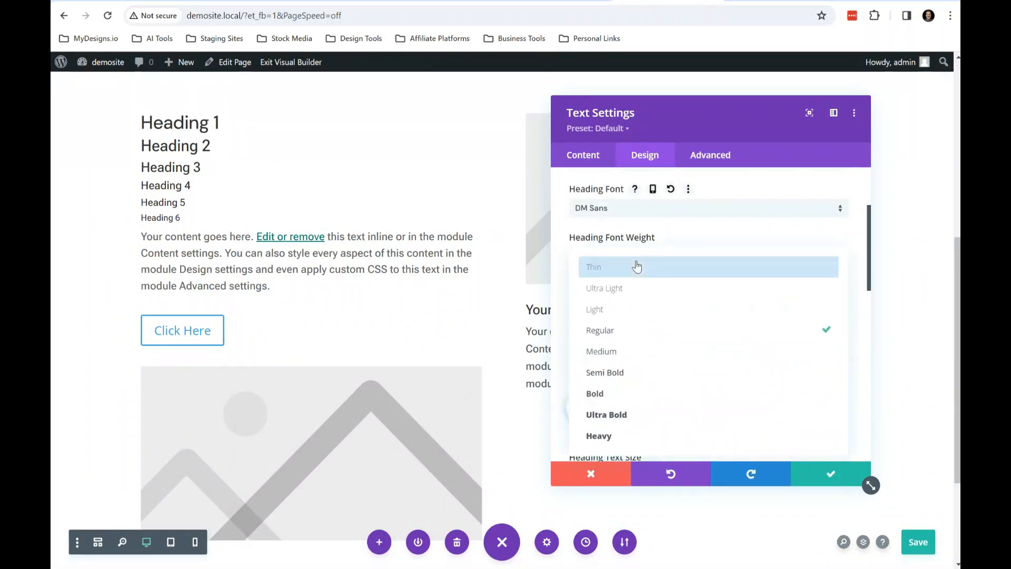
click(642, 417)
scroll(689, 261, down, 2)
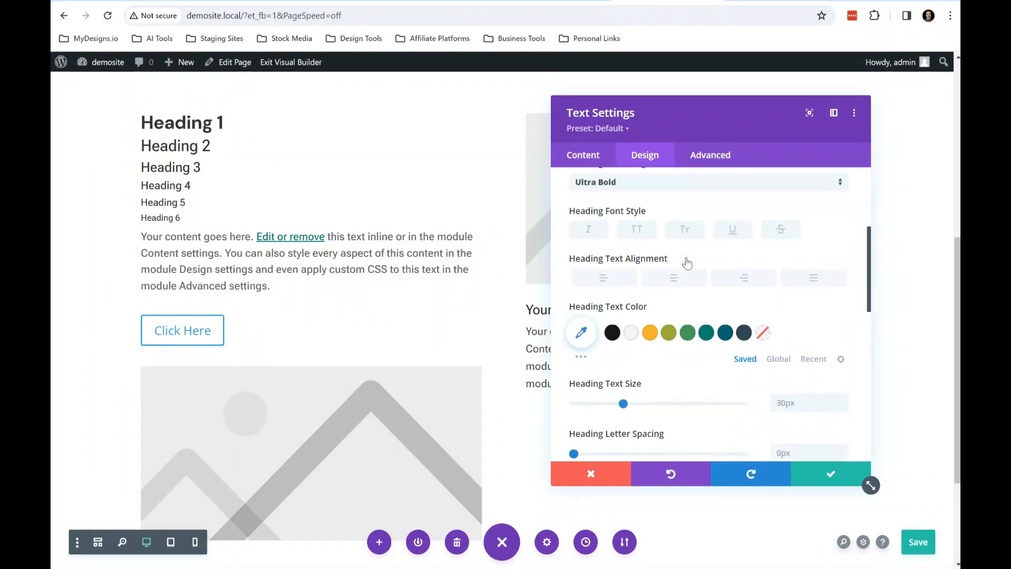
click(744, 337)
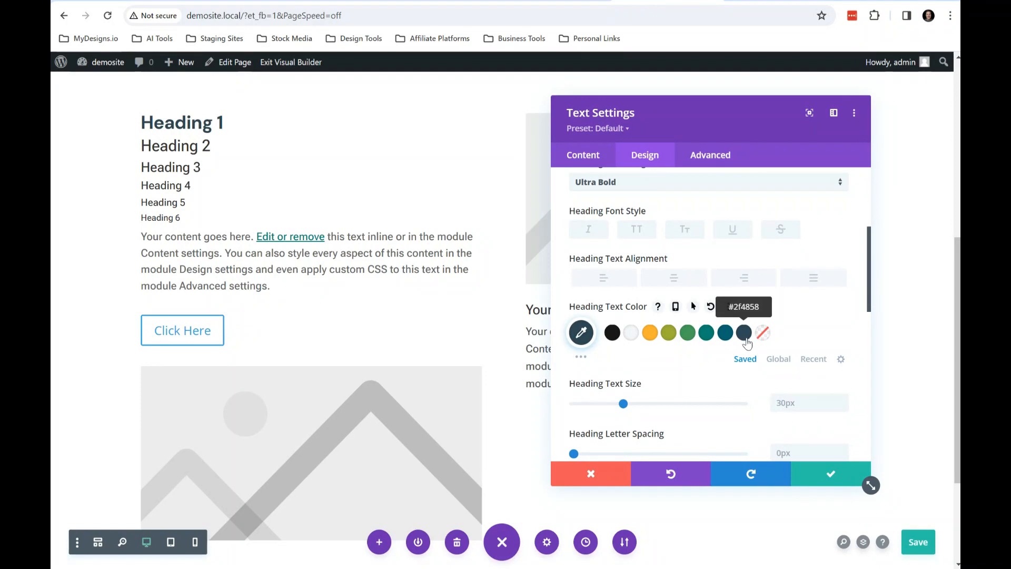
- Set the Heading 1 text size to 2.25rem and its line height to 1.3em
scroll(747, 343, down, 1)
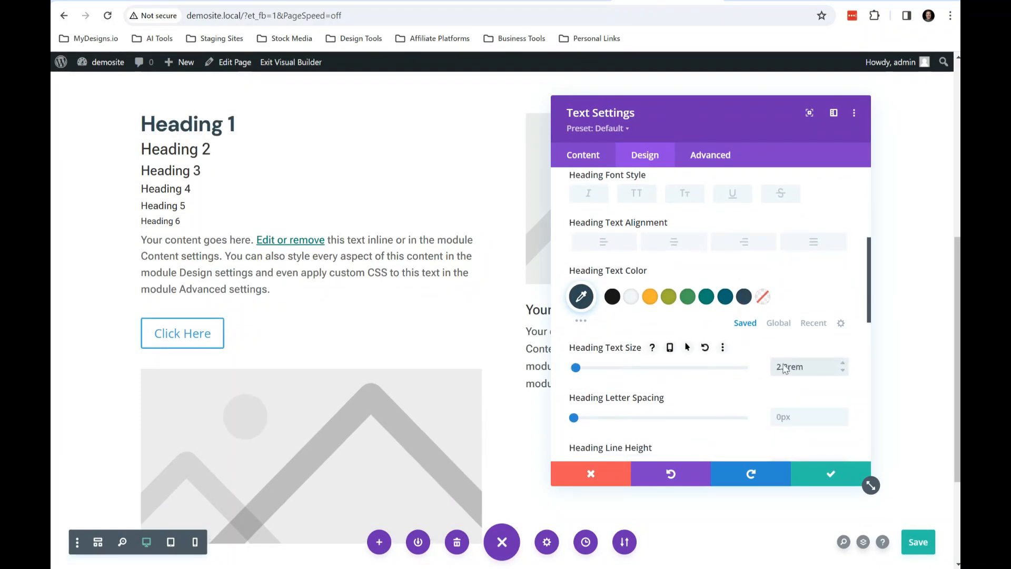
scroll(806, 373, down, 3)
click(844, 367)
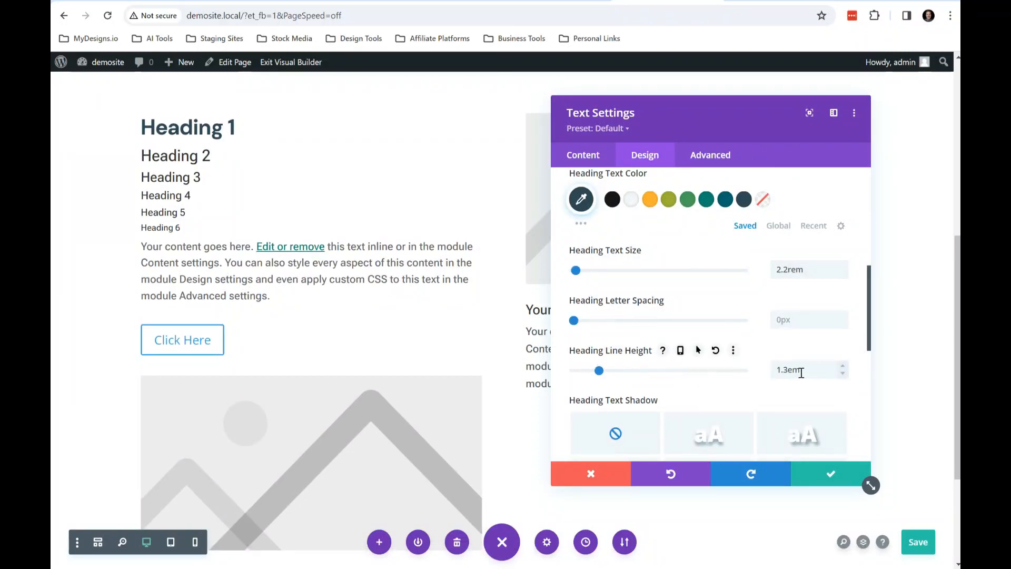
scroll(801, 373, up, 2)
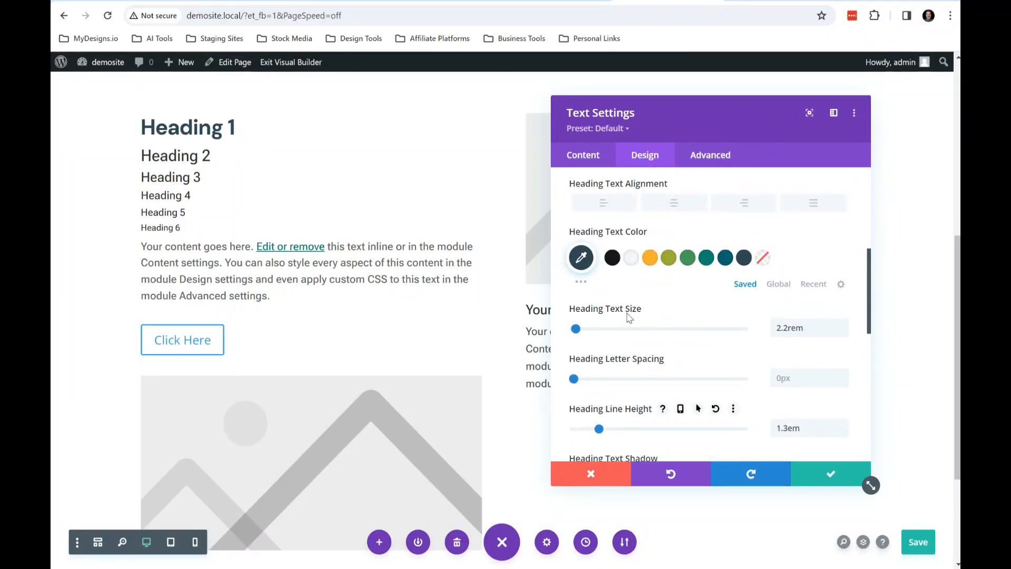
click(785, 331)
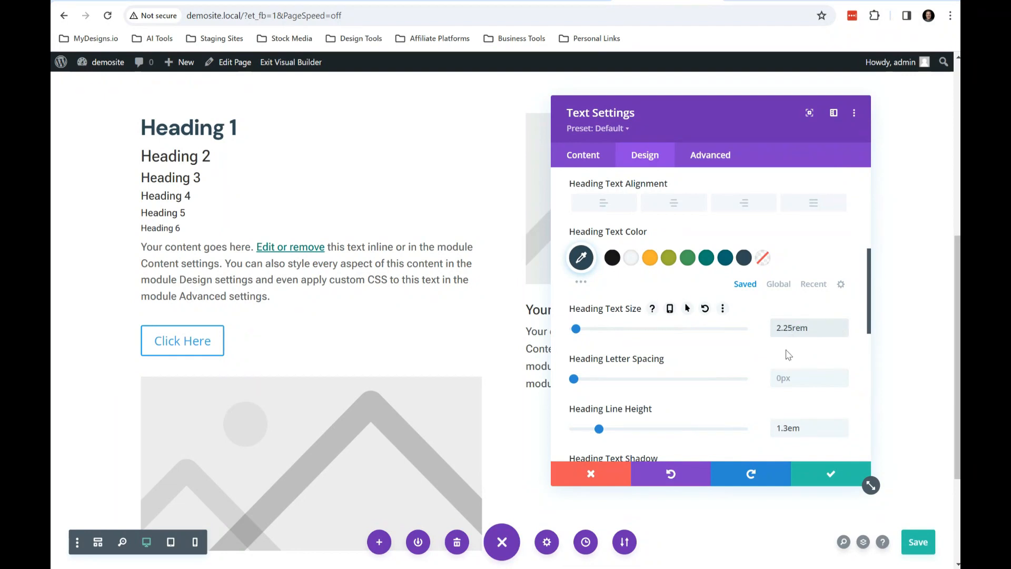
scroll(788, 355, up, 1)
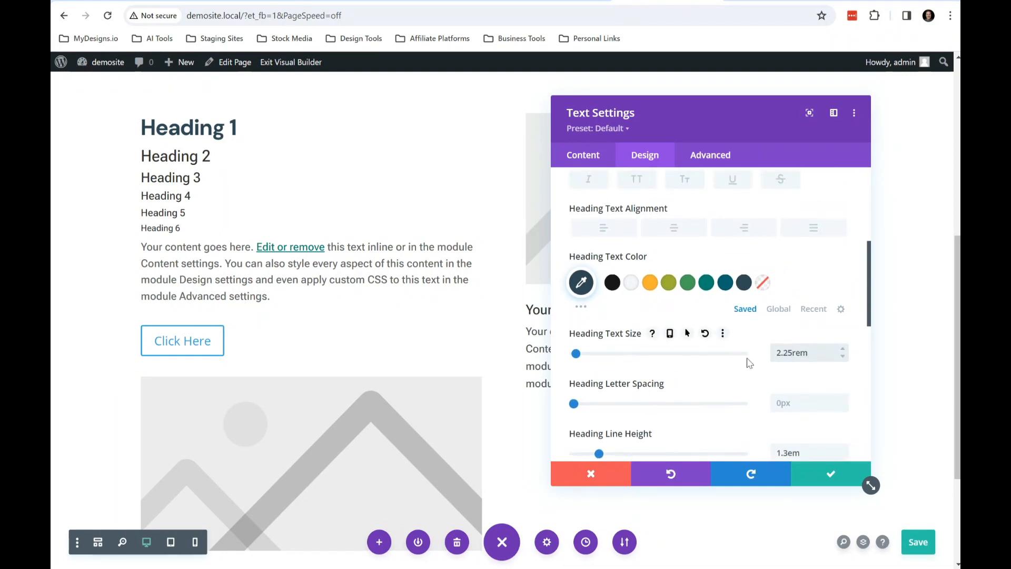
- Style Heading 2 in DM Sans Ultra Bold with the saved dark slate text color #2f4858
scroll(696, 342, up, 10)
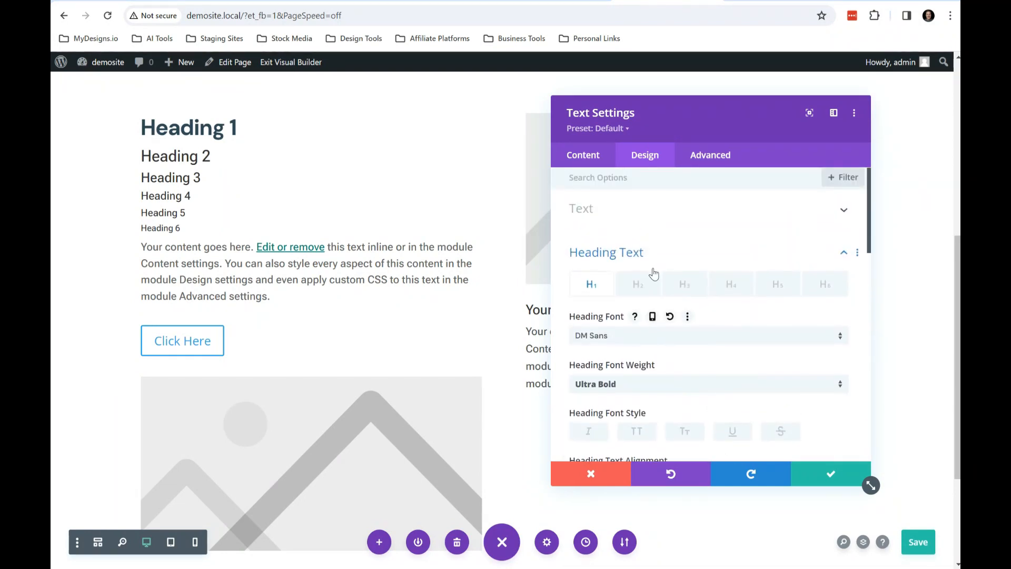
click(649, 278)
click(621, 335)
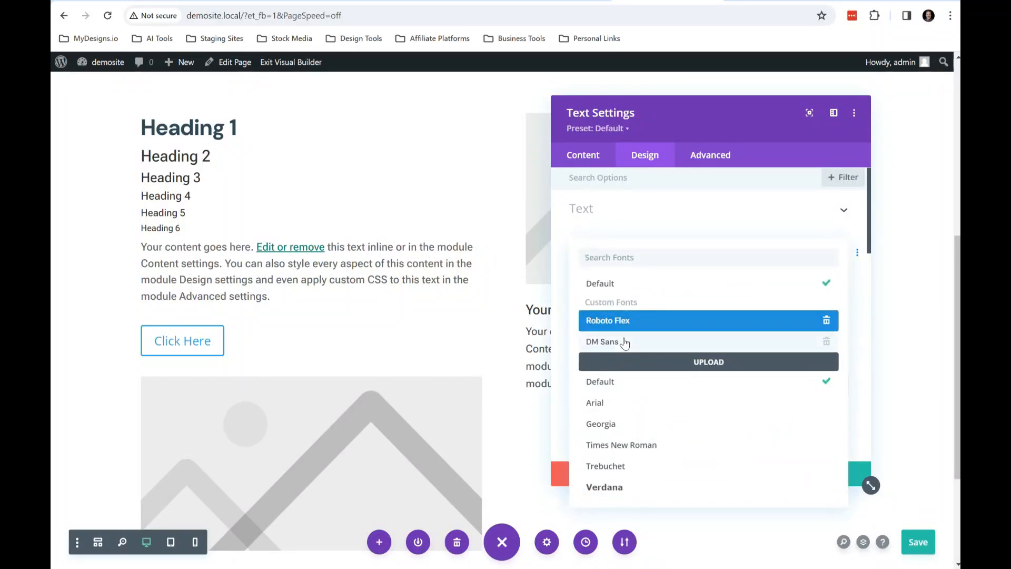
click(624, 343)
scroll(639, 331, down, 3)
click(647, 301)
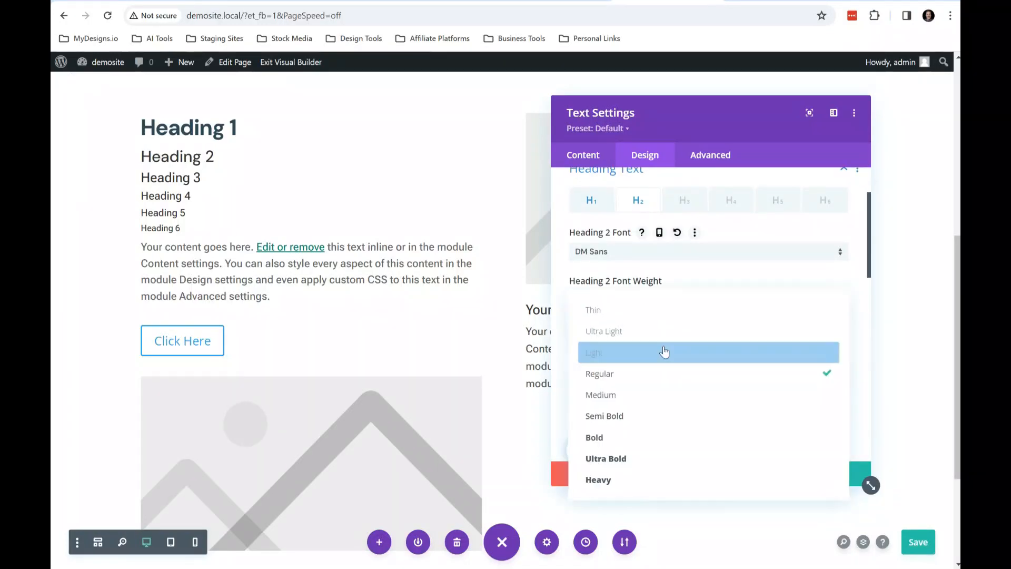
click(650, 458)
scroll(711, 337, down, 3)
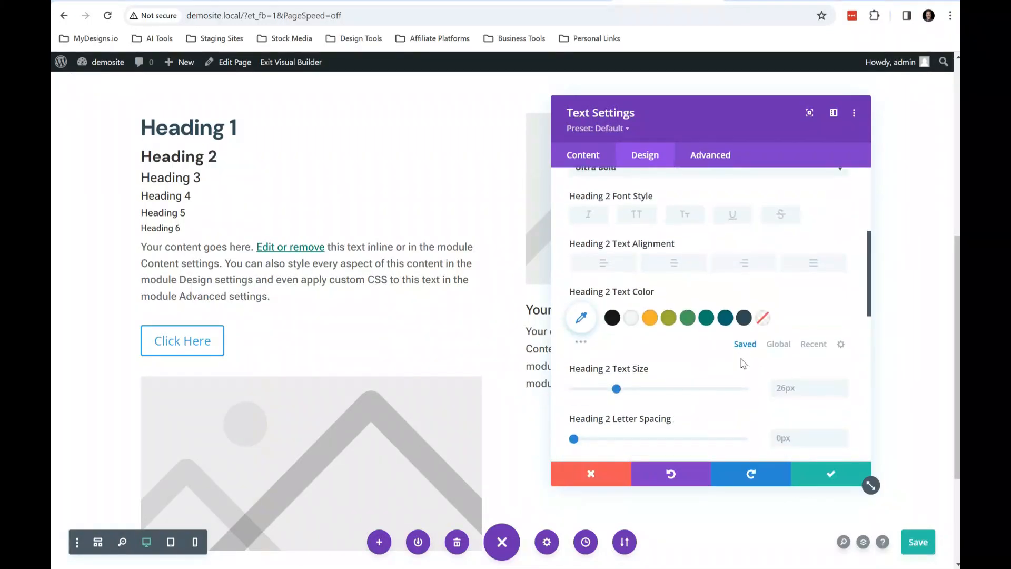
click(744, 318)
- Set the Heading 2 text size to 2rem and increase its line height
double_click(792, 388)
text(2)
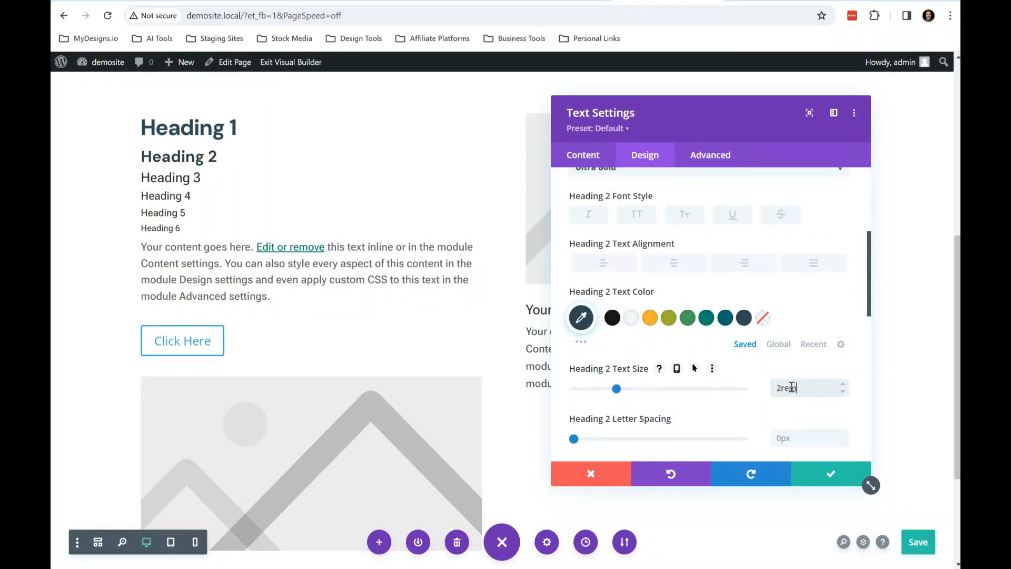
text(rem)
key(Return)
scroll(791, 387, down, 2)
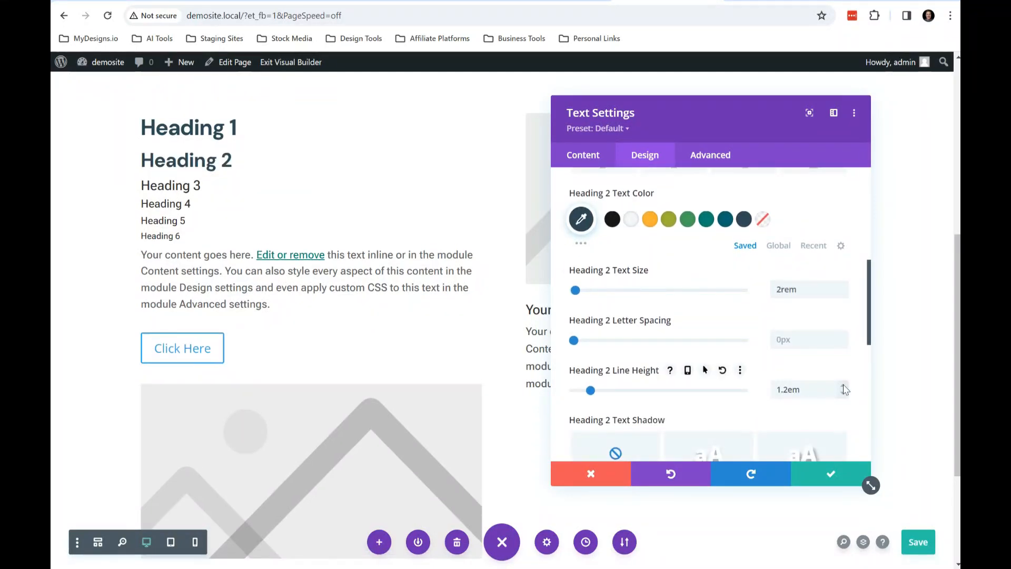
click(844, 388)
- Style Heading 3 in DM Sans Ultra Bold with the saved dark slate text color #2f4858
scroll(717, 354, up, 4)
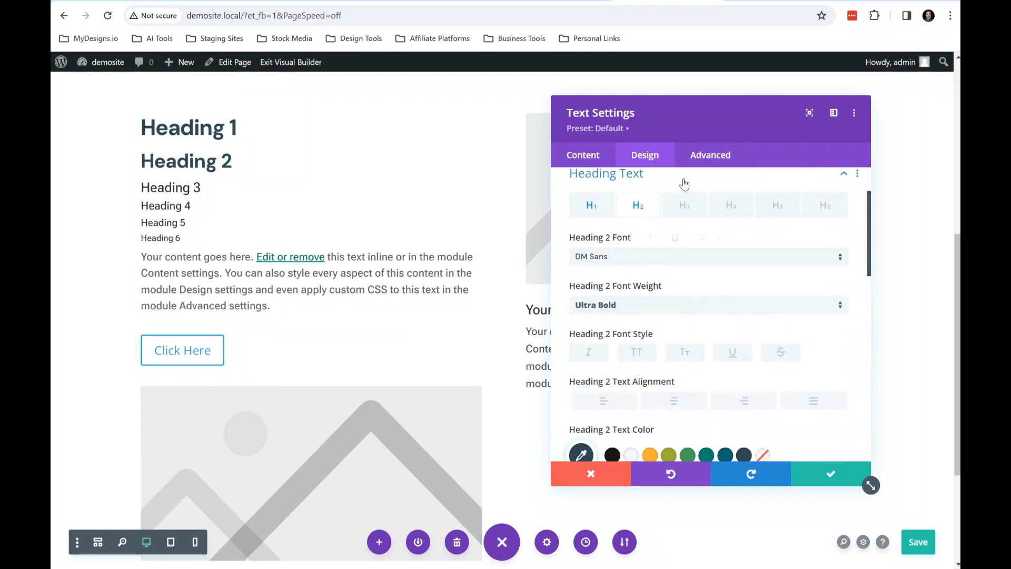
click(684, 205)
click(619, 258)
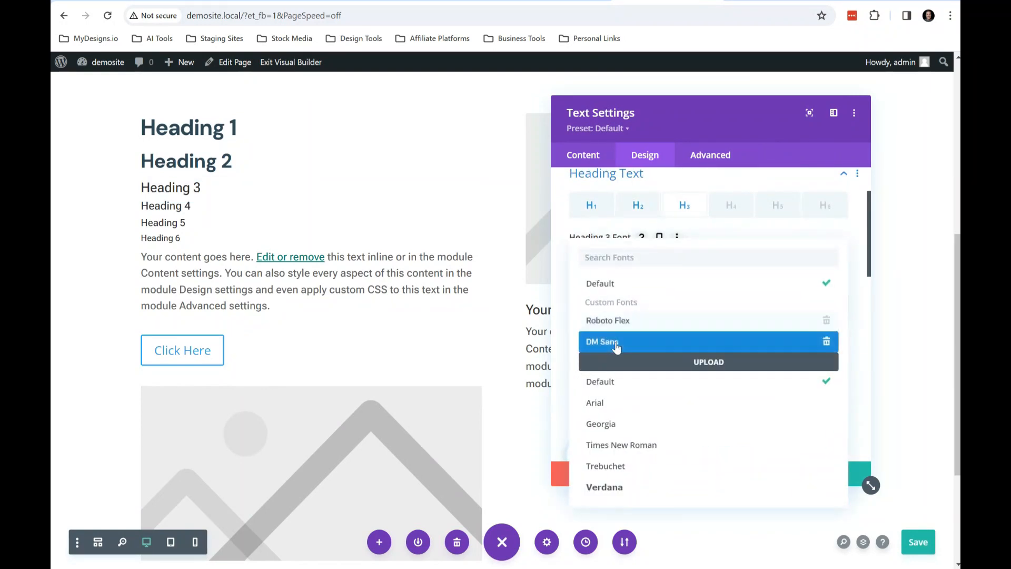
click(616, 347)
click(635, 309)
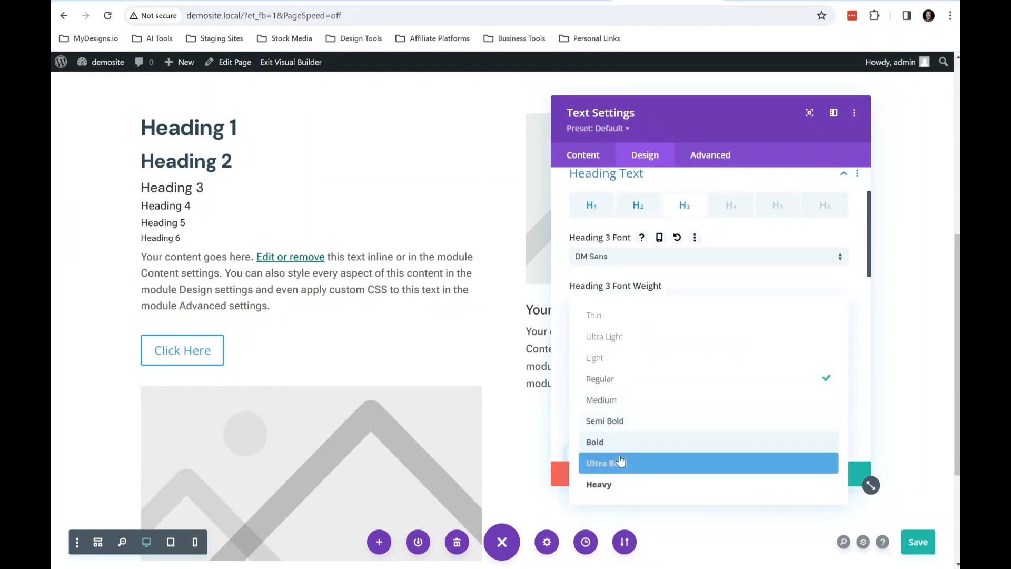
click(635, 463)
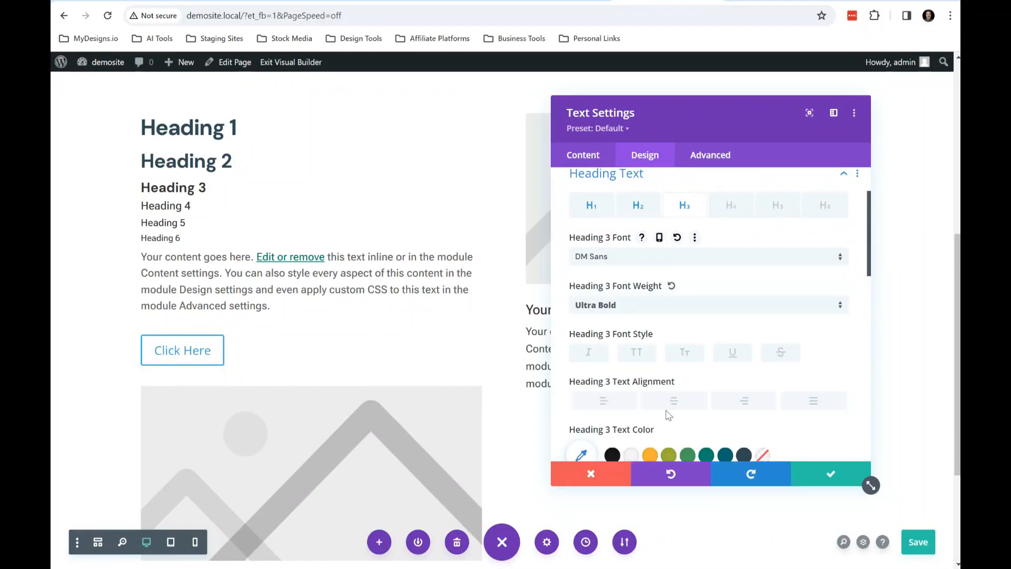
scroll(652, 316, down, 3)
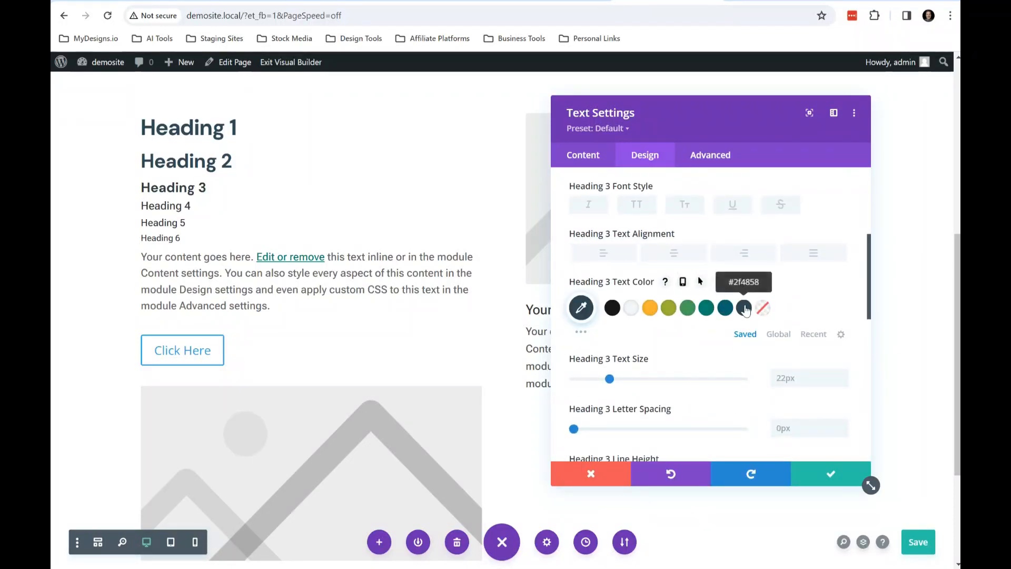
- Set the Heading 3 text size to 1.75rem and raise its line height by three increments
click(794, 378)
text(1.75rem)
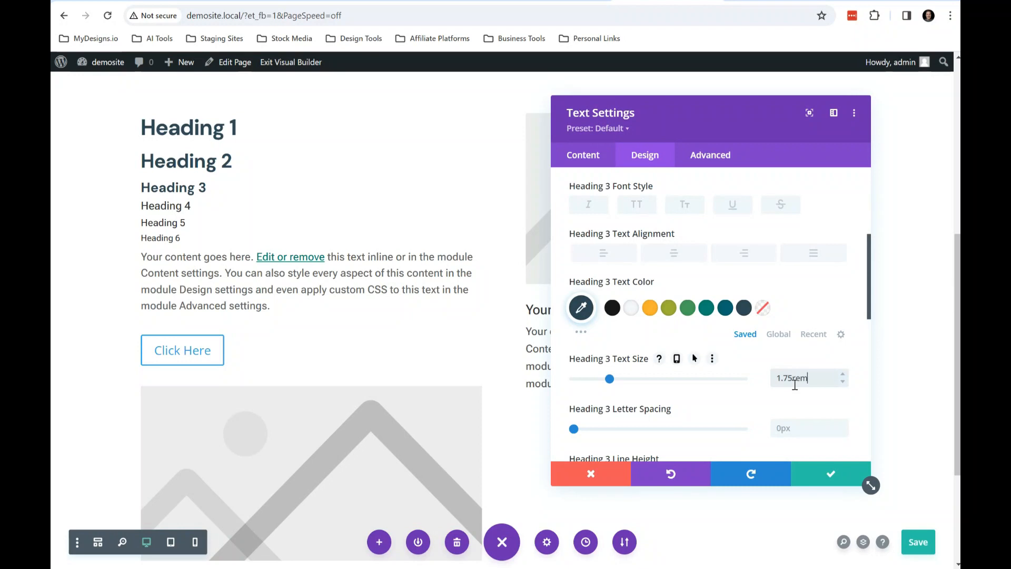
scroll(795, 385, down, 1)
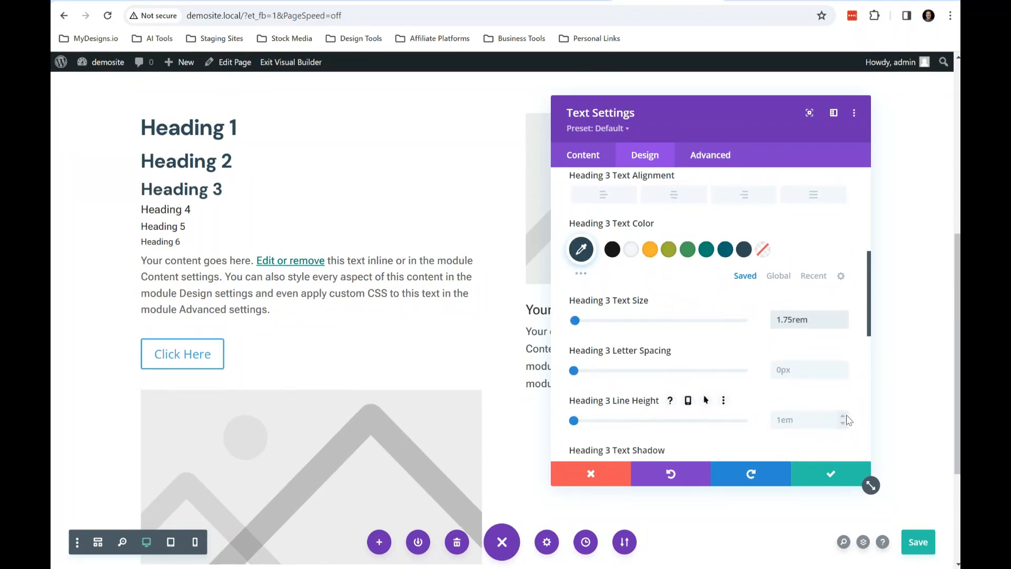
click(846, 416)
click(846, 416)
click(845, 415)
- Set the Heading 4 font to DM Sans with an Ultra Bold weight
scroll(735, 296, up, 5)
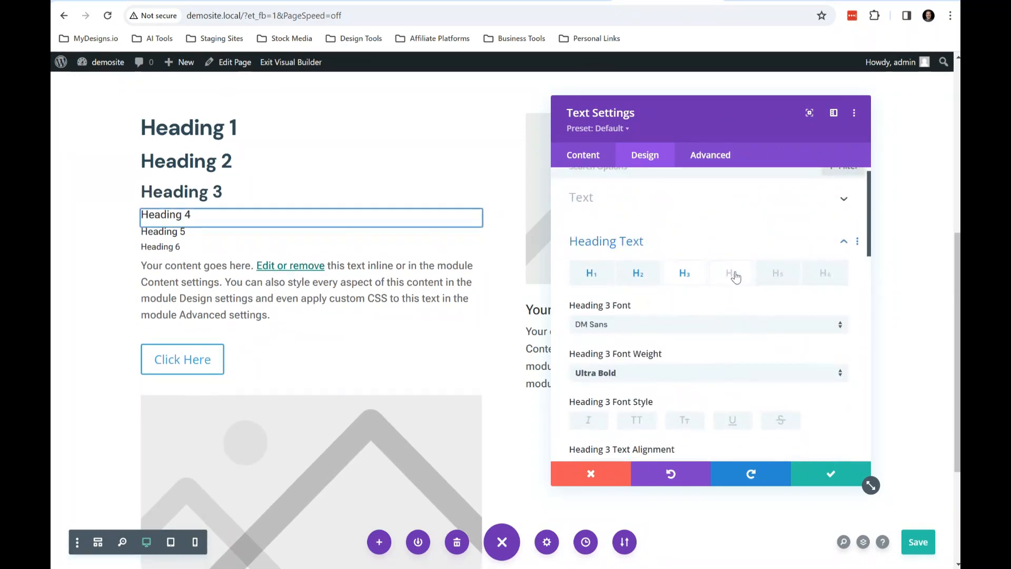
right_click(729, 268)
click(729, 270)
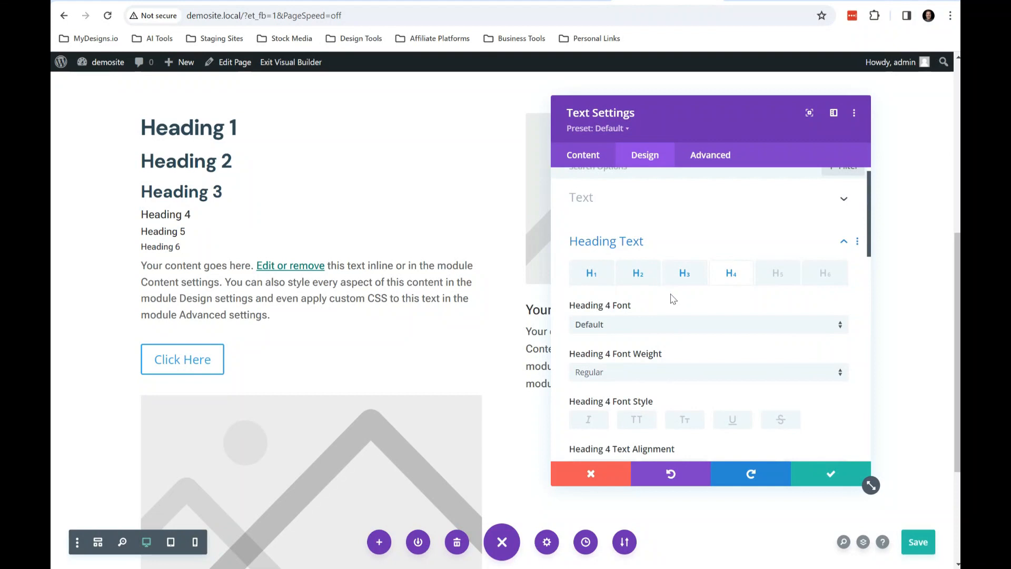
click(628, 322)
click(616, 337)
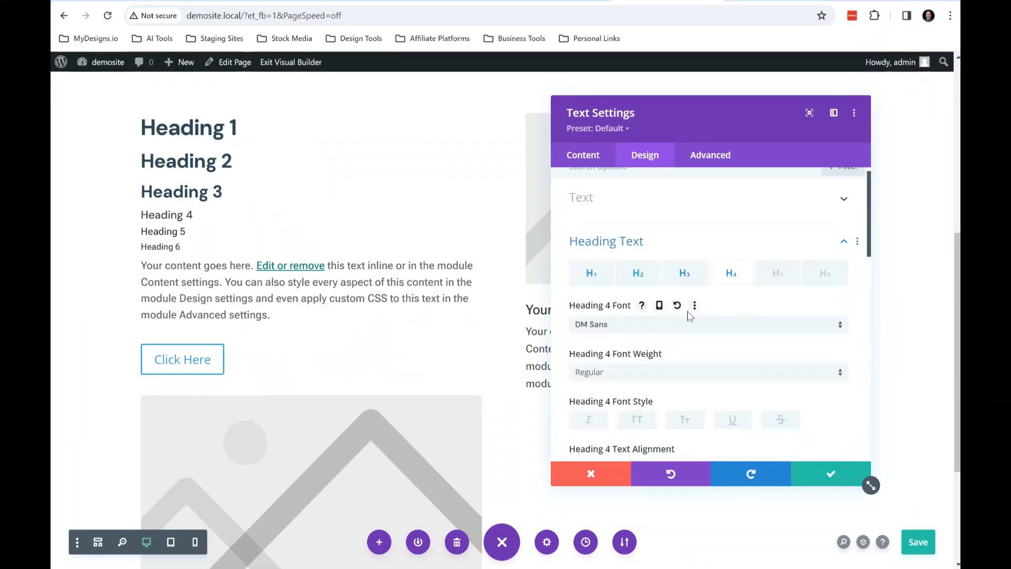
scroll(688, 315, down, 2)
click(661, 305)
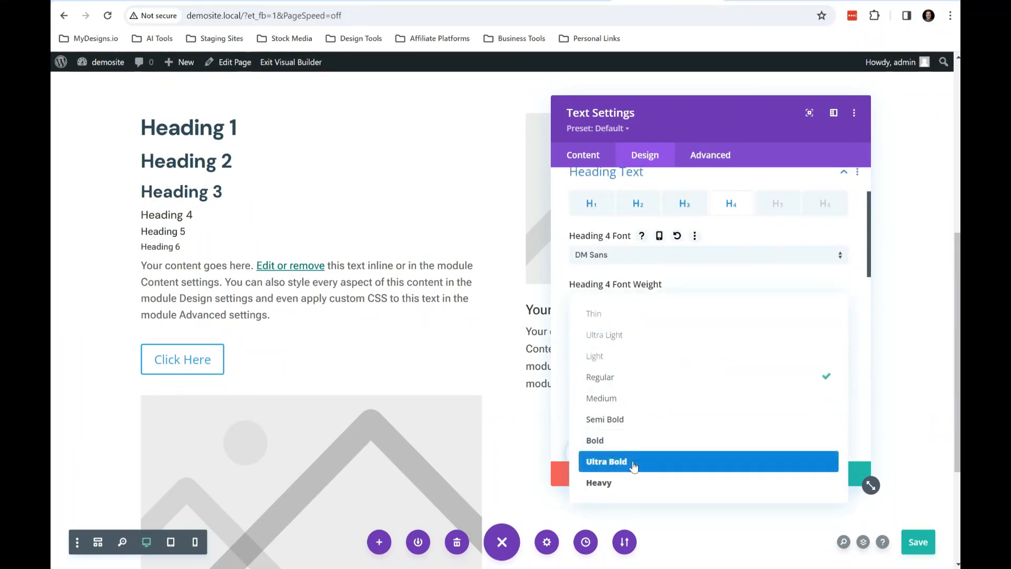
click(634, 467)
- Color Heading 4 with the saved dark slate and set its text size to 1.5rem with a 1.3em line height
scroll(737, 368, down, 3)
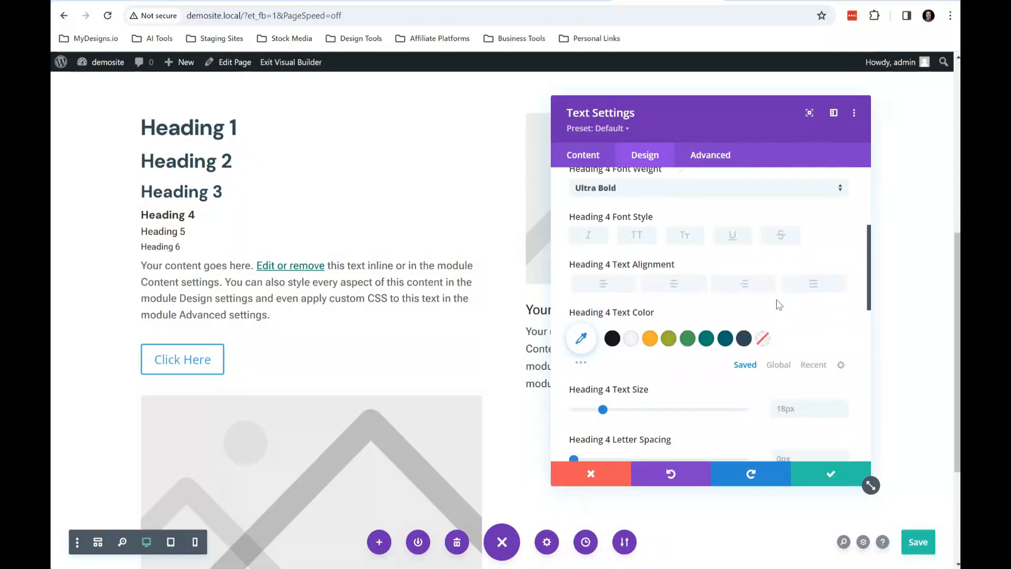
click(810, 414)
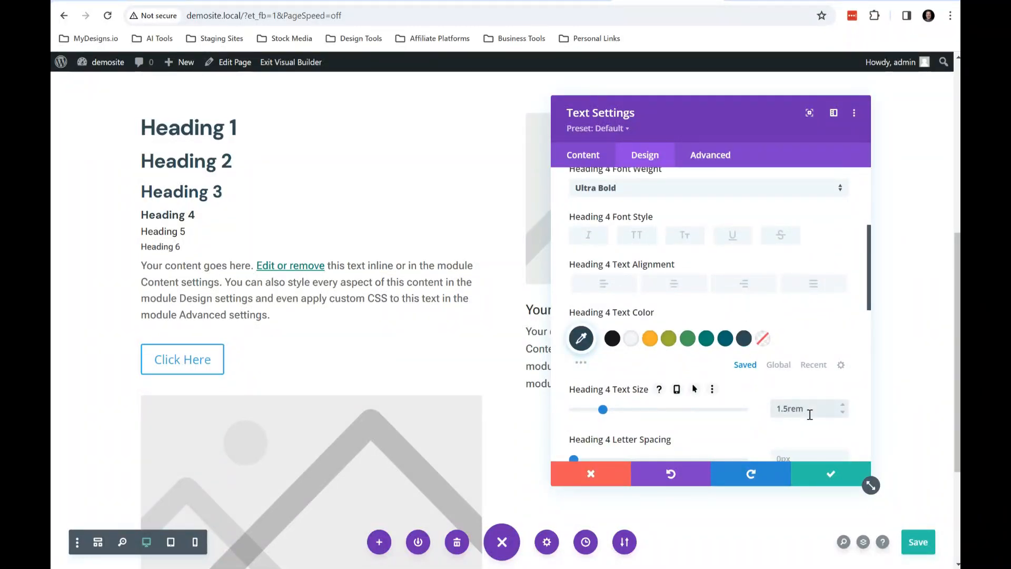
scroll(810, 415, down, 3)
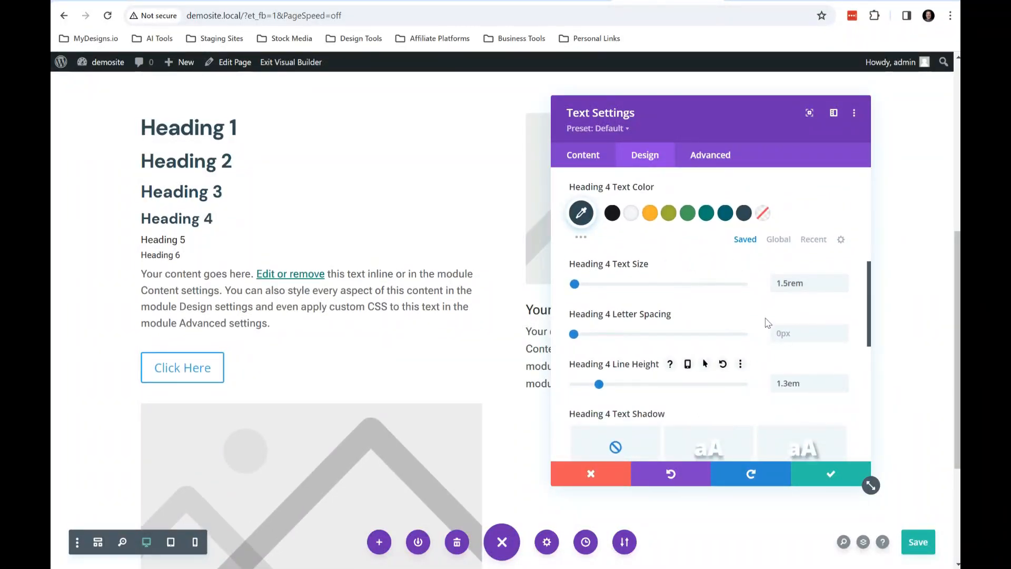
- Style Heading 5 in DM Sans Ultra Bold with the saved dark slate text color
scroll(768, 322, up, 5)
click(778, 286)
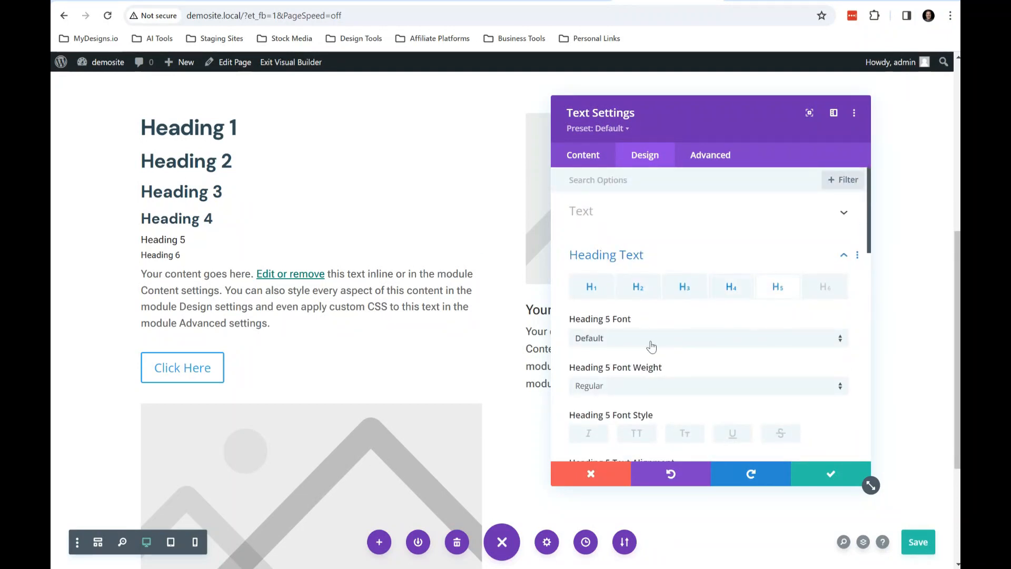
click(652, 346)
click(653, 341)
scroll(653, 339, down, 1)
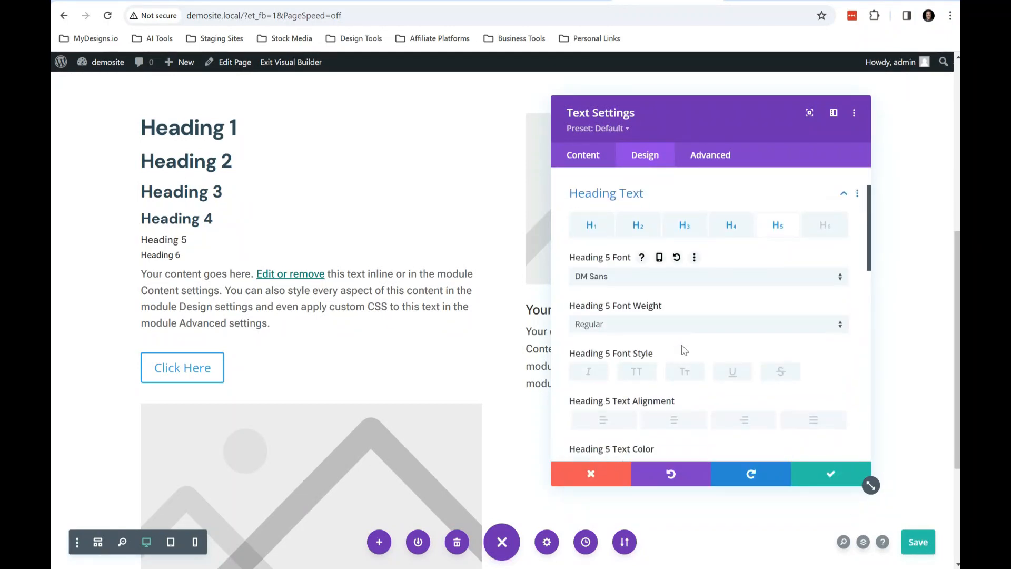
click(645, 332)
click(656, 467)
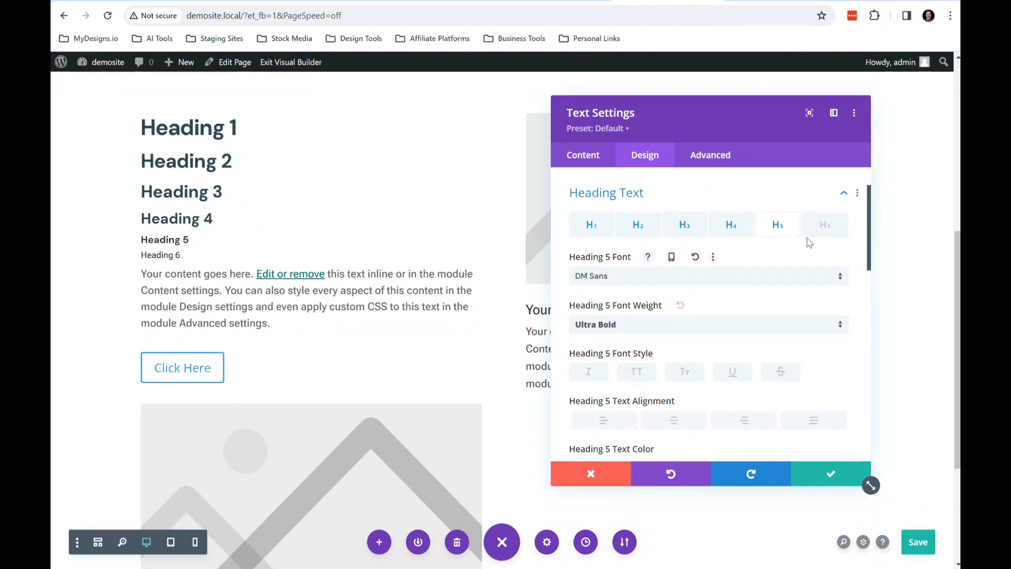
scroll(762, 383, down, 3)
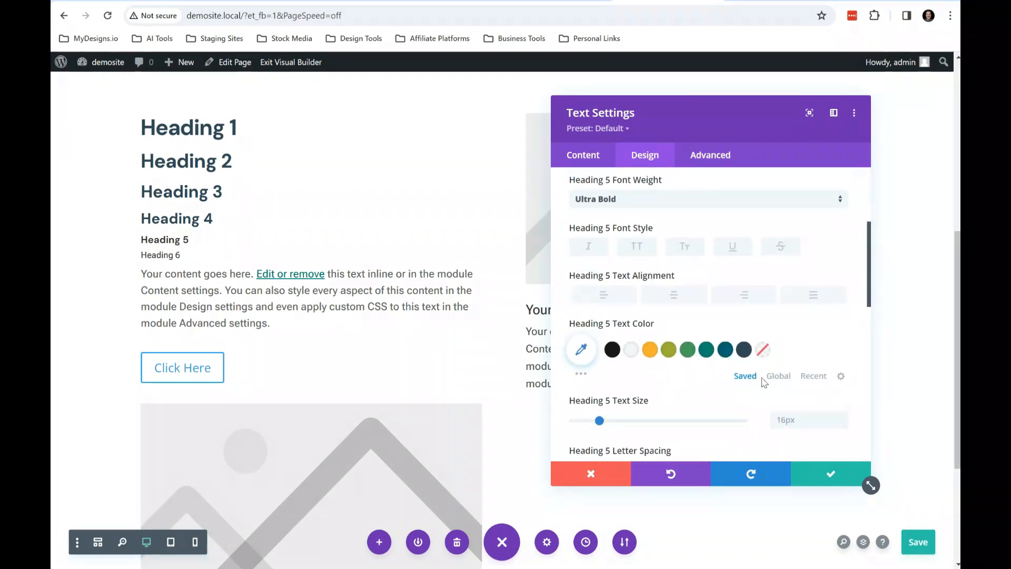
click(742, 350)
- Set the Heading 5 text size to 1.25rem and increase its line height
click(791, 423)
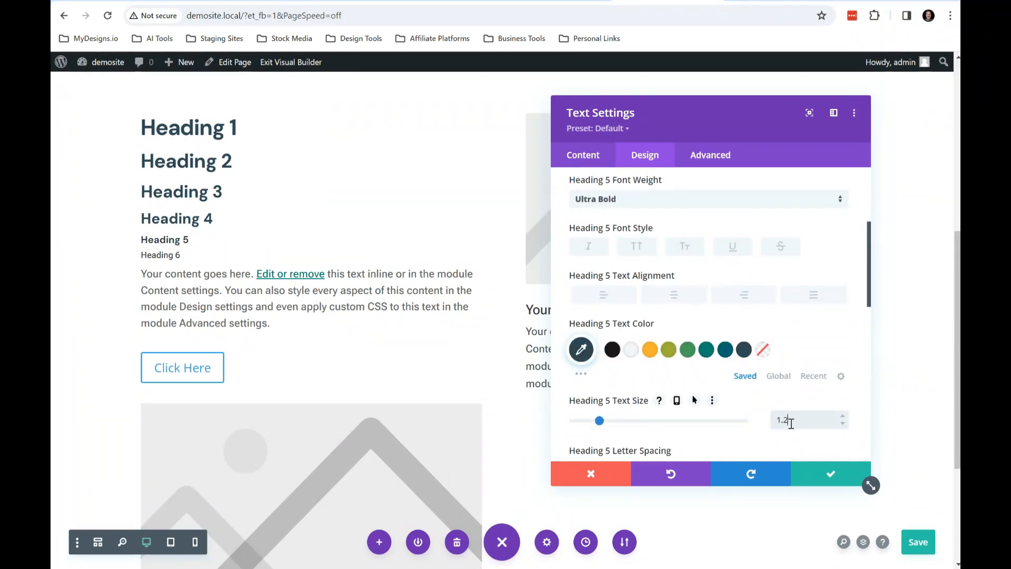
scroll(791, 424, down, 2)
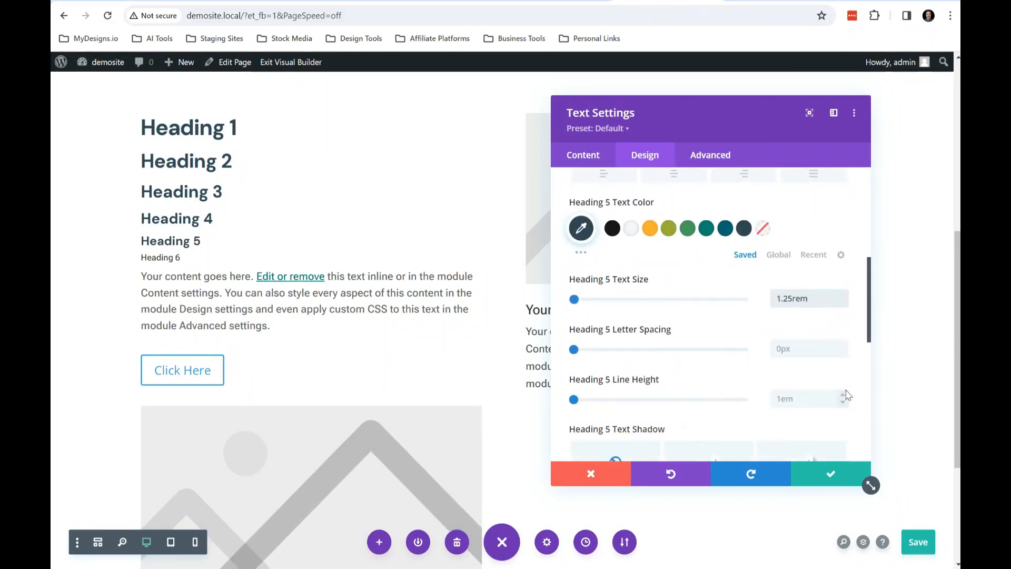
scroll(805, 372, up, 5)
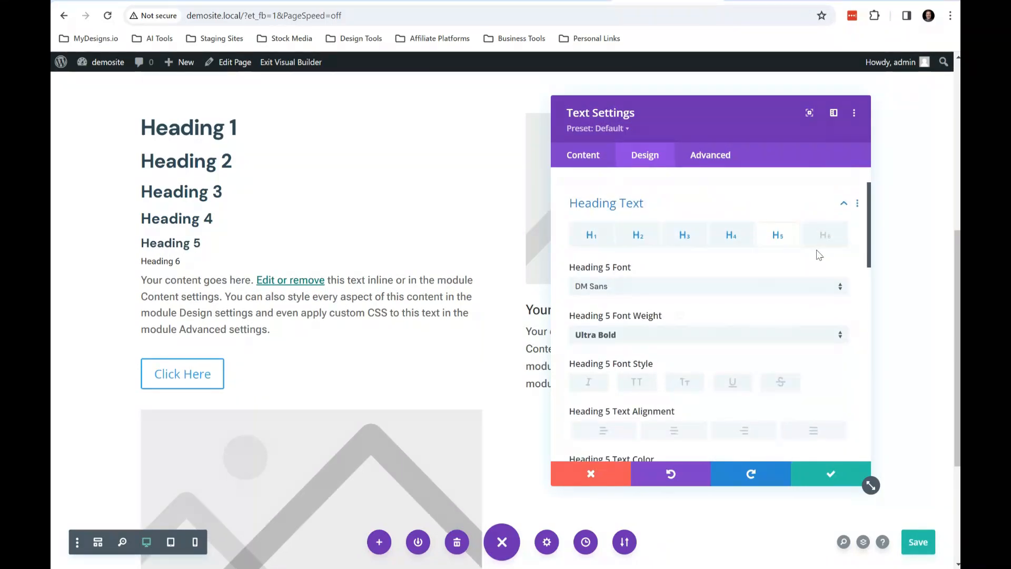
- Set the Heading 6 font to DM Sans with an Ultra Bold weight
click(825, 239)
click(632, 287)
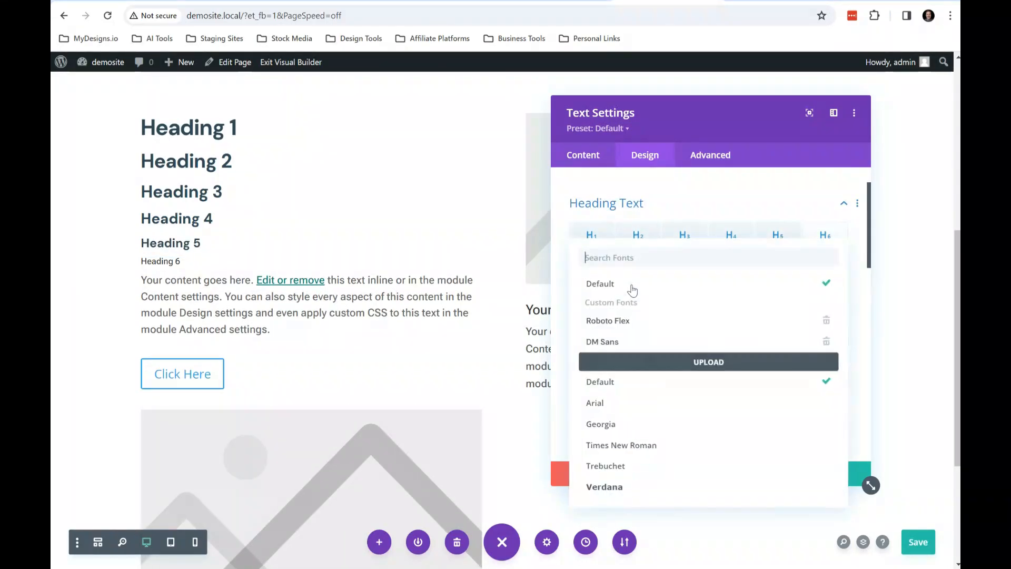
click(631, 339)
scroll(652, 313, down, 1)
click(652, 313)
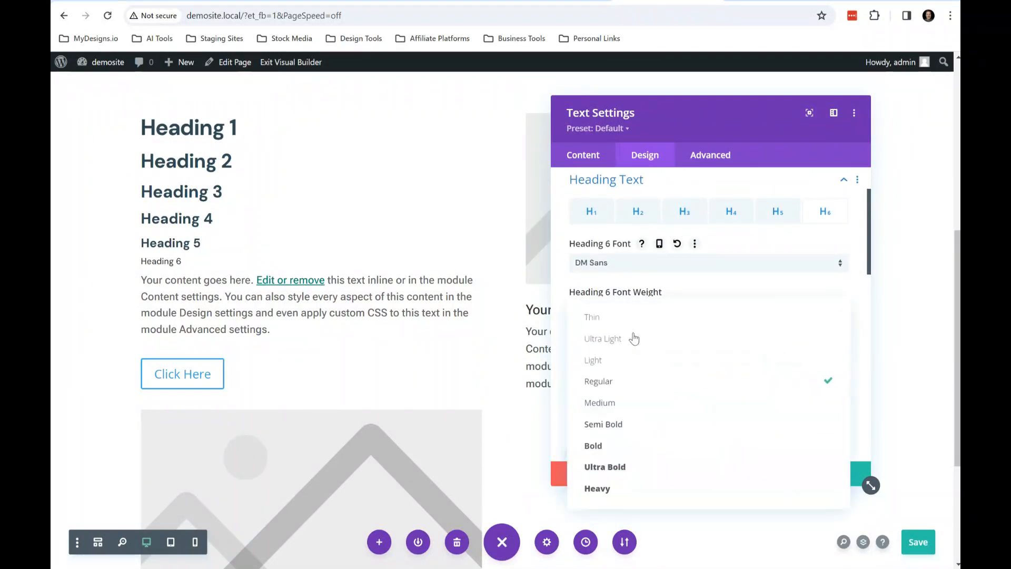
click(652, 465)
- Set the Heading 6 text size to 1.1rem and color it with the saved dark slate #2f4858
scroll(737, 368, down, 3)
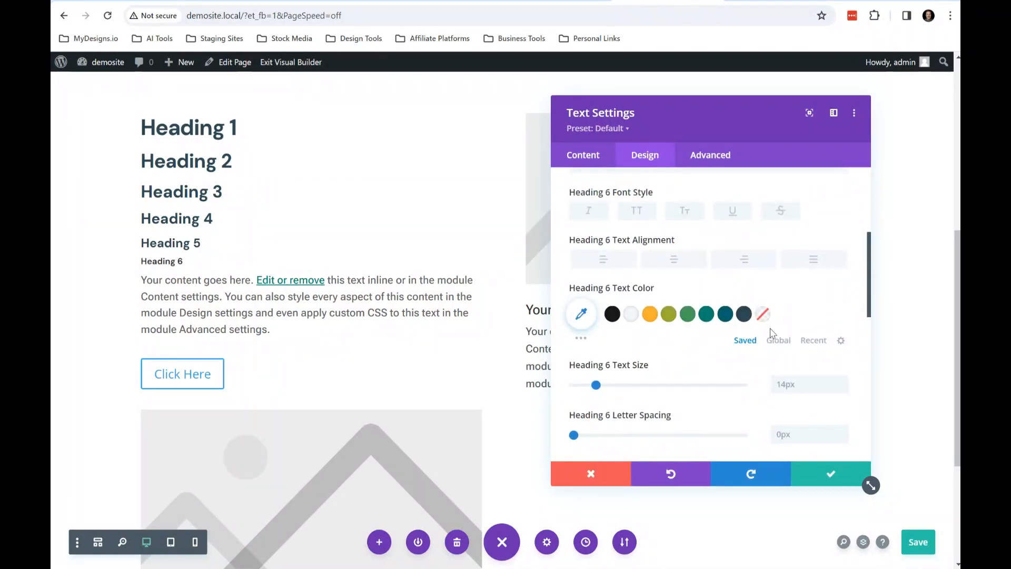
click(799, 386)
text(1.1r)
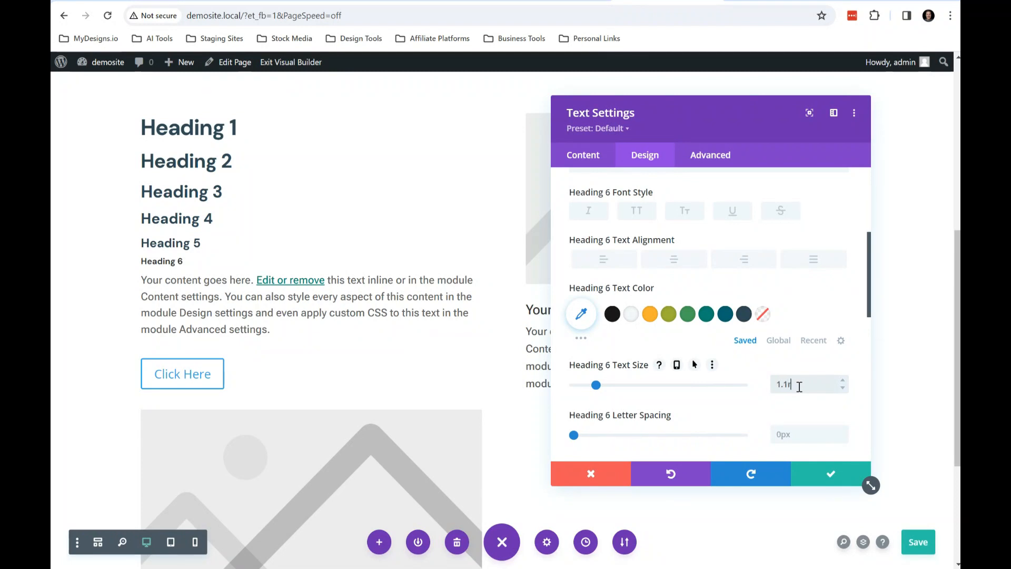
text(em)
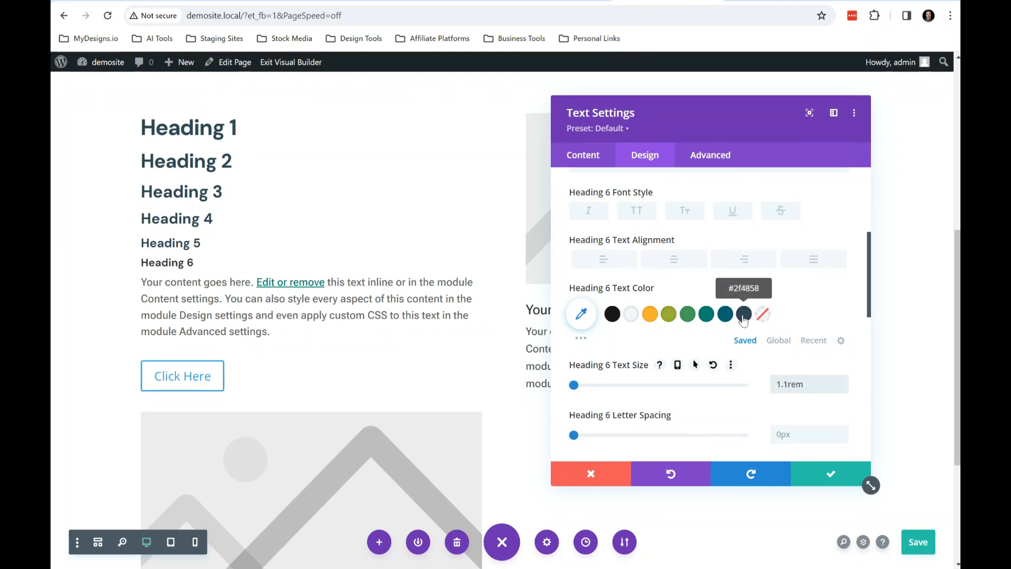
click(743, 314)
- Raise the Heading 6 line height to 1.3em and save the page
scroll(837, 389, down, 2)
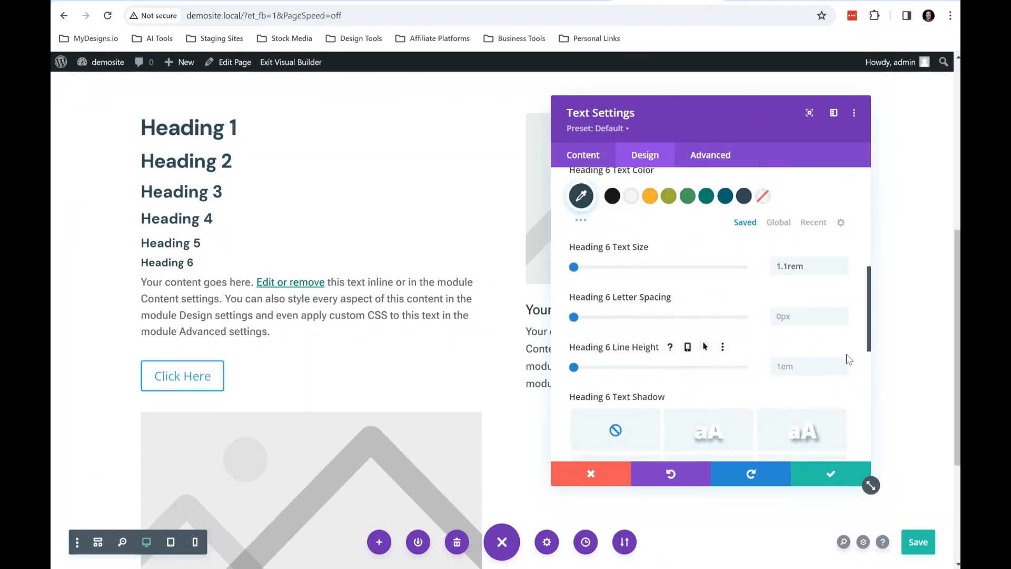
click(843, 361)
click(843, 361)
click(843, 360)
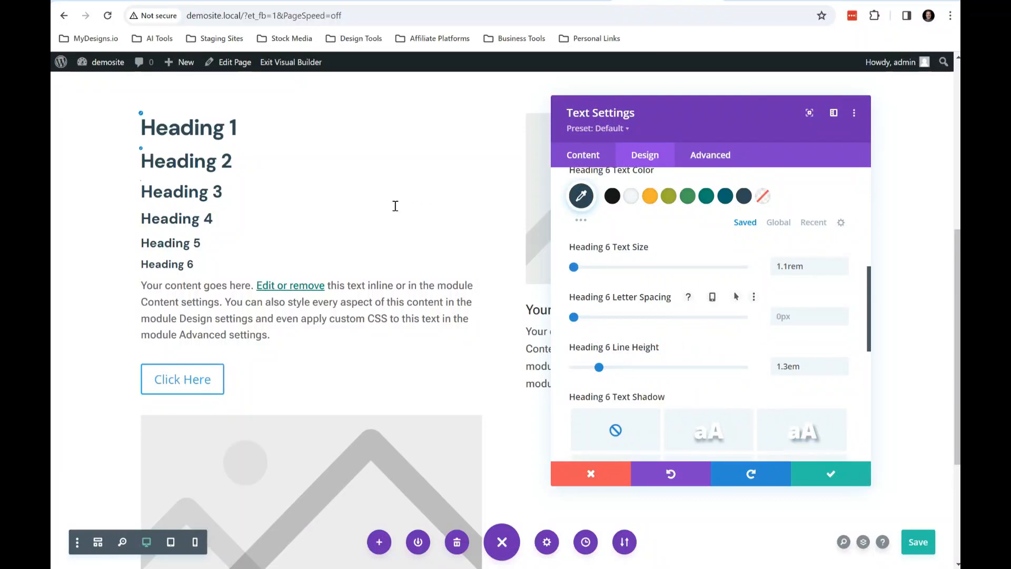
key(ctrl+s)
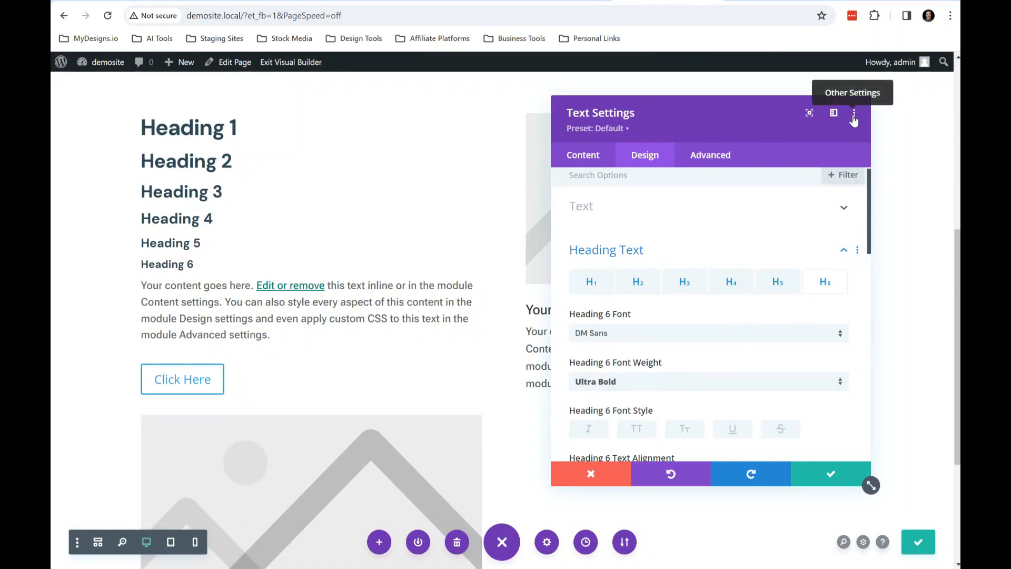
- Apply the text module's styles to the active Default preset, confirm it, and close the module settings
click(853, 114)
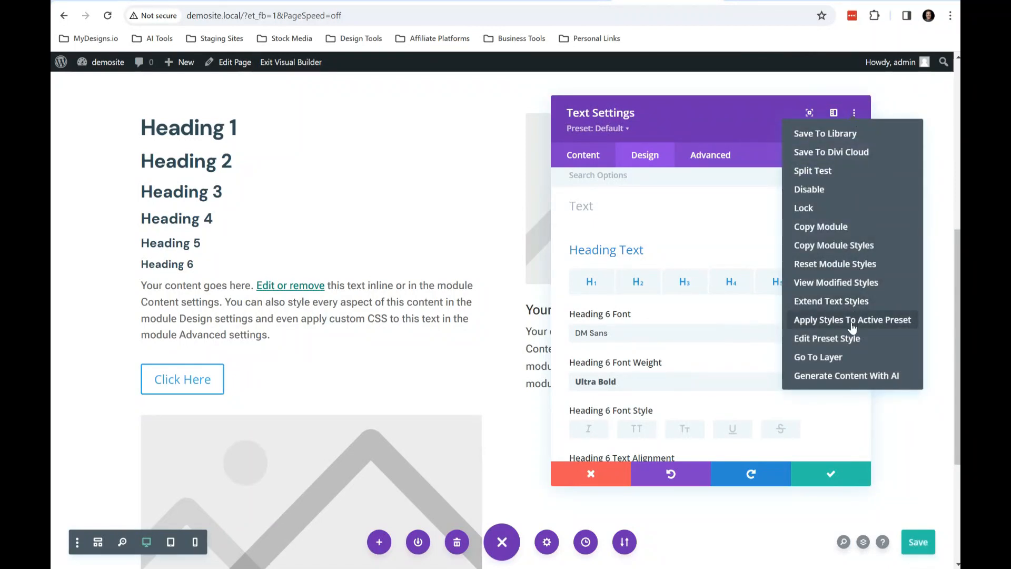
click(852, 322)
click(782, 476)
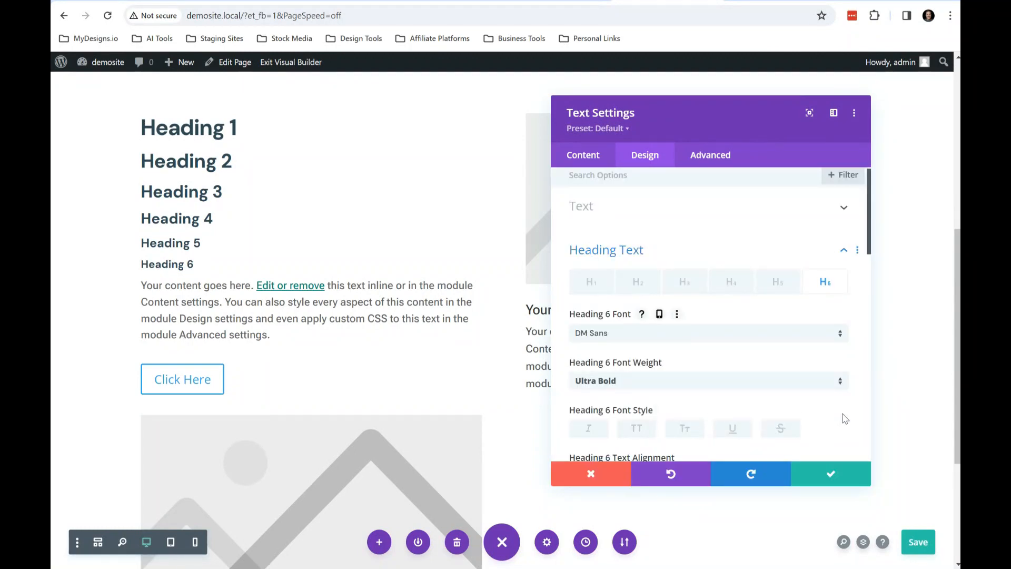
click(648, 255)
click(823, 477)
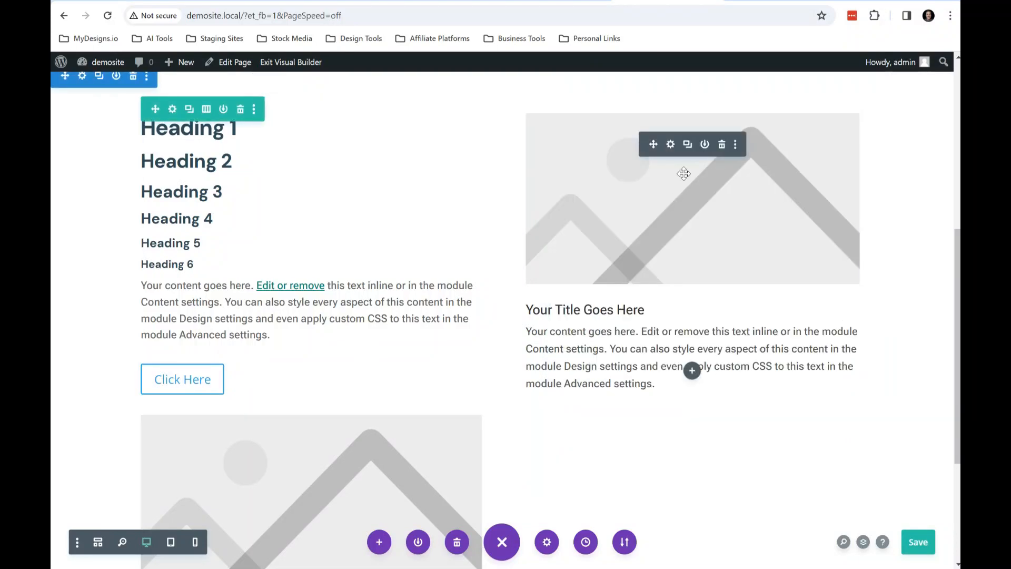
- Insert a new Text module below the blurb, review its text font, weight, color and size settings, and close it
click(691, 371)
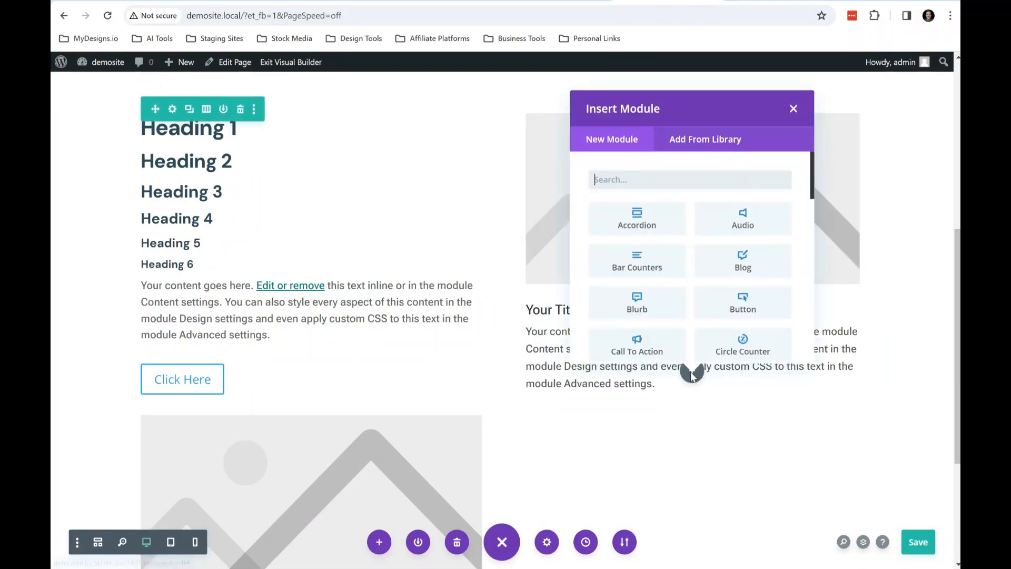
scroll(694, 280, down, 8)
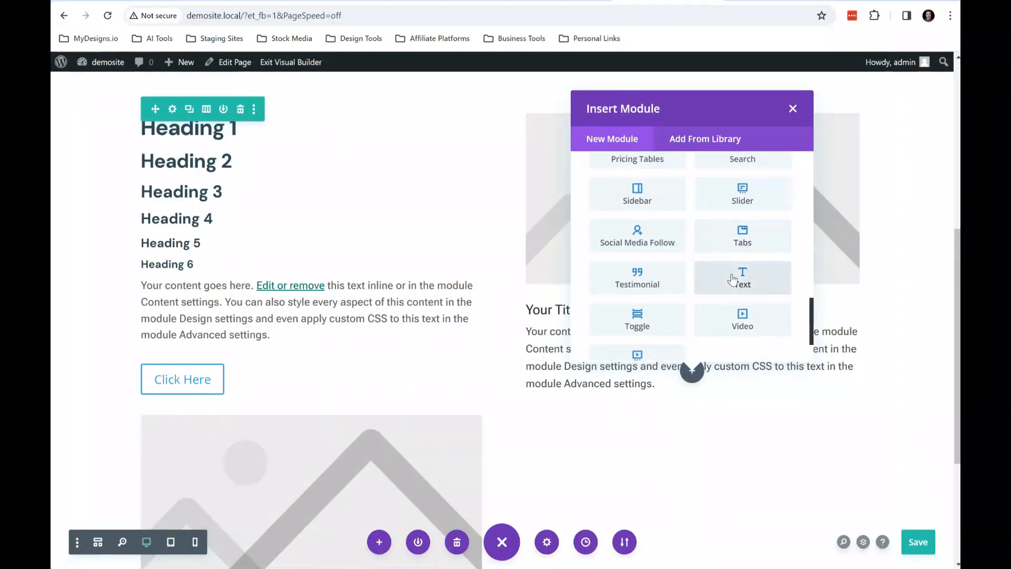
click(737, 279)
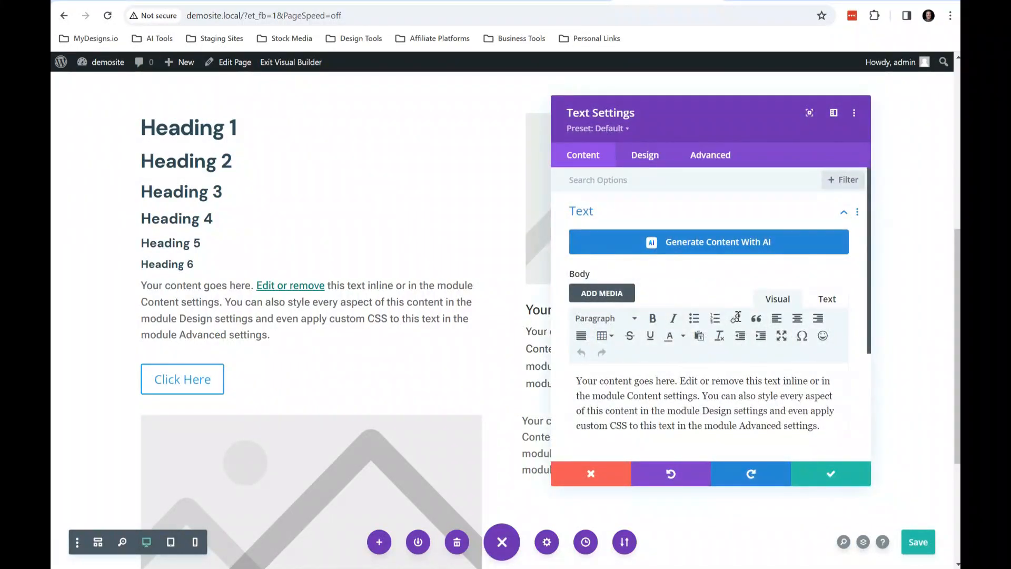
click(637, 160)
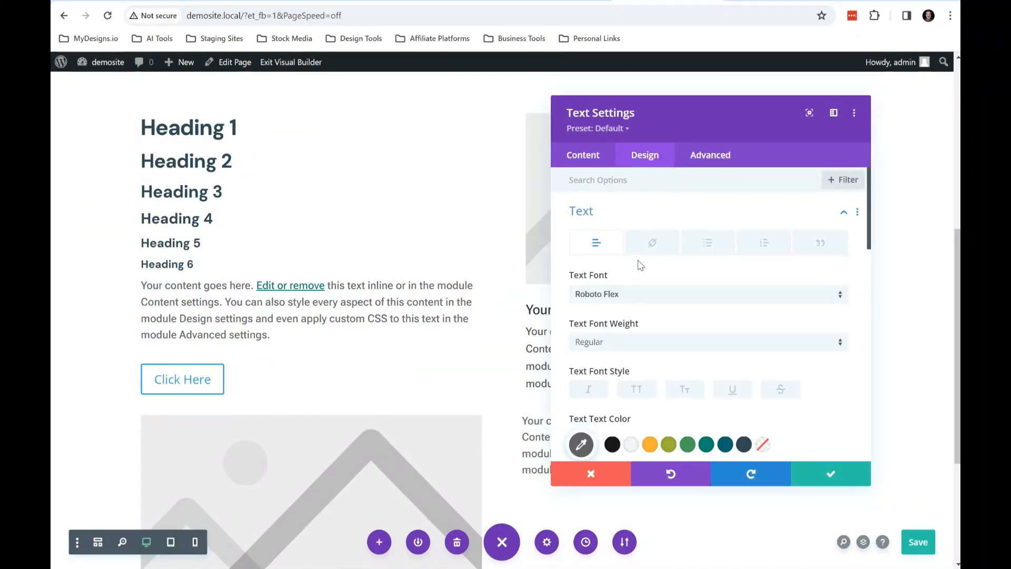
scroll(642, 298, down, 3)
scroll(642, 298, up, 3)
scroll(710, 352, down, 1)
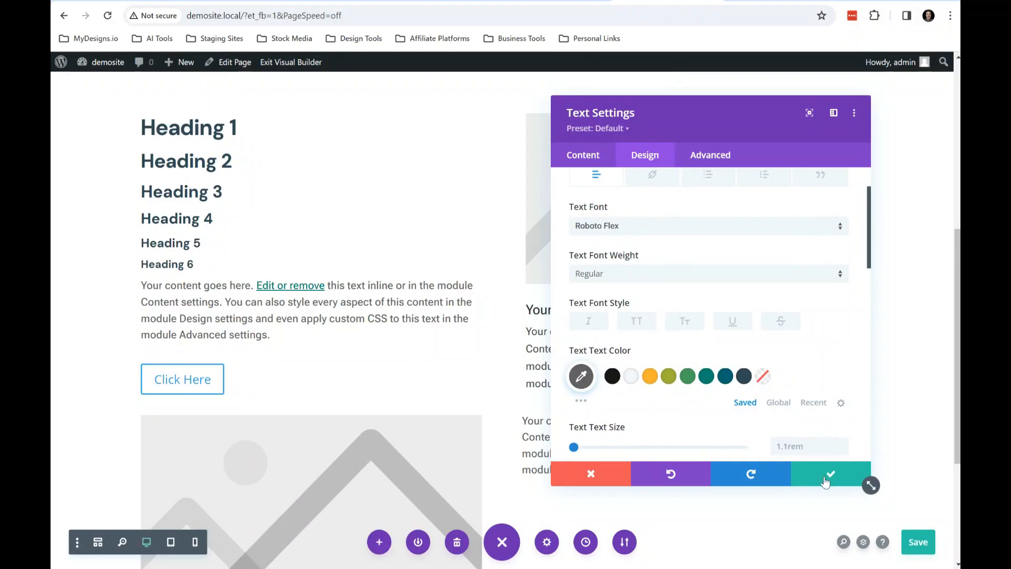
click(824, 475)
- Override the link text color of the Text module below the blurb with the saved orange #ffb128
click(671, 420)
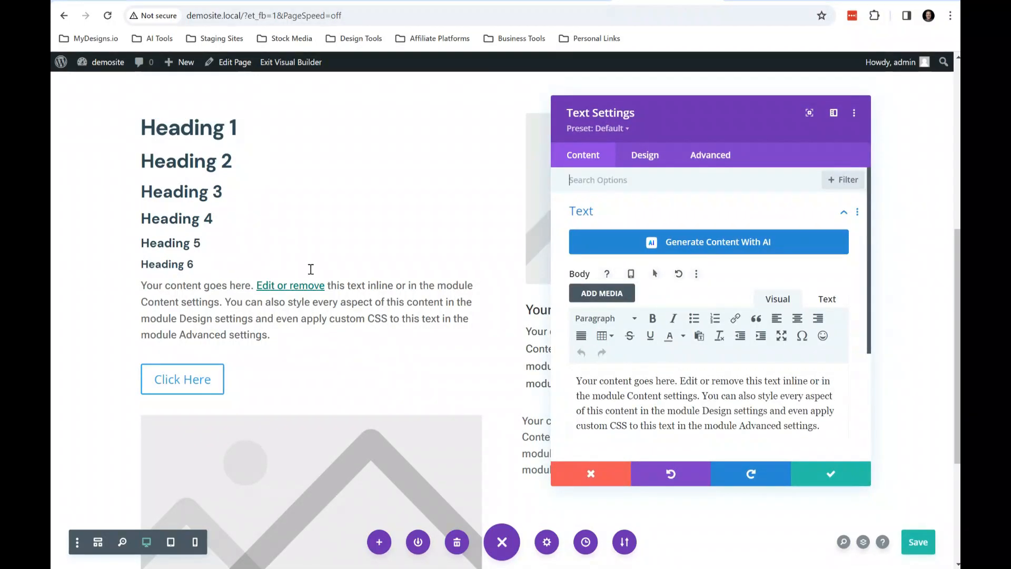
click(656, 162)
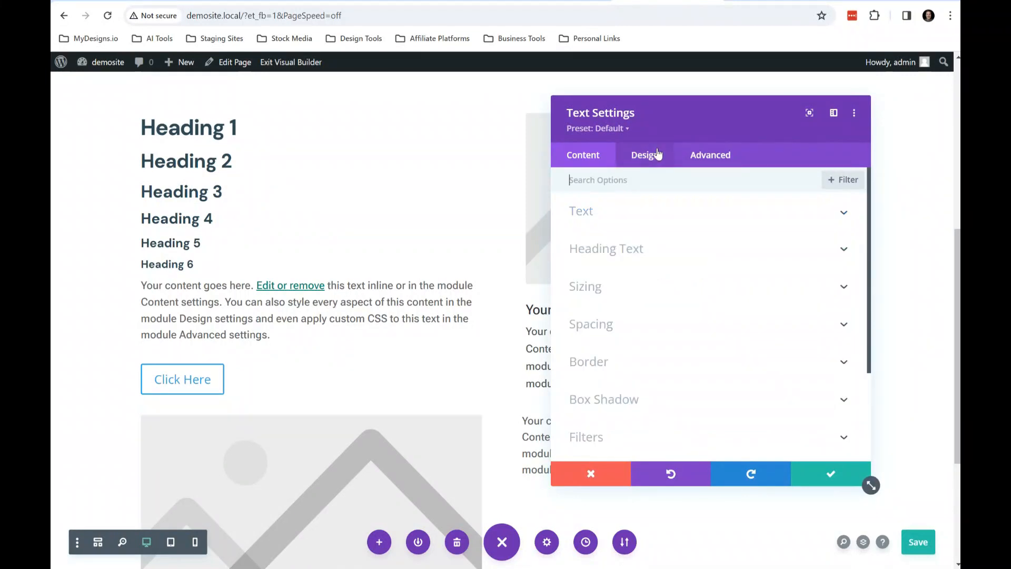
click(605, 213)
click(645, 242)
scroll(650, 243, down, 5)
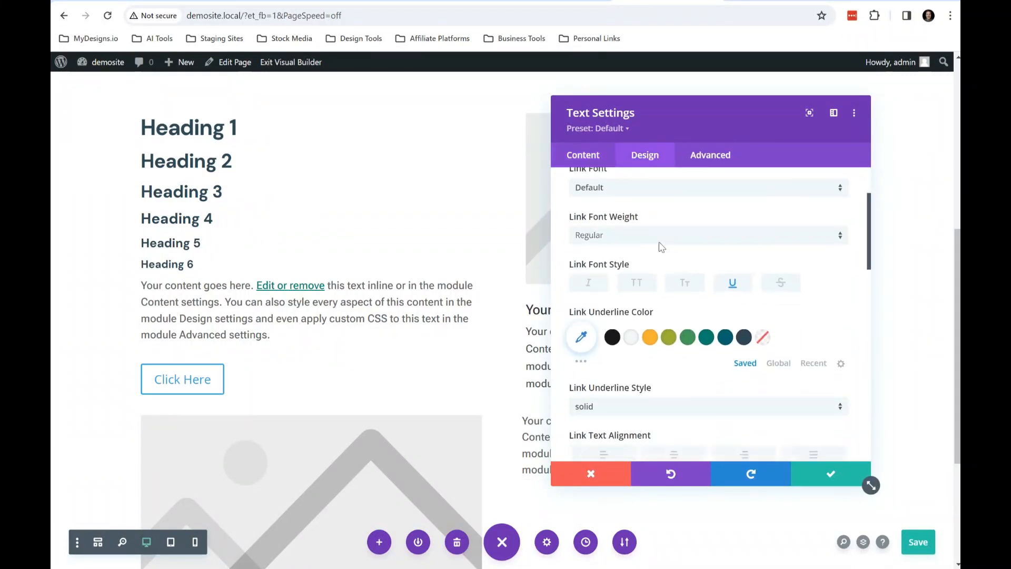
click(649, 328)
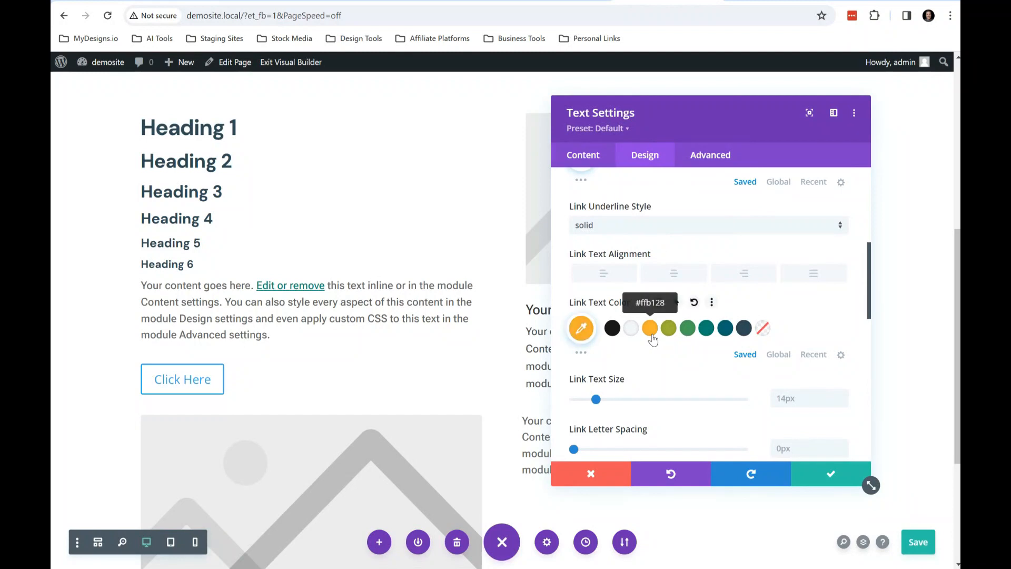
click(828, 474)
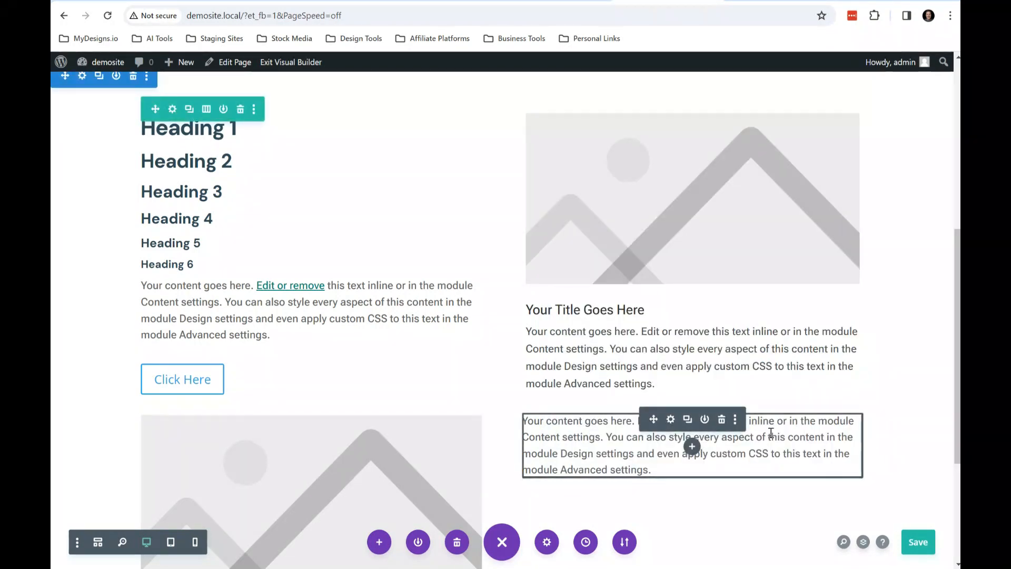
- Edit the Text module's Default preset to use the saved orange #ffb128 as link text color and accept the site-wide change
click(670, 419)
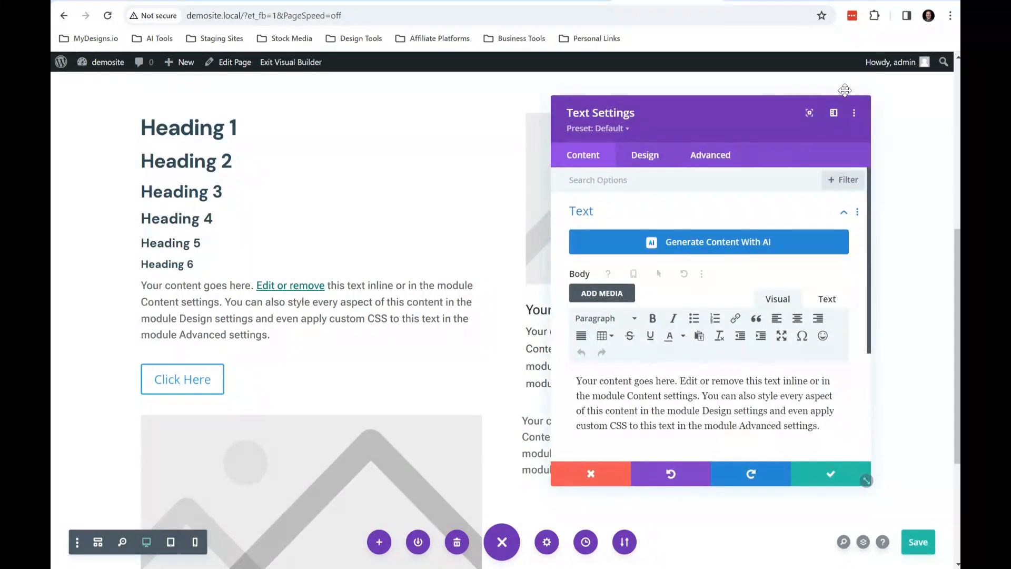
click(856, 115)
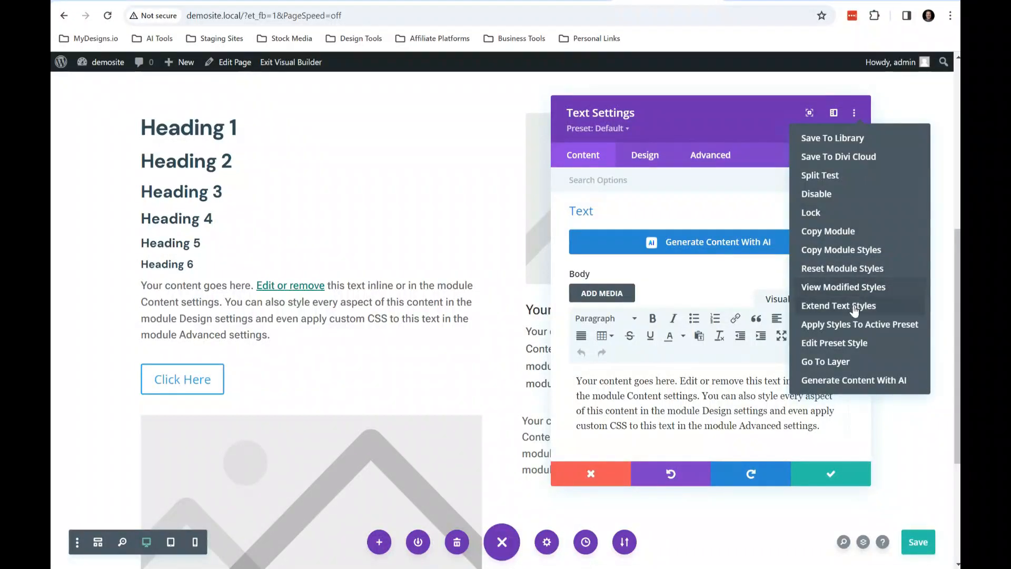
click(841, 347)
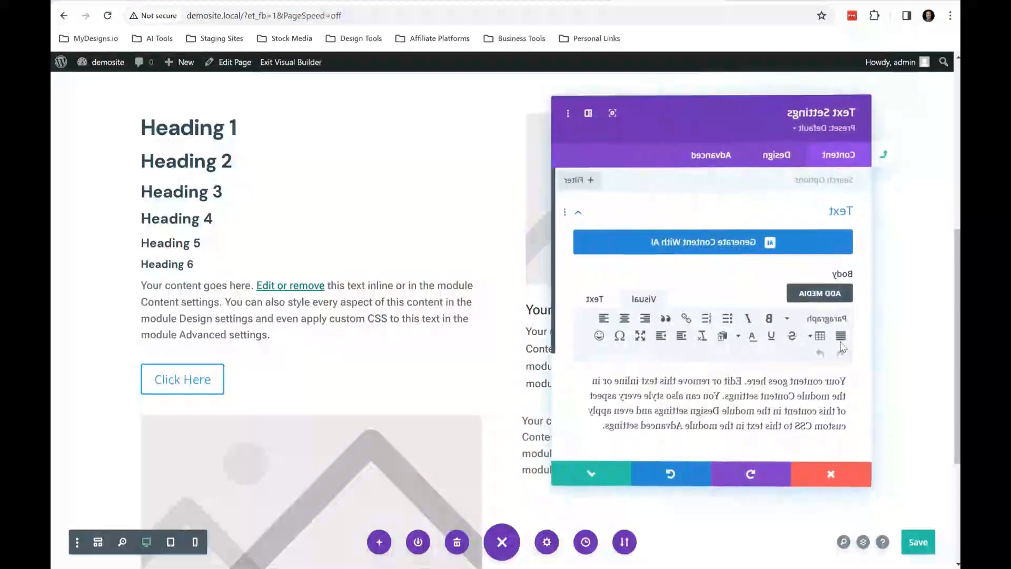
click(647, 156)
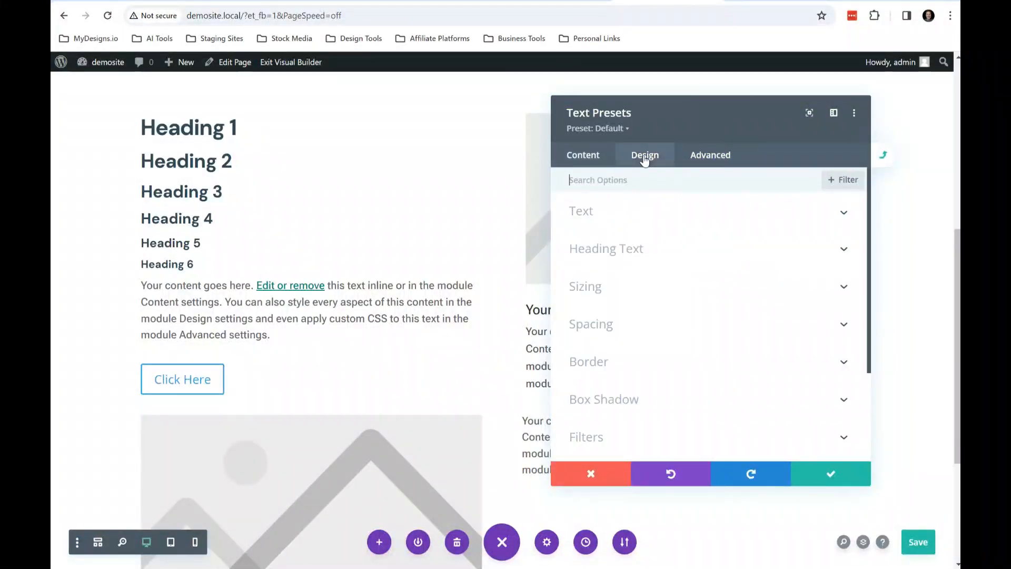
click(597, 213)
click(653, 239)
scroll(674, 263, down, 5)
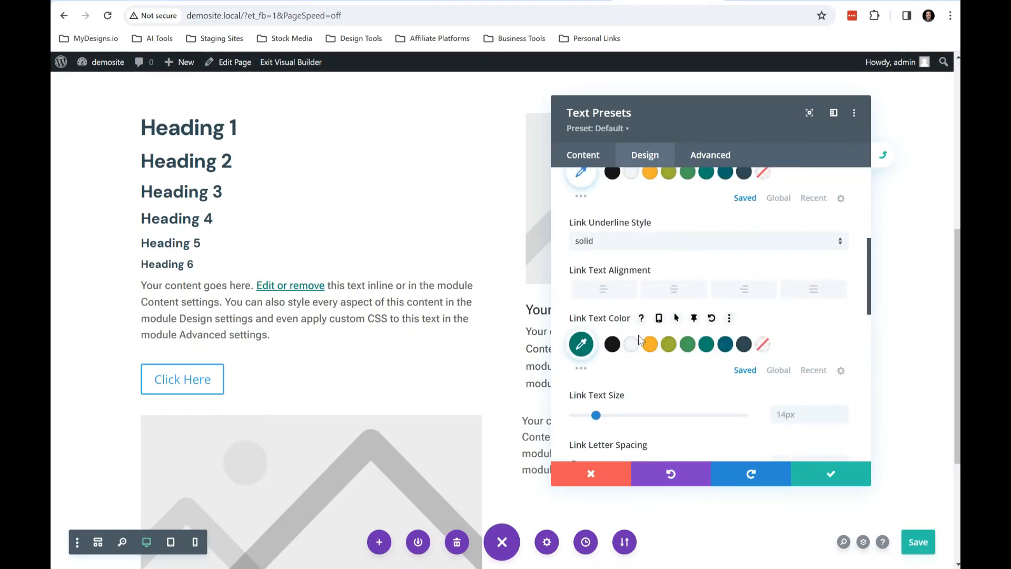
click(650, 344)
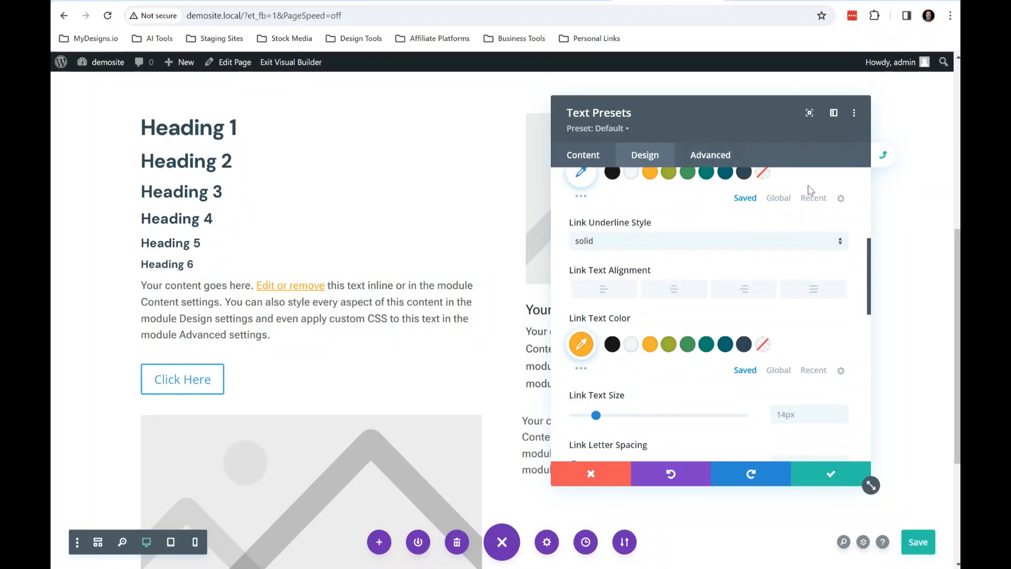
click(825, 475)
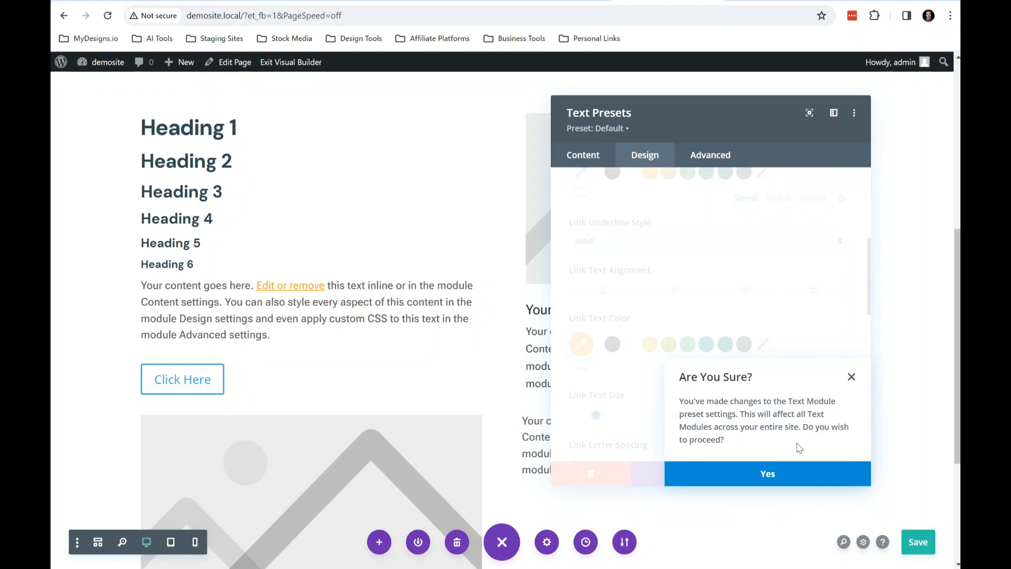
click(756, 476)
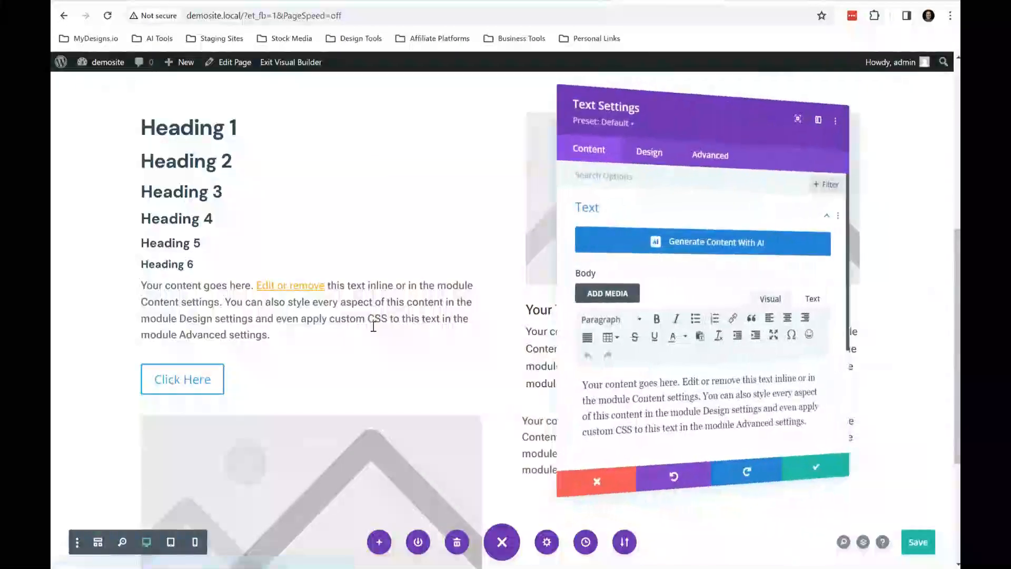
- Close the text settings and delete the Text module below the blurb
click(831, 477)
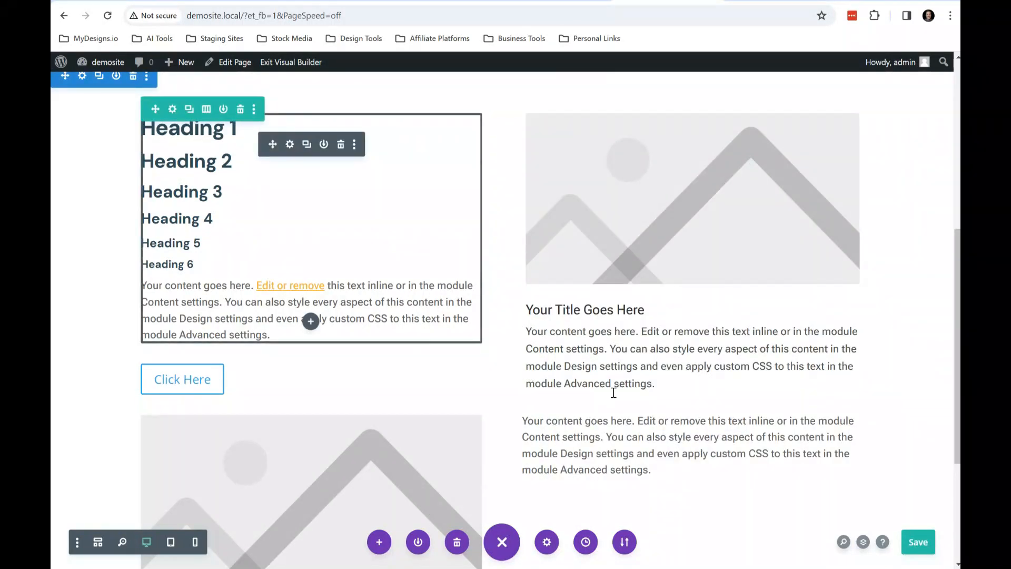
click(724, 421)
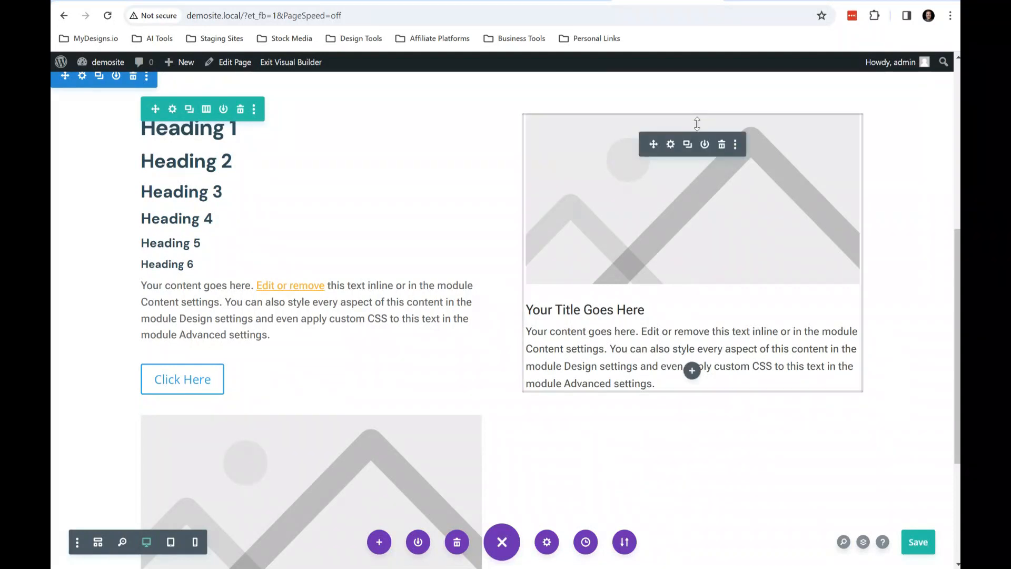
- Style the Blurb module's title text in DM Sans with Ultra Bold weight and the saved color #2f4858
click(670, 145)
click(649, 155)
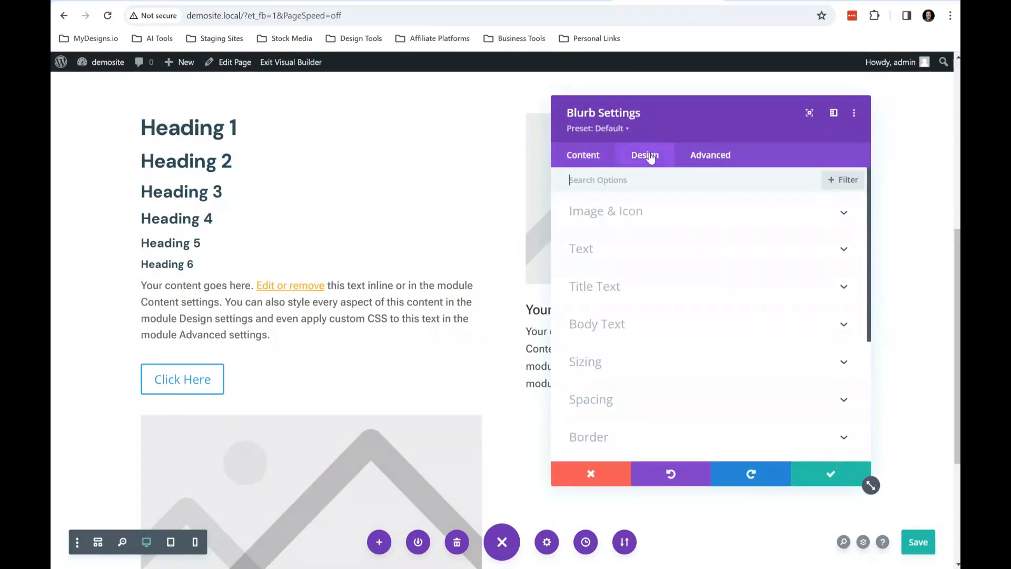
click(630, 299)
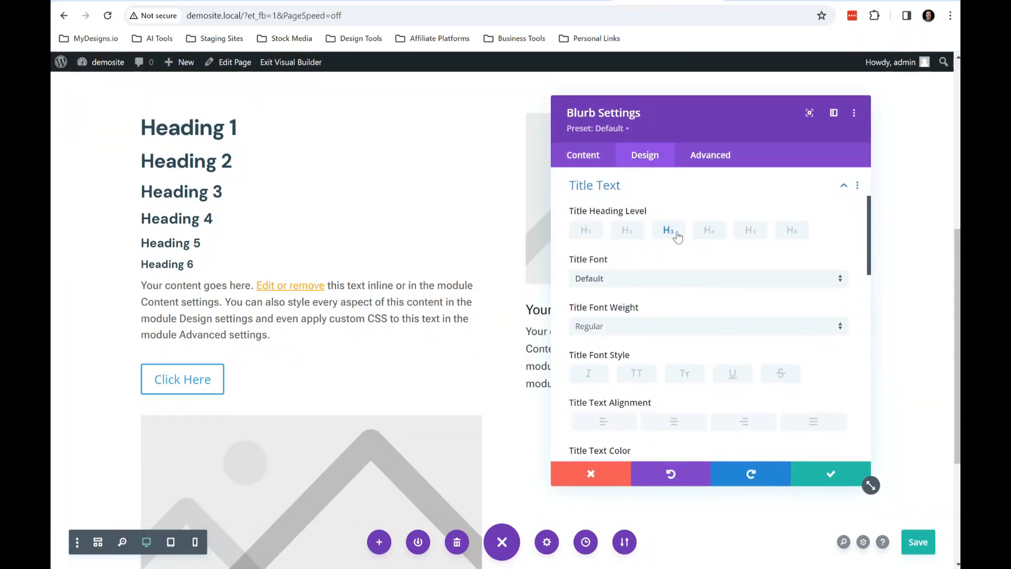
click(639, 277)
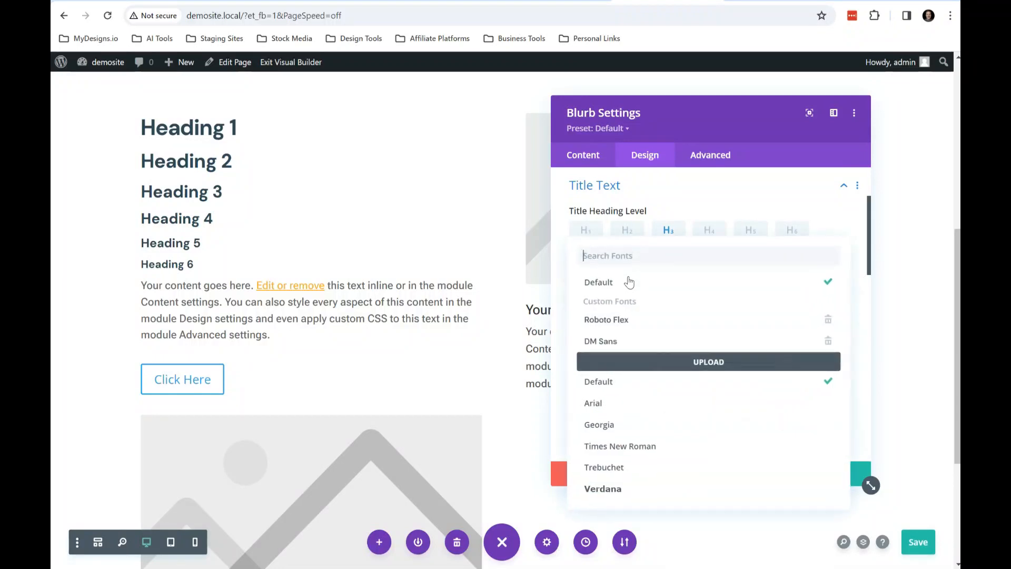
click(628, 343)
scroll(718, 279, down, 1)
click(667, 253)
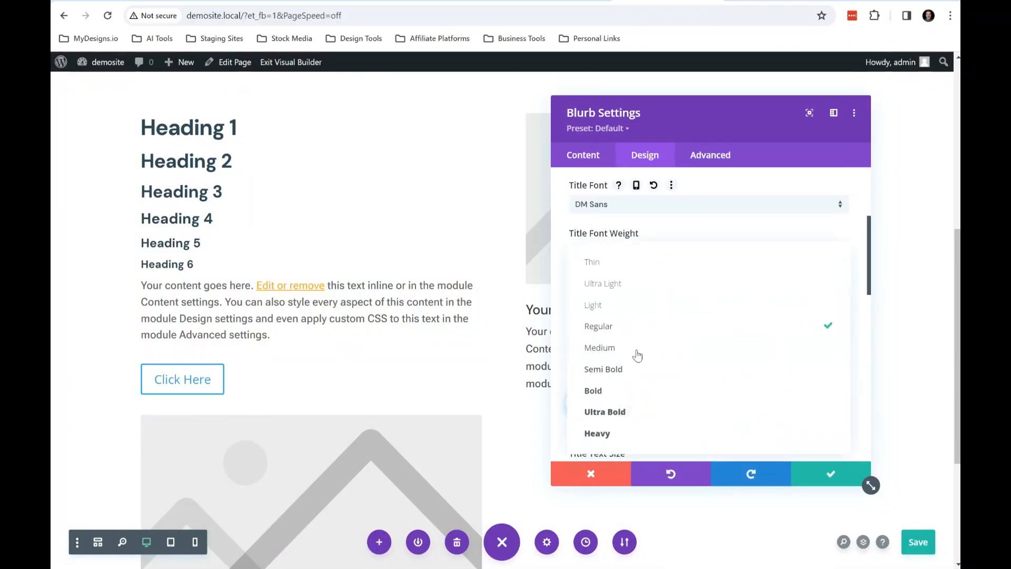
click(625, 410)
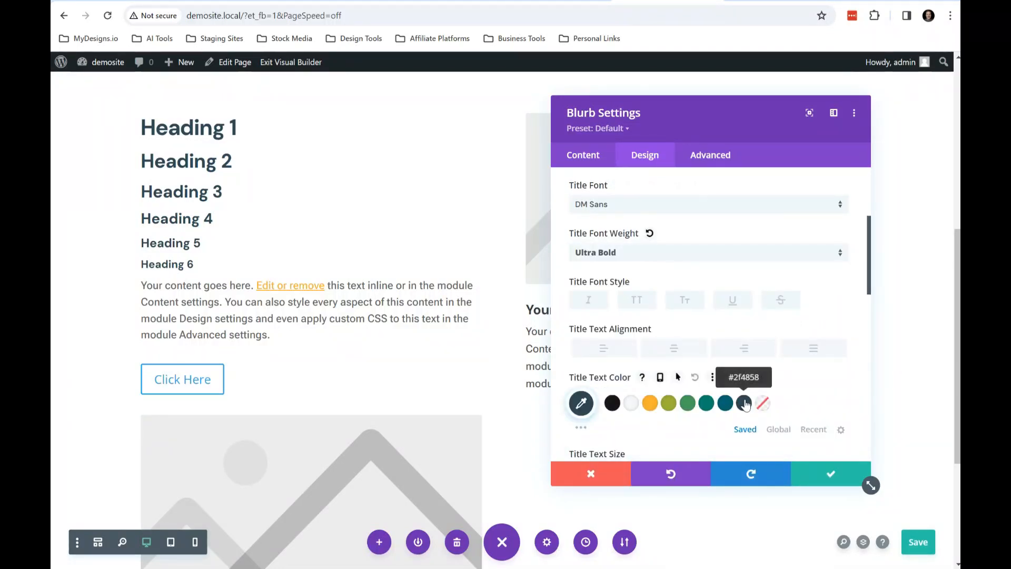
- Set the blurb's title text size to 1.5rem and its line height to 1.3em
scroll(721, 348, down, 3)
click(794, 287)
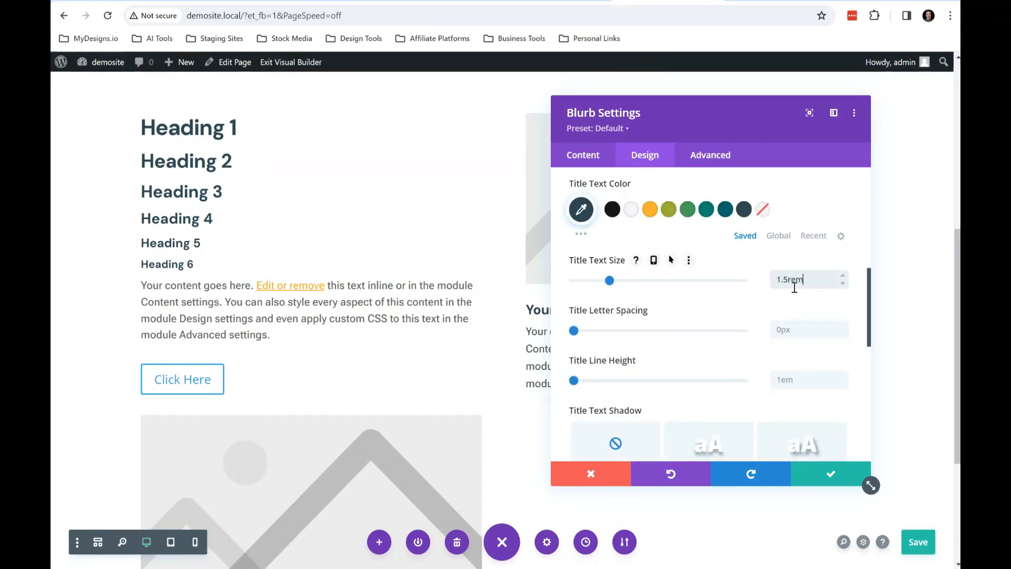
text(1.5rem)
click(840, 376)
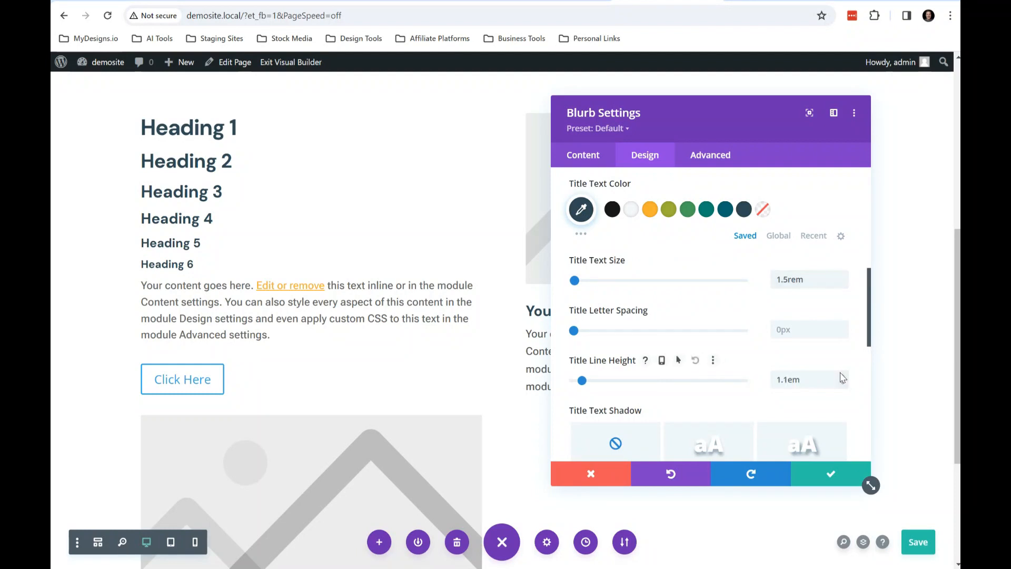
click(840, 376)
click(841, 376)
drag(702, 108, 749, 136)
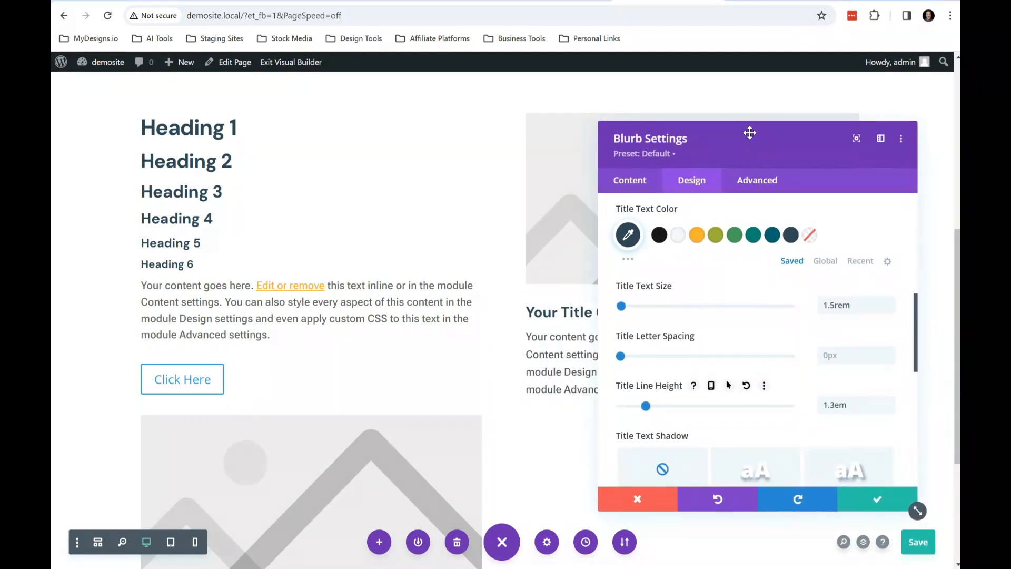
- Review the blurb's body text font, weight, color, size and line height settings
scroll(734, 223, up, 5)
click(651, 322)
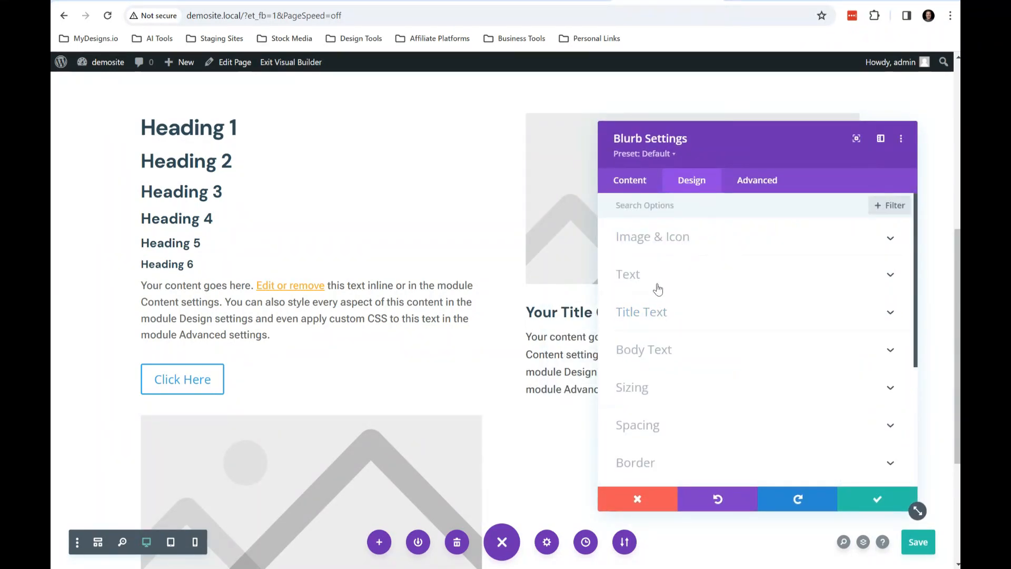
click(653, 349)
click(639, 293)
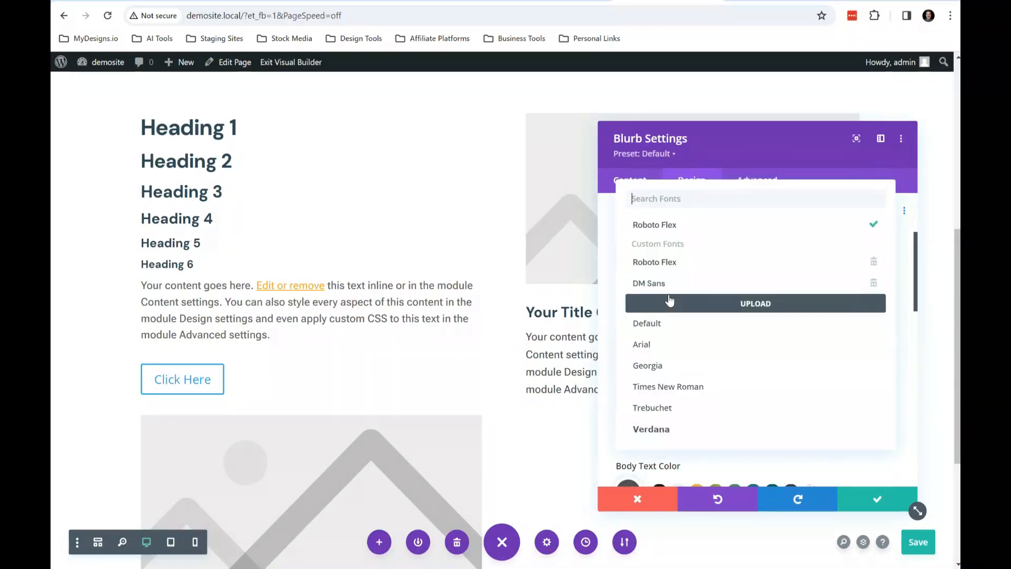
click(607, 301)
scroll(670, 322, down, 3)
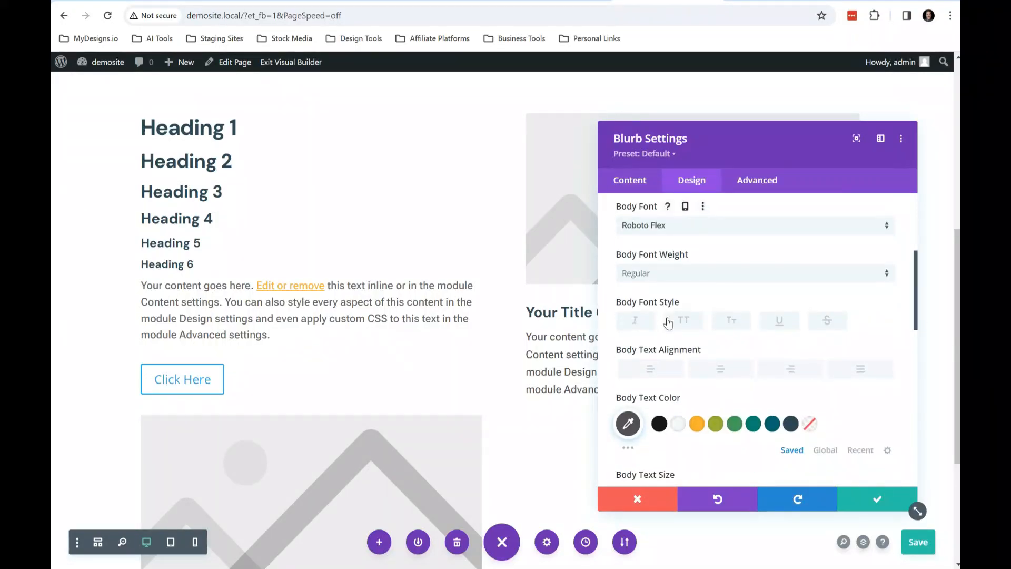
scroll(669, 322, down, 2)
scroll(669, 322, up, 4)
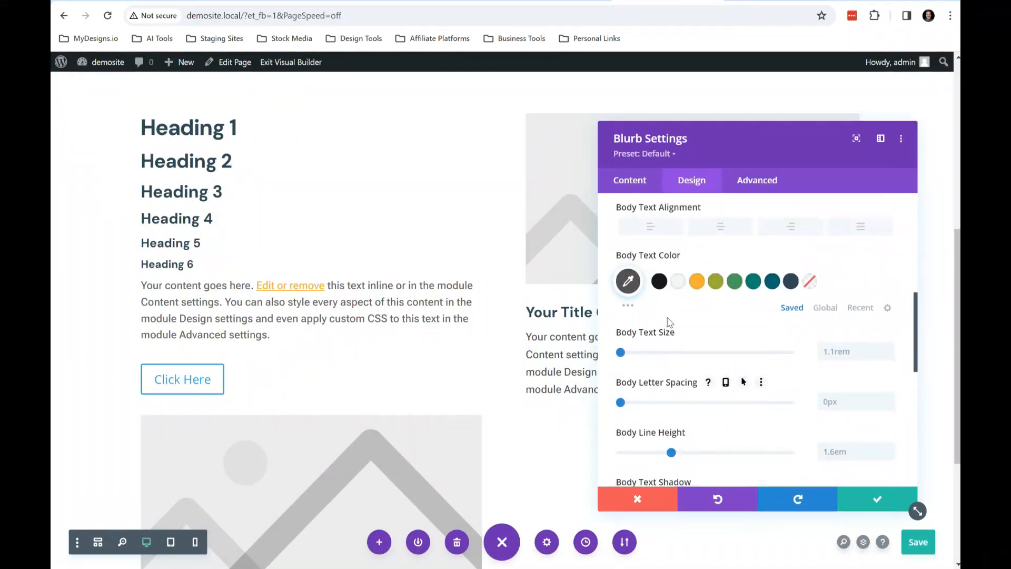
scroll(669, 322, down, 1)
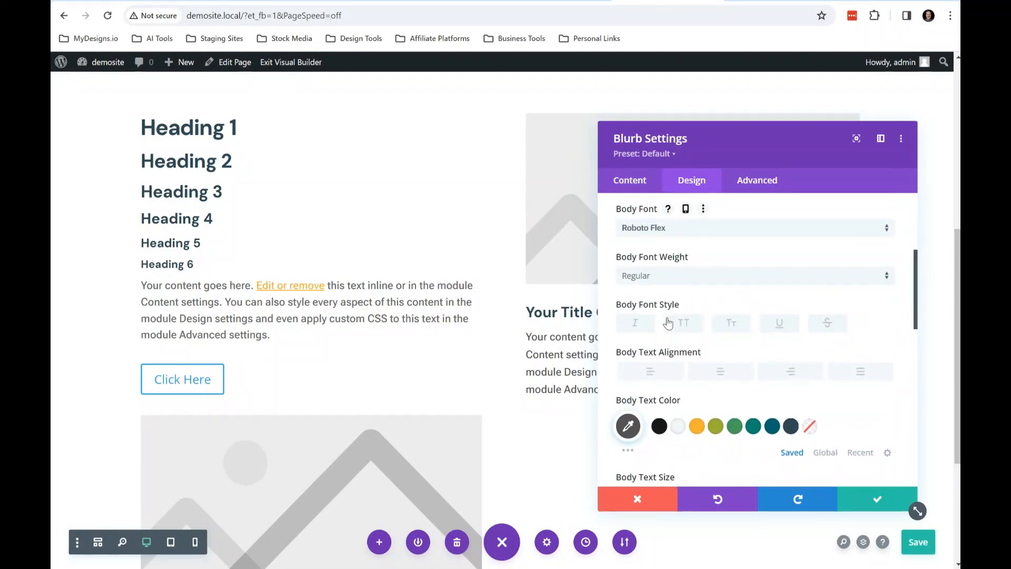
- Set the blurb's body text color to #656565 and collapse the body text options
click(629, 425)
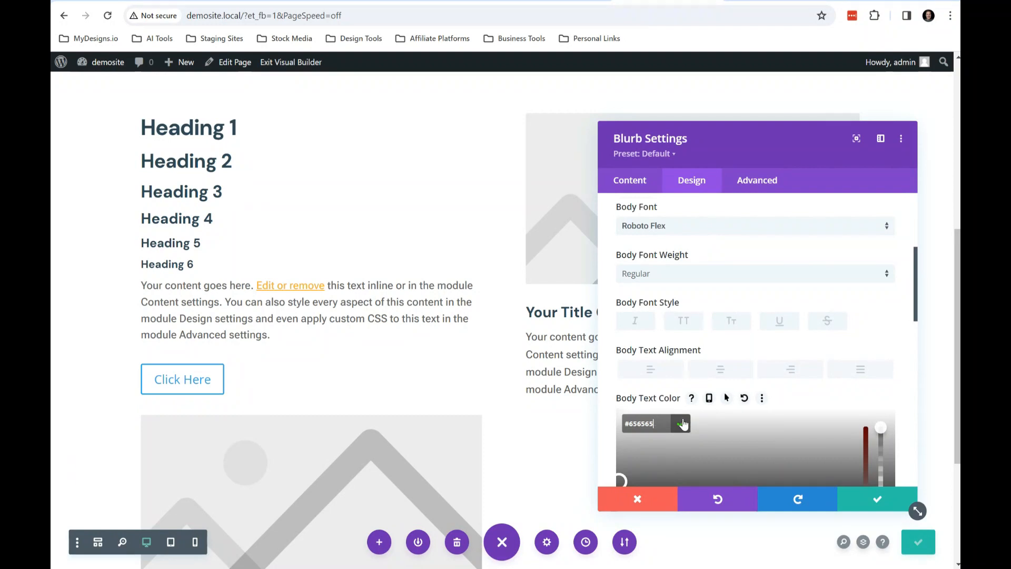
click(683, 423)
scroll(700, 287, up, 3)
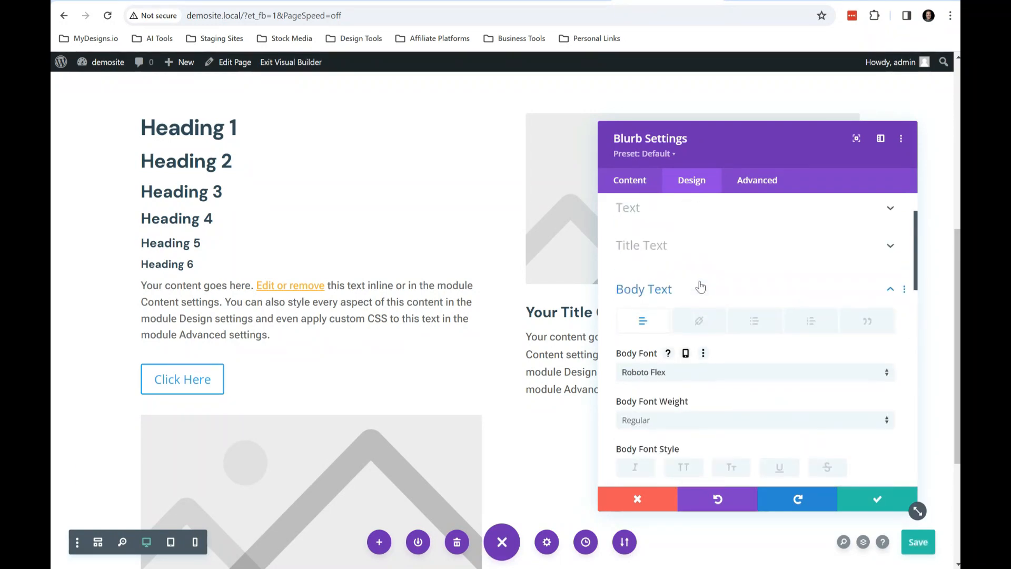
click(643, 289)
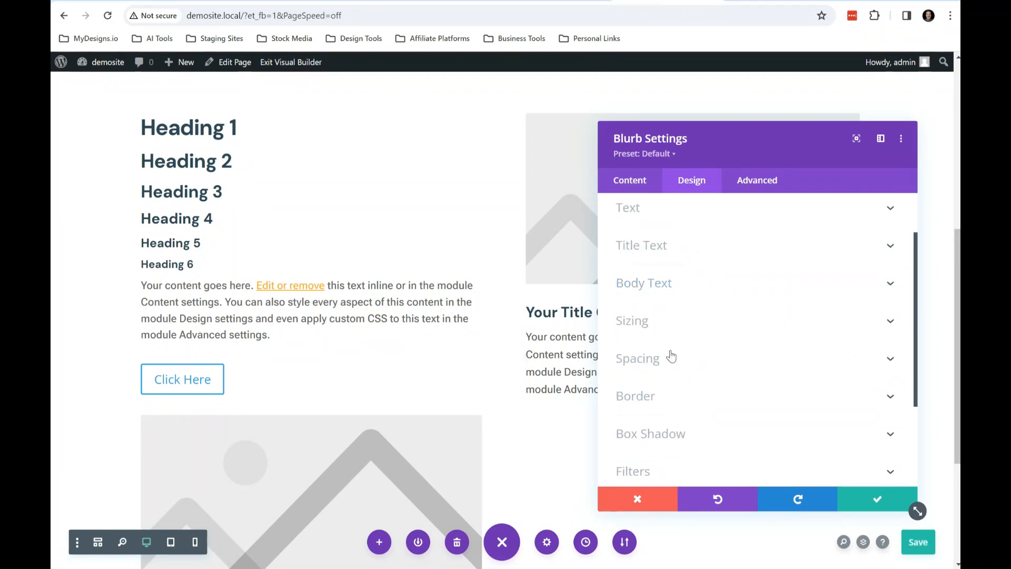
- Round all four corners of the blurb's image to 16px
scroll(670, 357, up, 2)
click(689, 252)
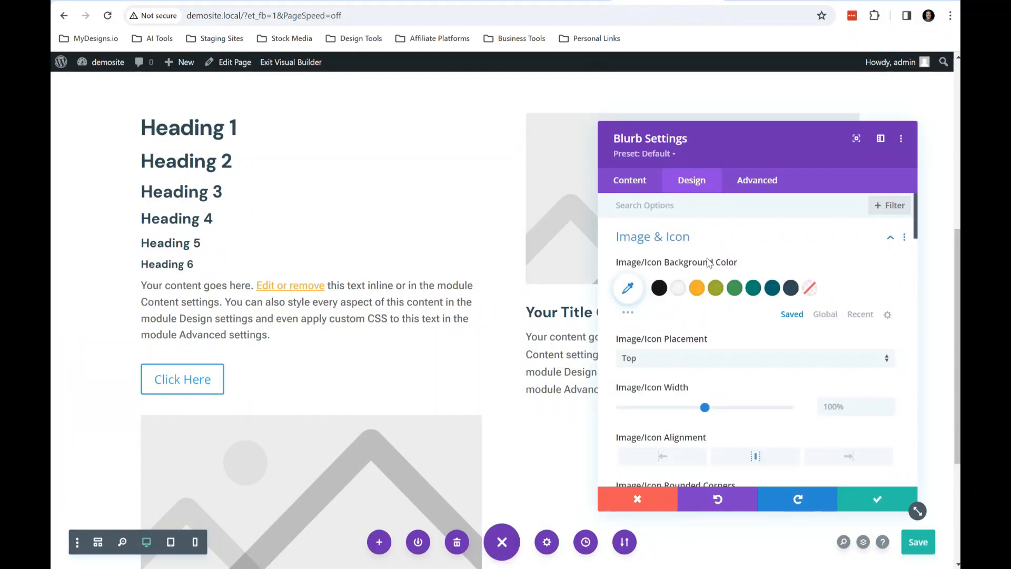
scroll(691, 379, down, 5)
click(641, 315)
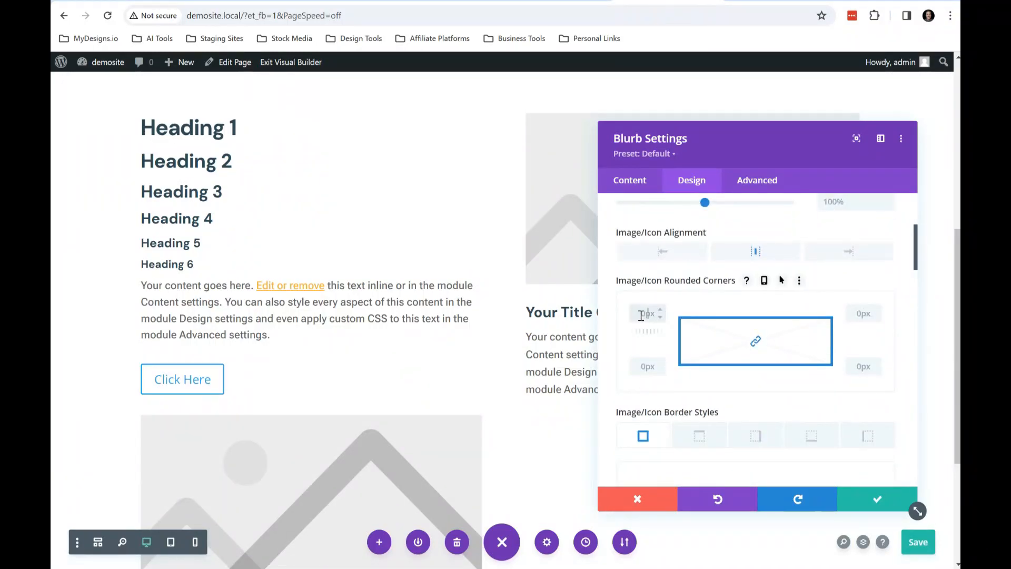
text(16px)
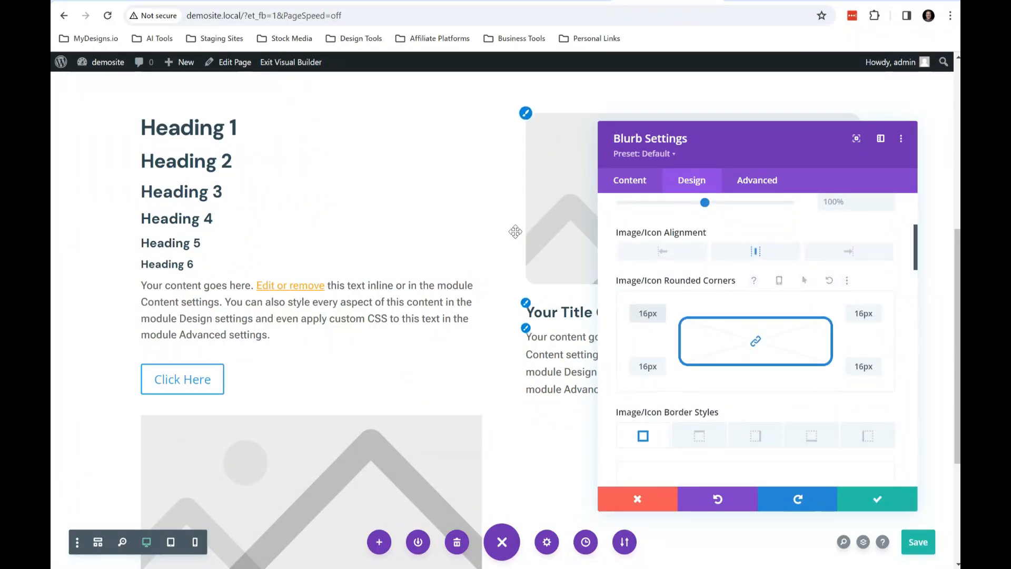
- Apply the blurb's styles to its active Default preset, accept the site-wide change and save the module settings
click(901, 139)
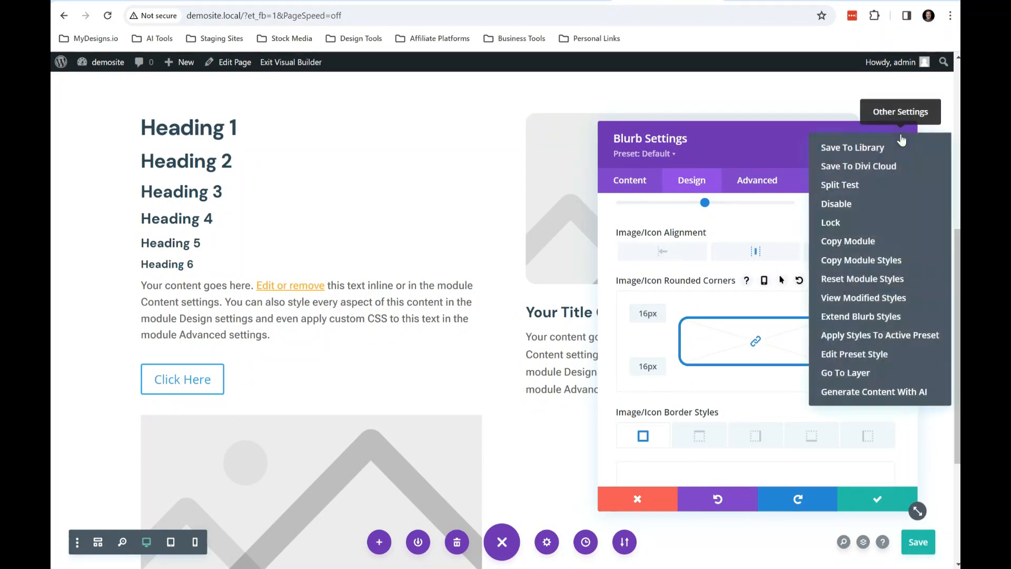
click(877, 335)
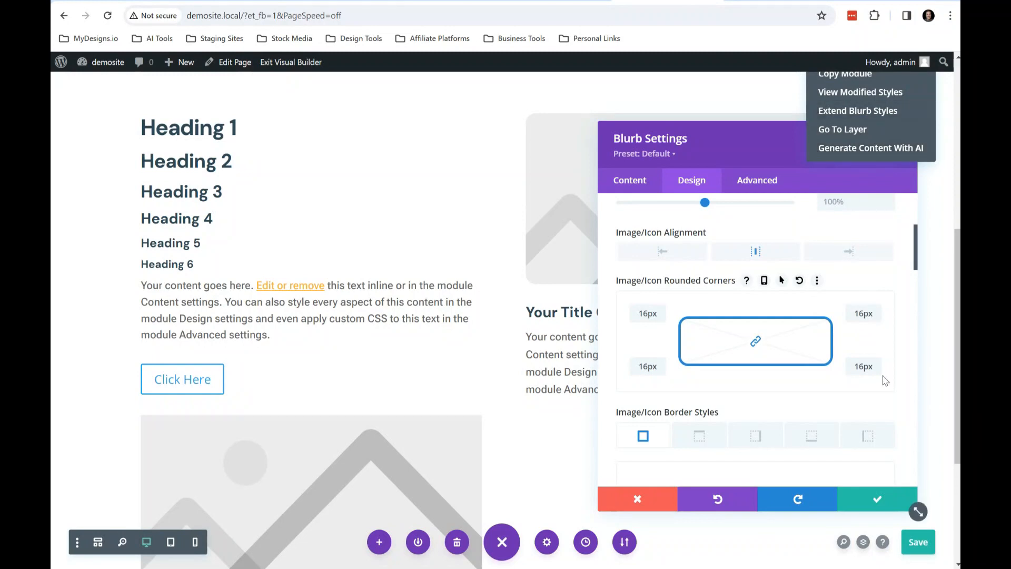
click(901, 138)
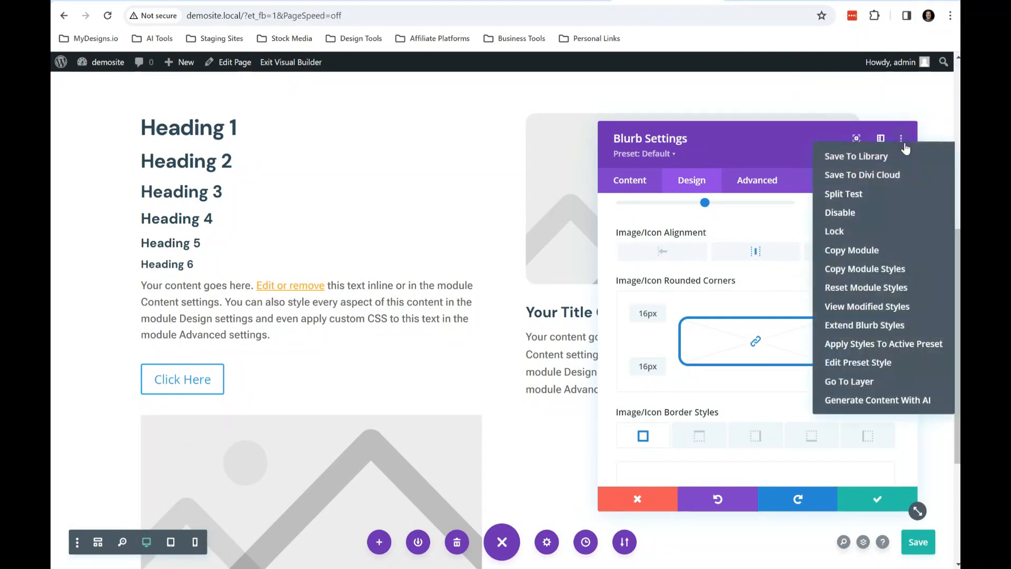
click(892, 343)
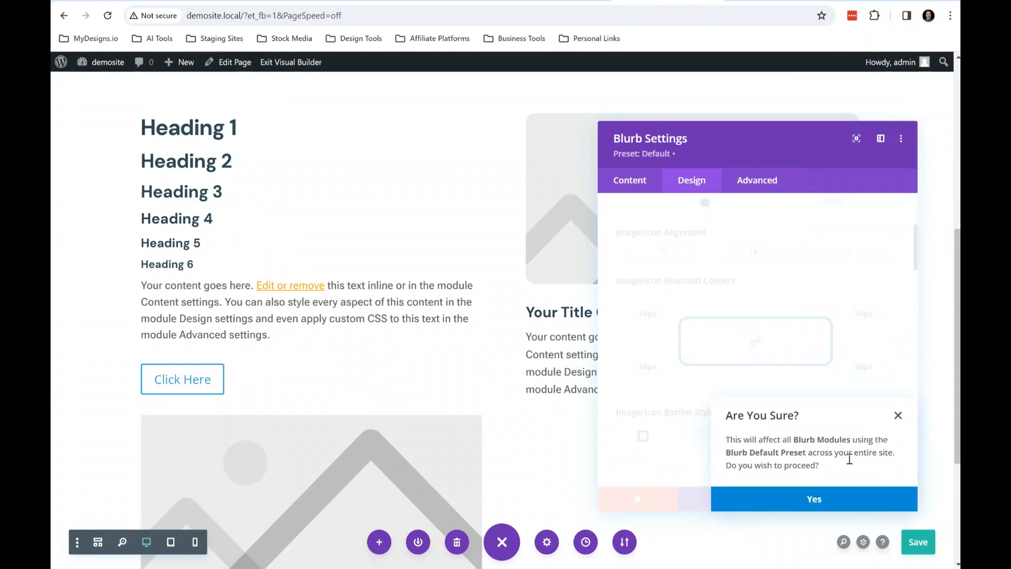
click(824, 499)
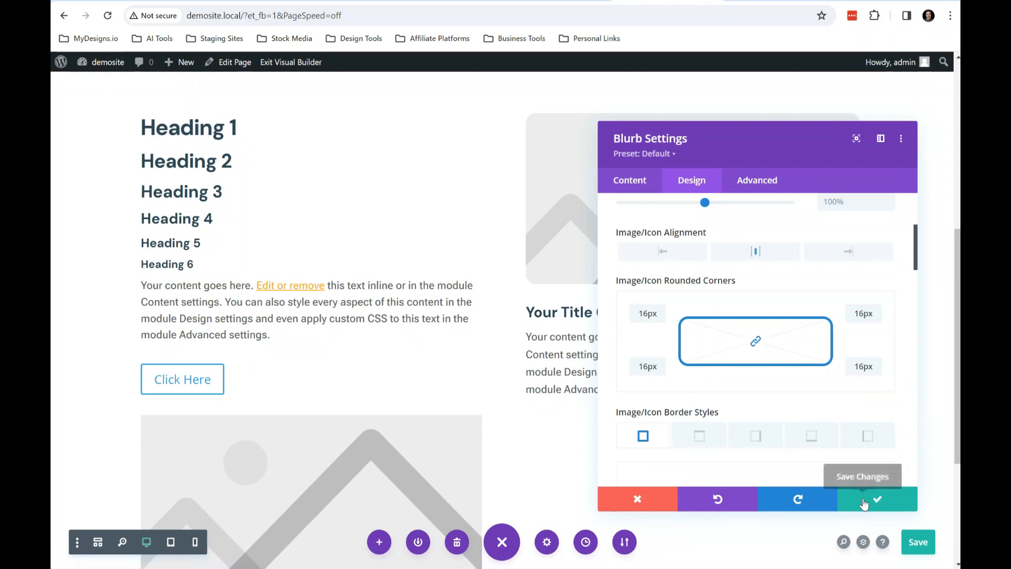
click(864, 502)
- Center-align the Image module below the button and round all four of its corners to 16px
scroll(445, 341, down, 3)
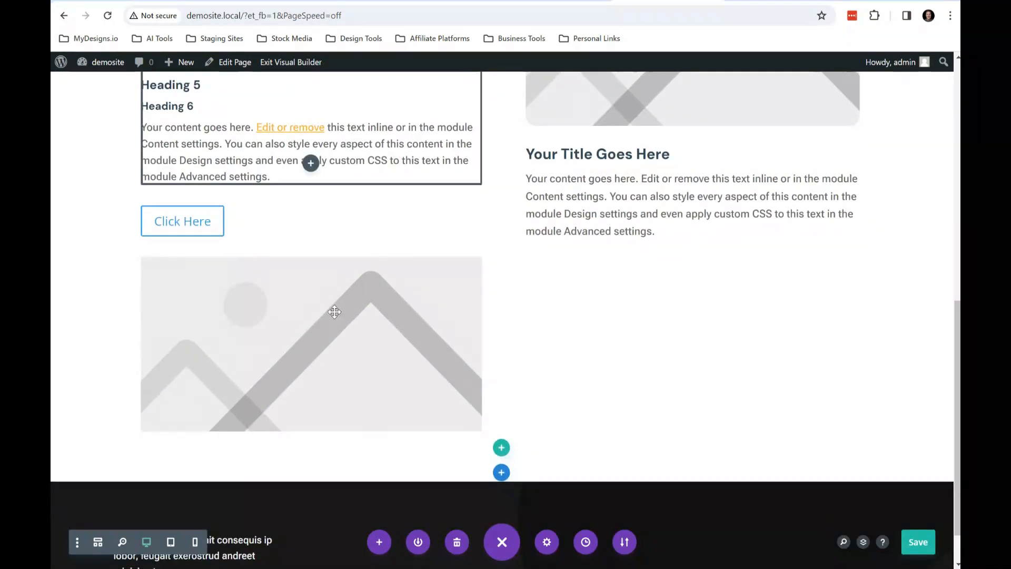
right_click(291, 289)
click(284, 287)
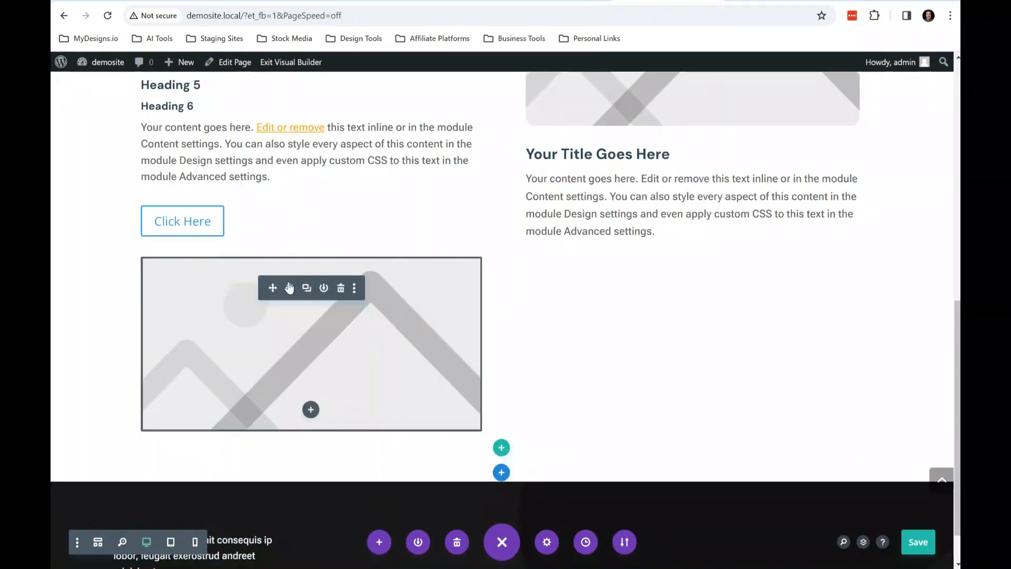
click(291, 288)
click(703, 186)
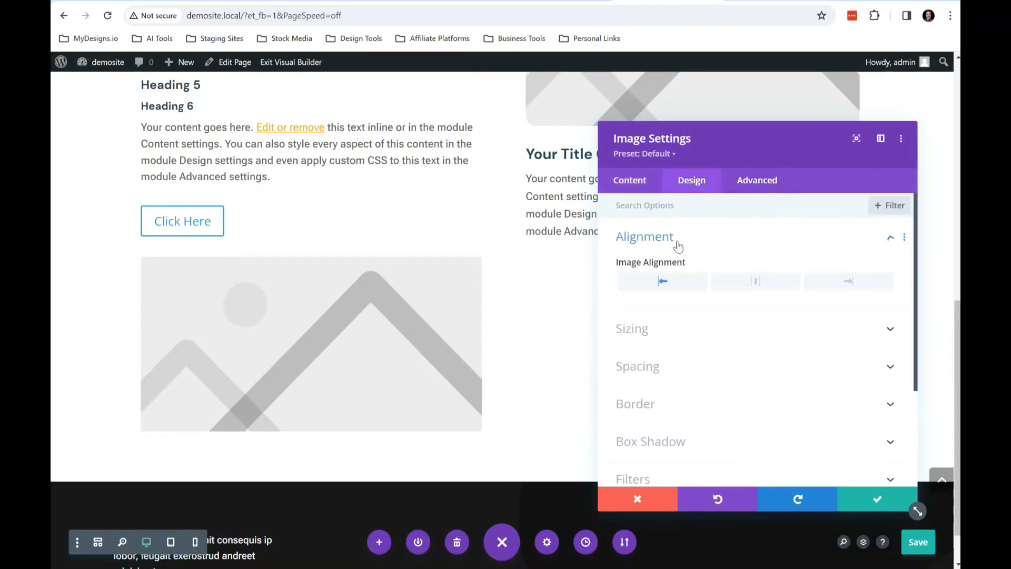
click(741, 288)
click(632, 240)
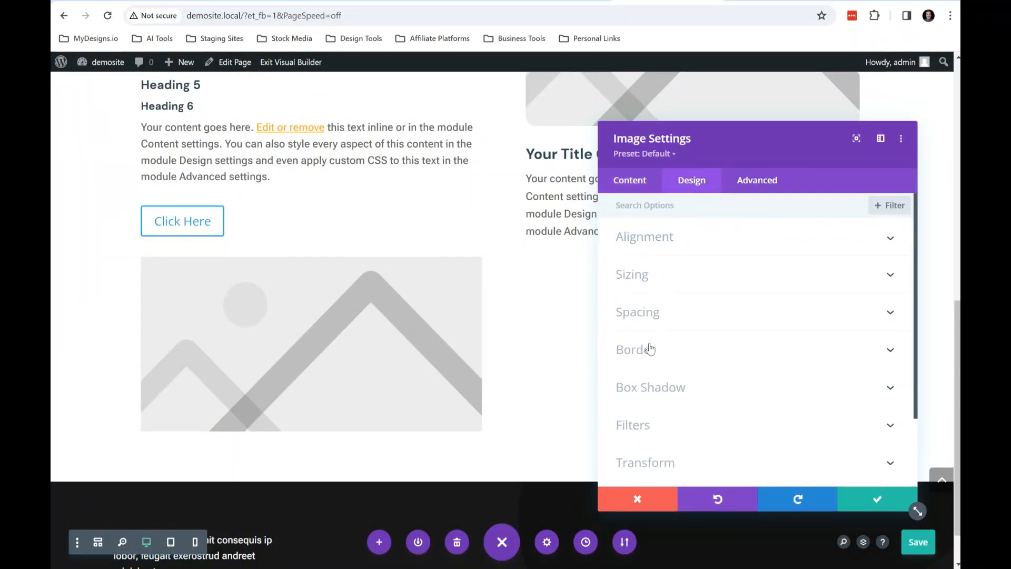
click(648, 347)
click(646, 269)
text(16)
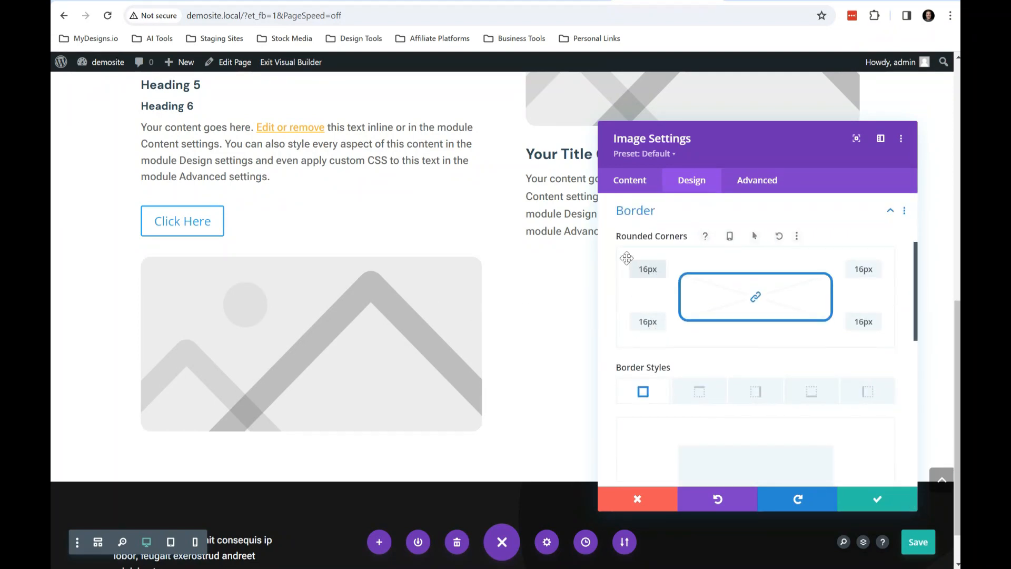
- Apply the Image module's styles to its active Default preset, accept the site-wide change and save the settings
click(901, 139)
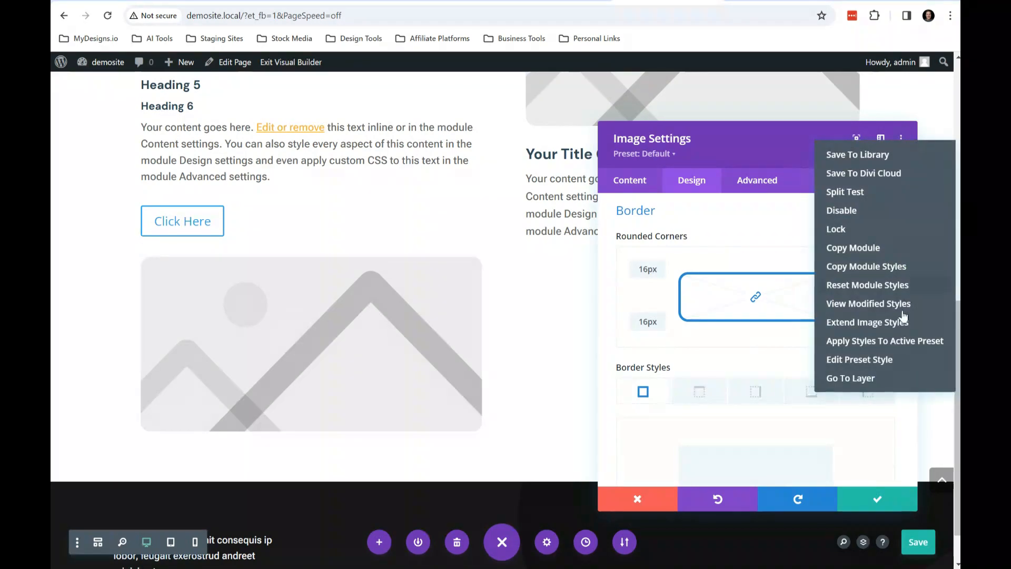
click(906, 346)
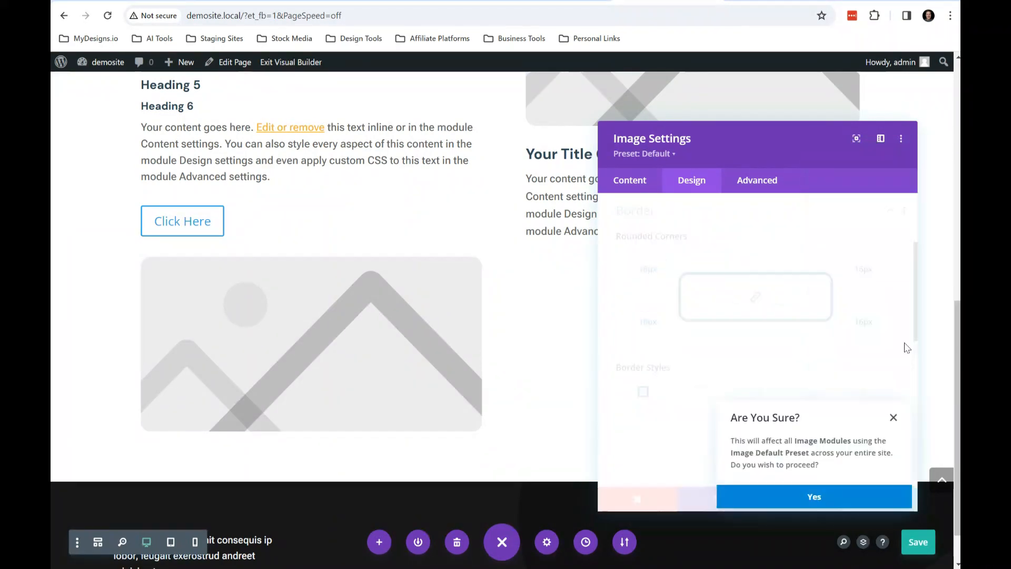
click(848, 507)
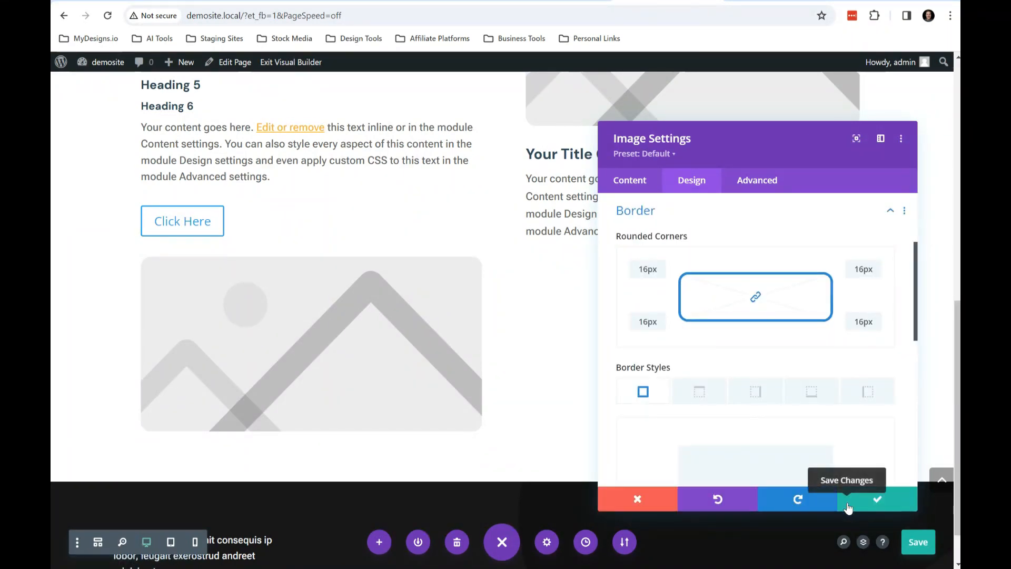
click(848, 507)
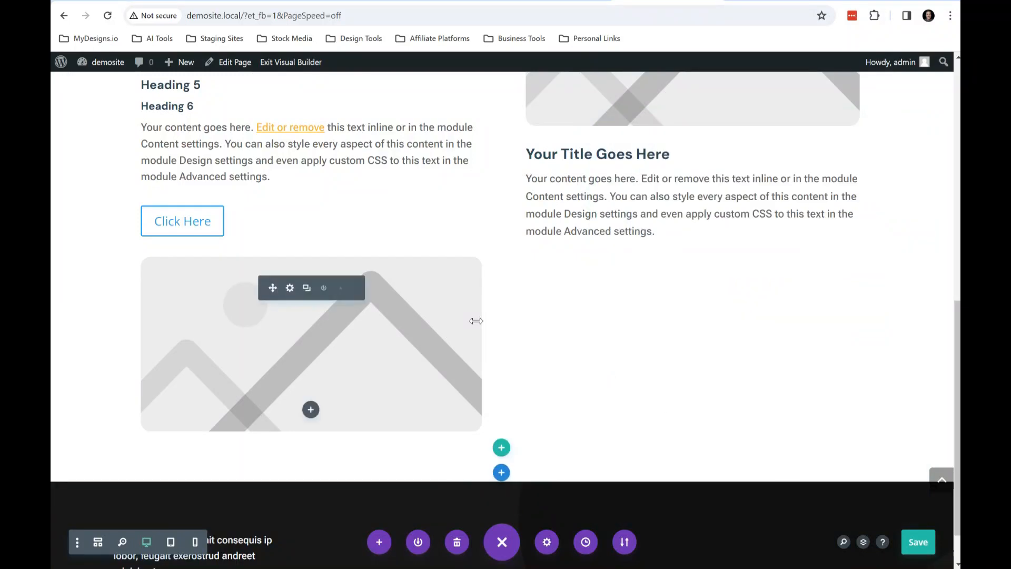
- Open the Click Here button's design settings and enable custom styles for the button
click(287, 209)
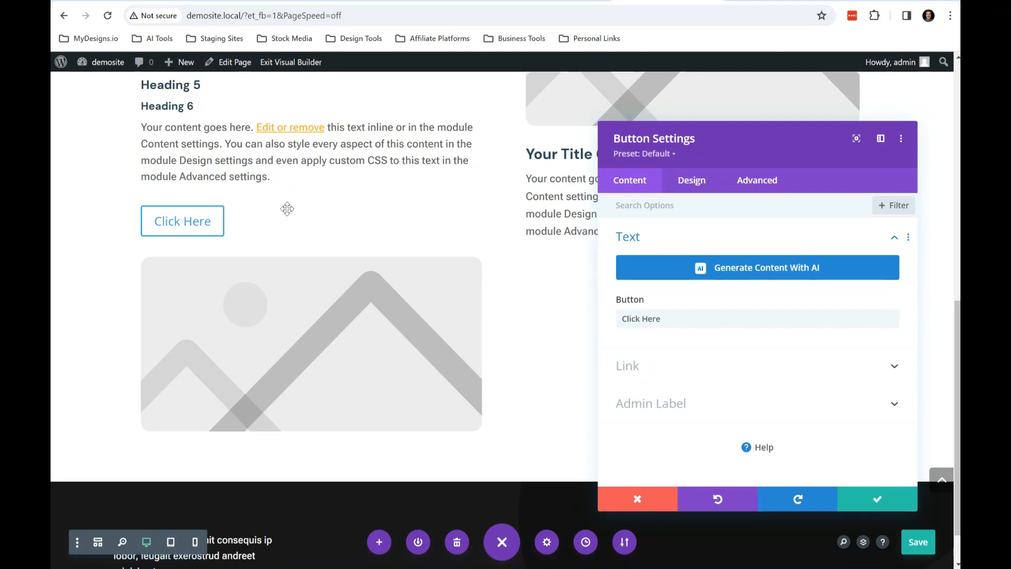
click(700, 190)
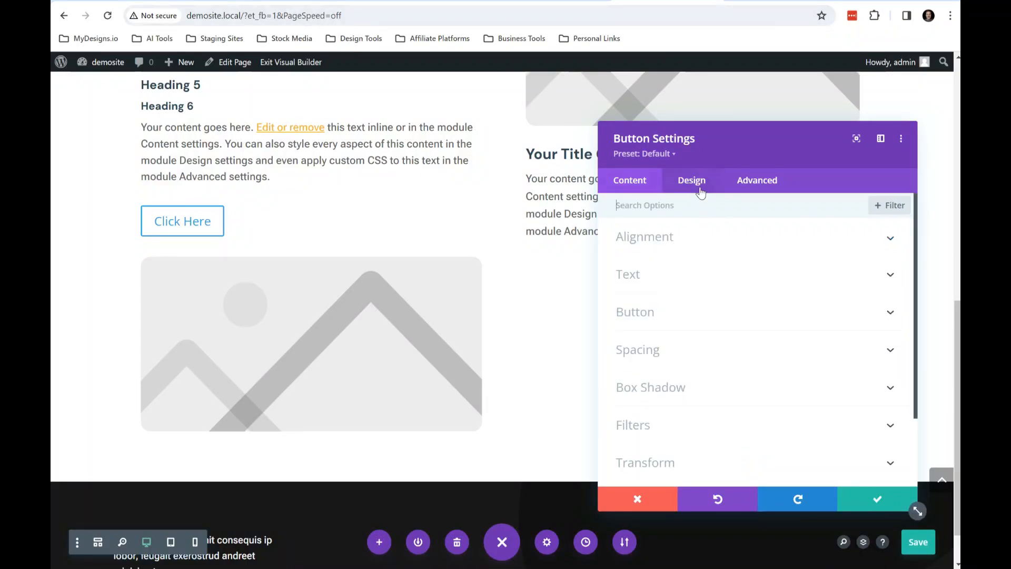
click(658, 315)
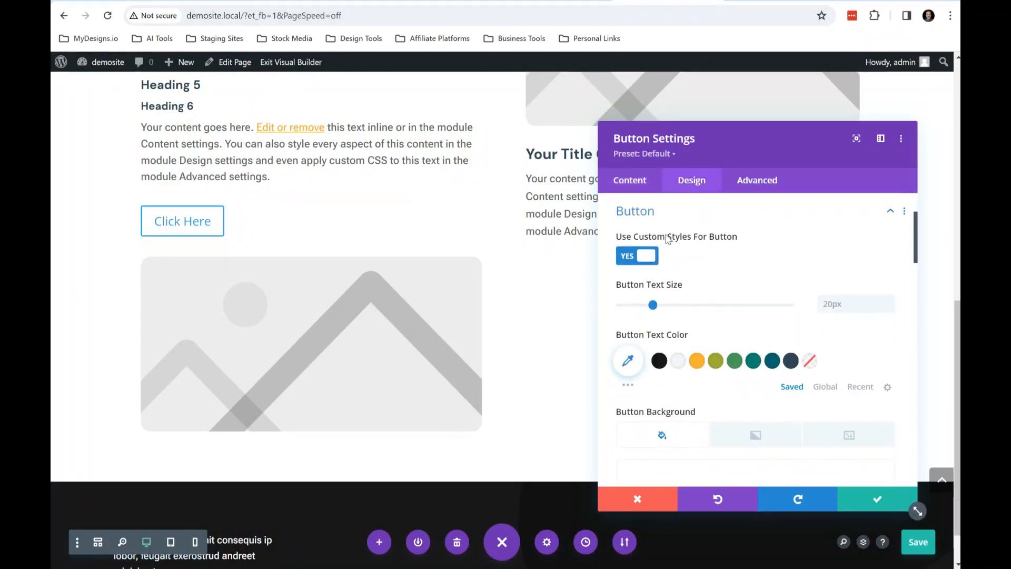
click(658, 213)
- Set the button's padding to 0.75em at the top and bottom and 2em on the left and right
click(647, 261)
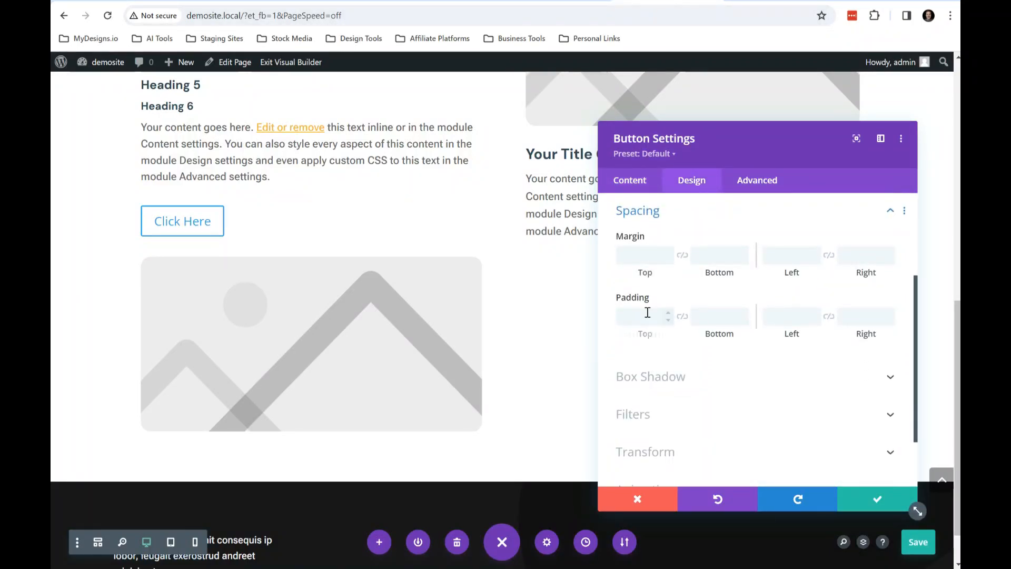
click(647, 315)
text(0.75)
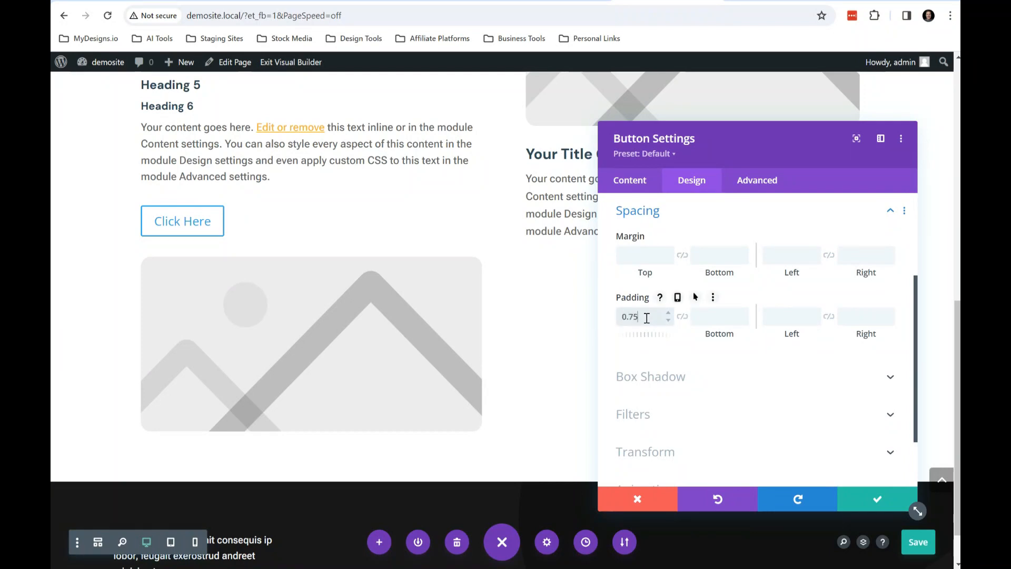
text(em)
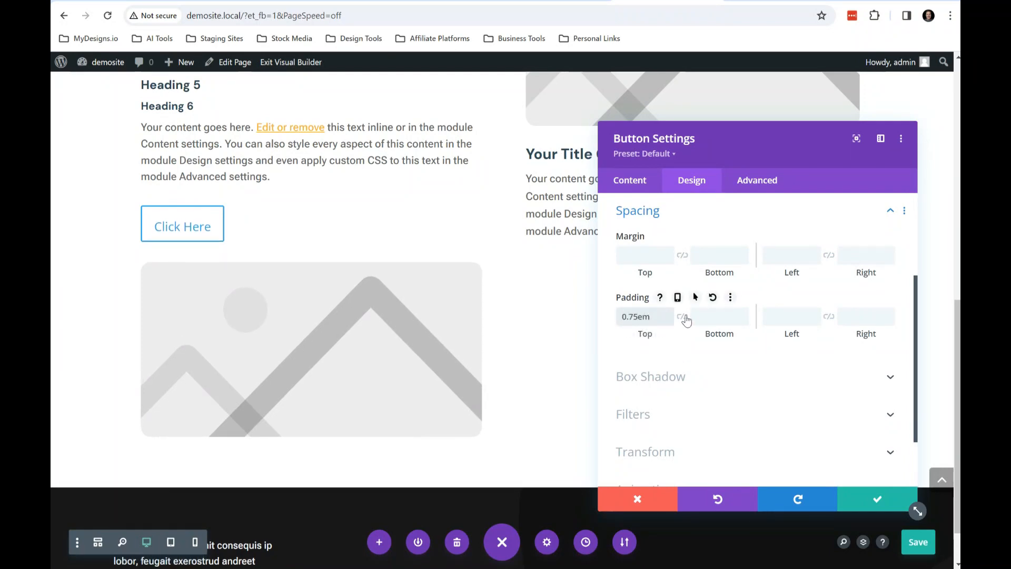
click(683, 317)
click(780, 317)
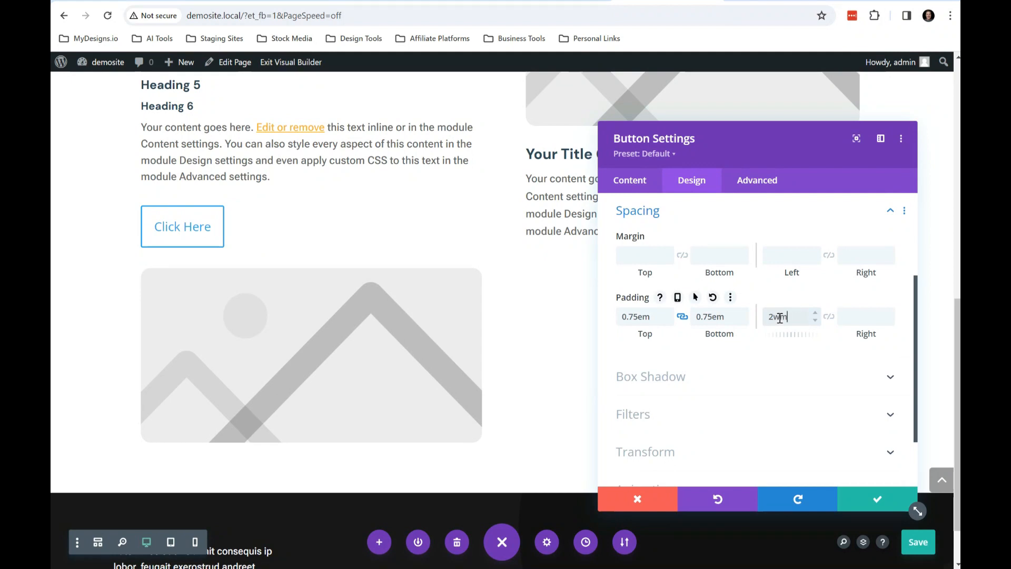
text(2em)
click(852, 314)
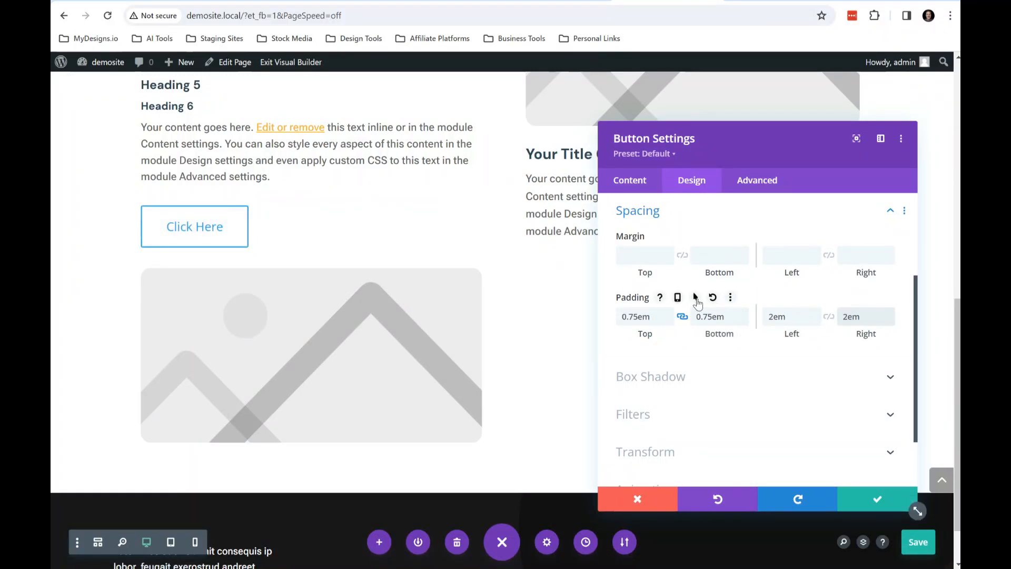
- Open the button's hover-state padding and its right-side value for editing
click(696, 298)
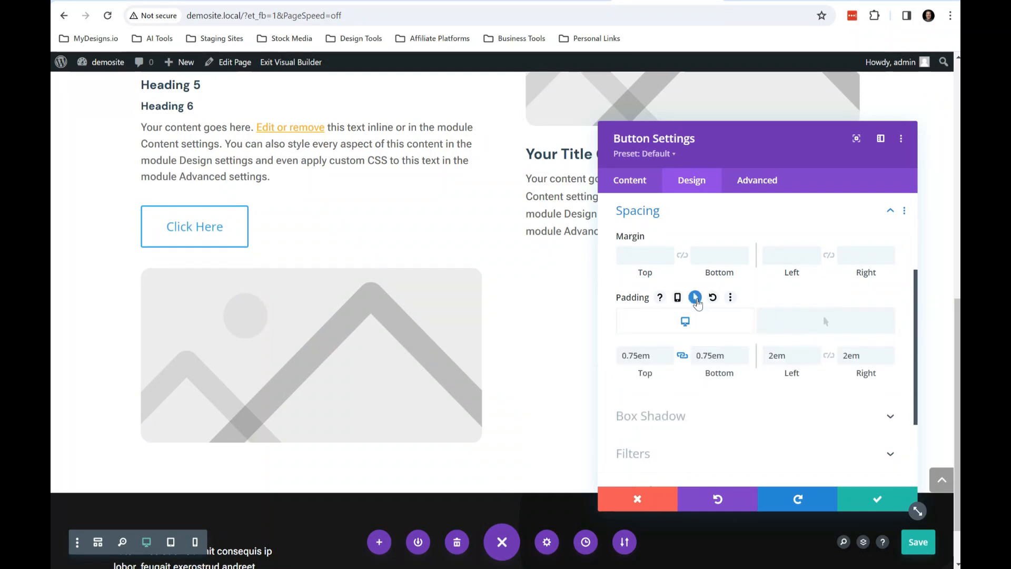
click(813, 329)
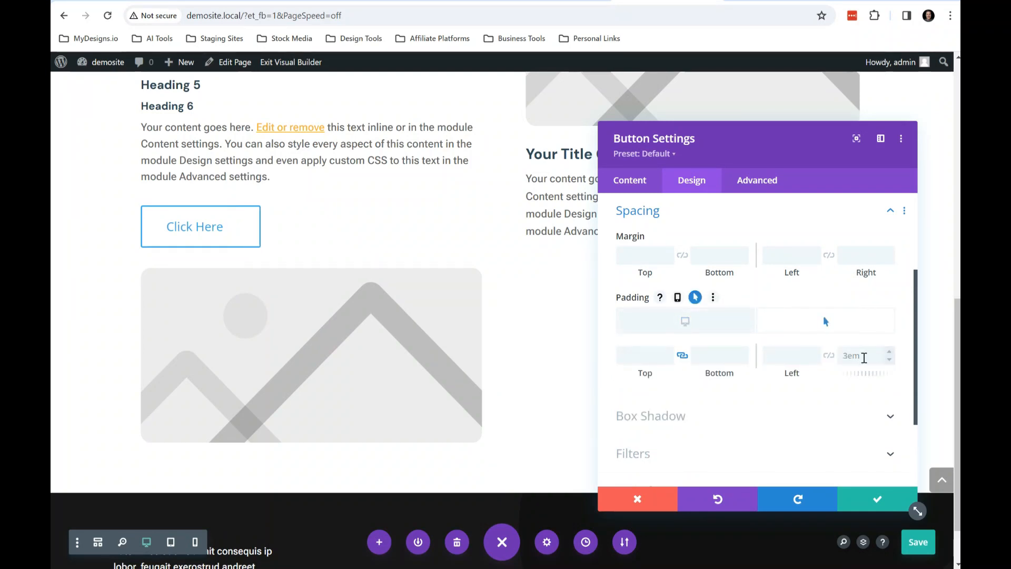
click(864, 357)
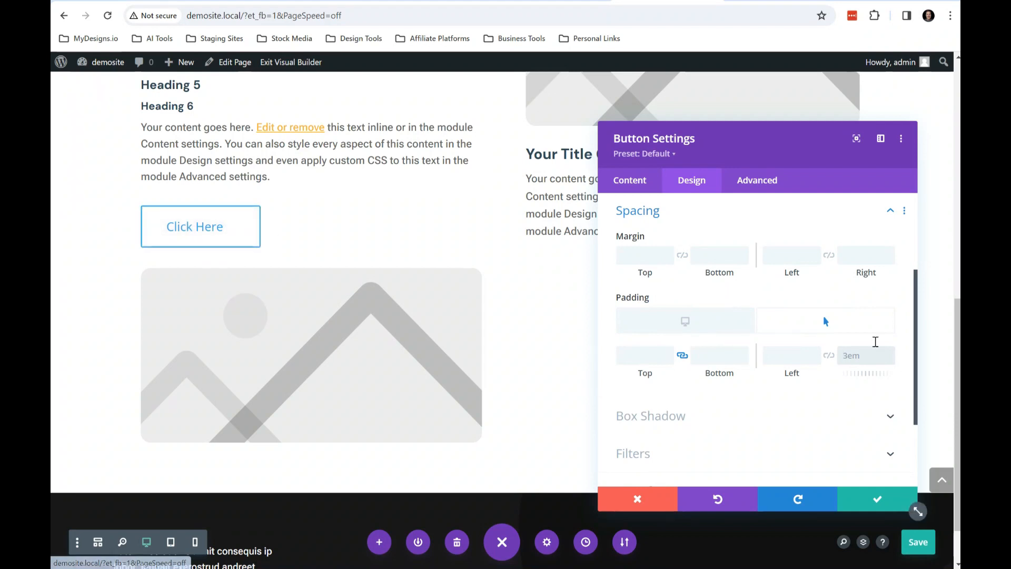
scroll(763, 334, up, 1)
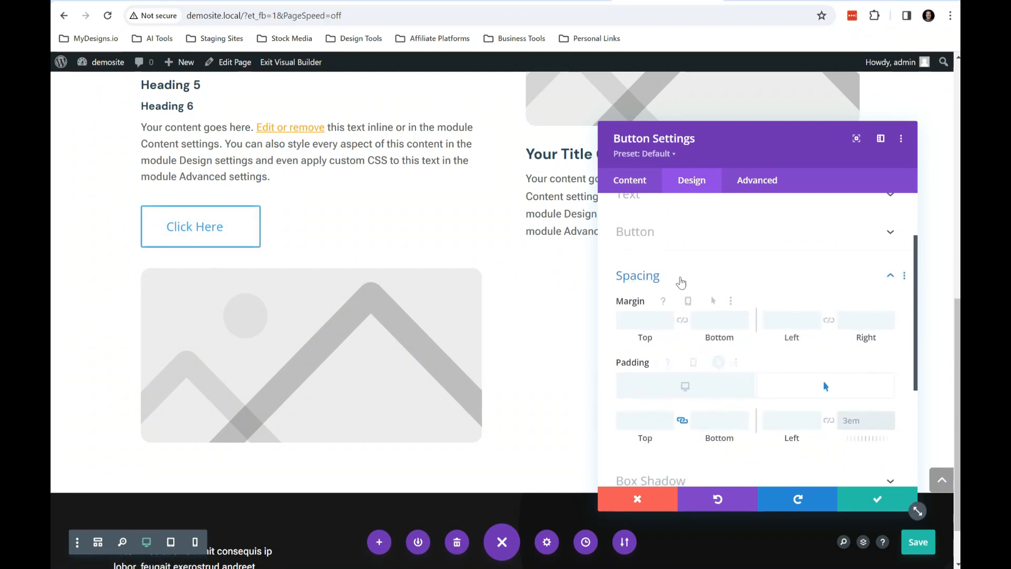
click(680, 274)
- Set the button's text size to 1rem and its text color to the off-white saved swatch
click(676, 242)
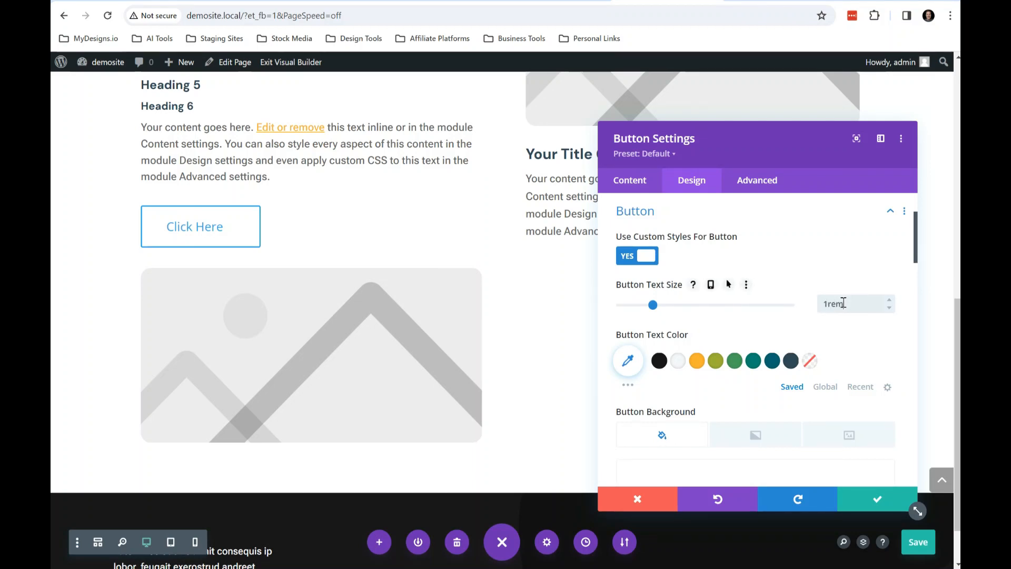
scroll(715, 335, down, 1)
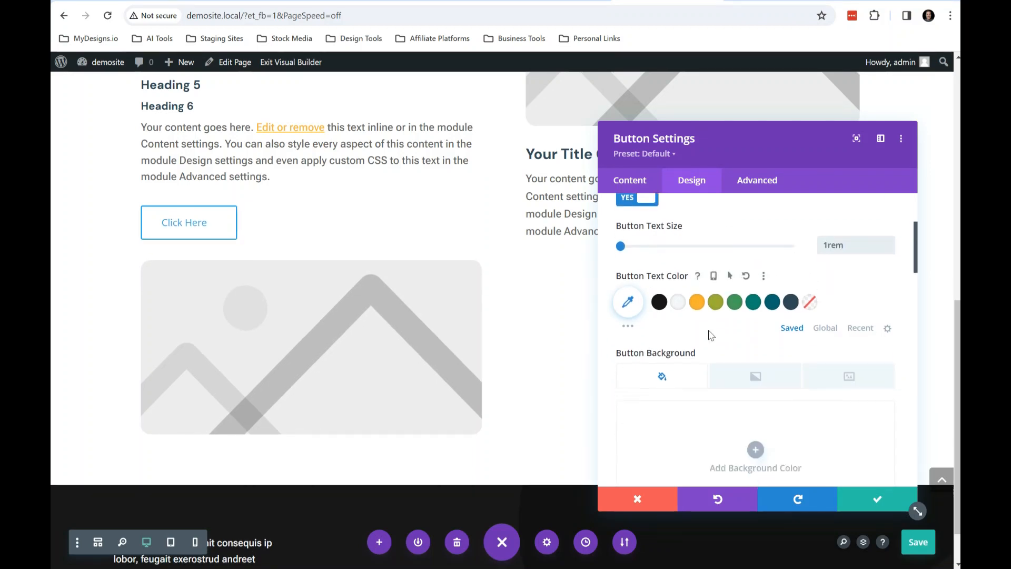
click(678, 302)
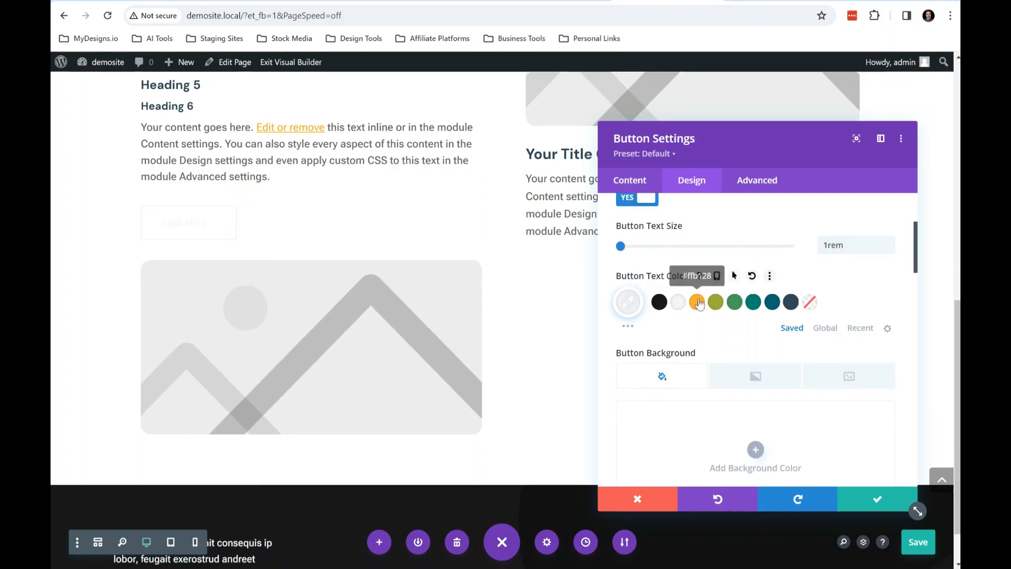
- Fill the button's background with the dark blue saved color #2f4858
scroll(699, 304, down, 2)
scroll(699, 304, down, 1)
click(790, 387)
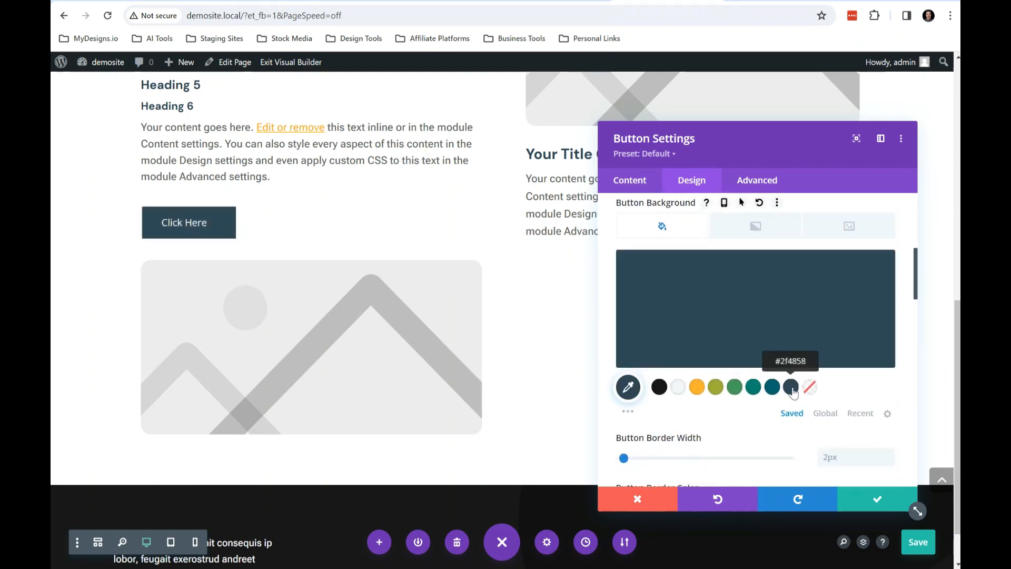
- Set the button's hover background to the black saved color and compare it with the desktop state
scroll(756, 334, up, 1)
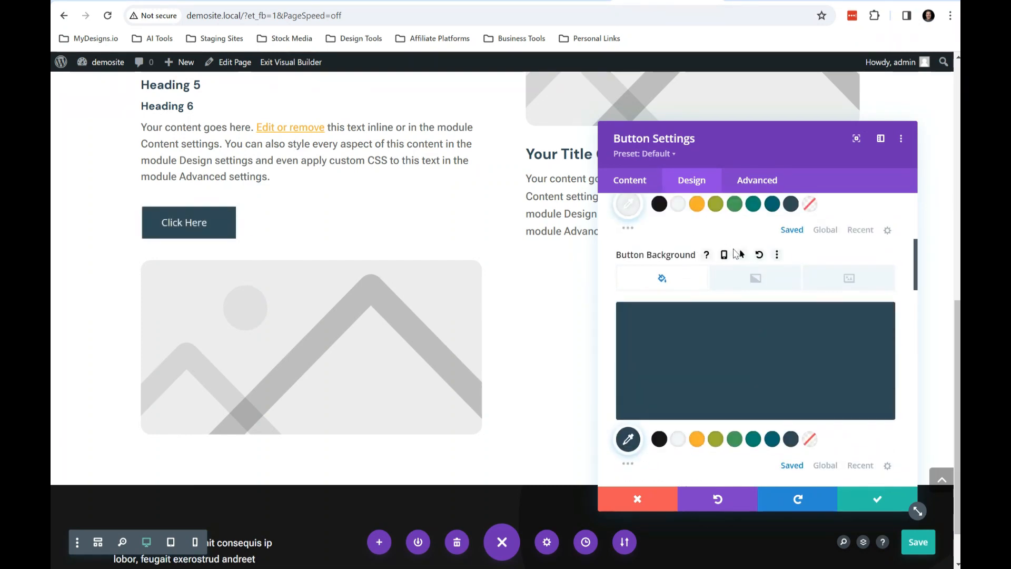
click(742, 255)
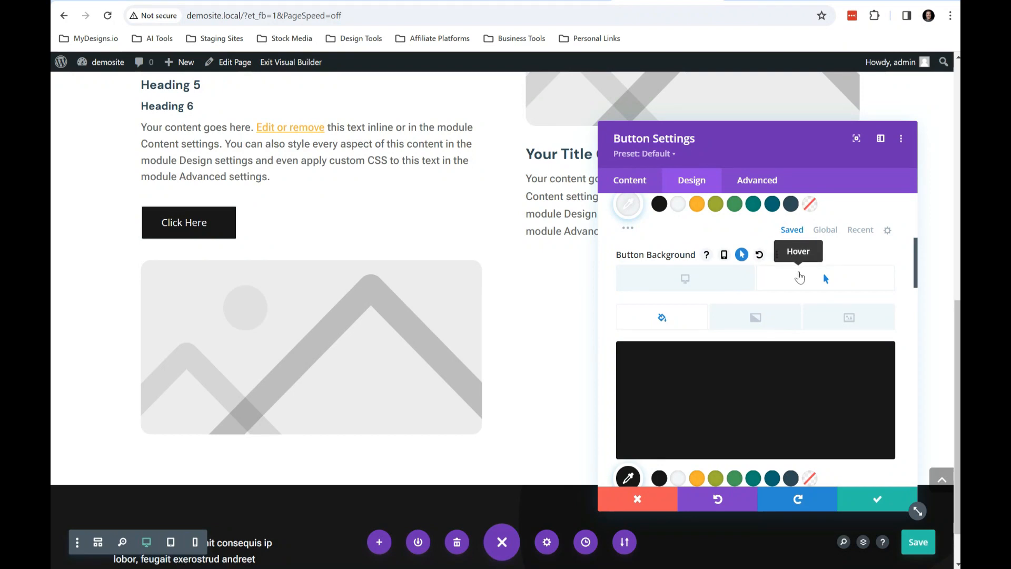
scroll(799, 277, down, 1)
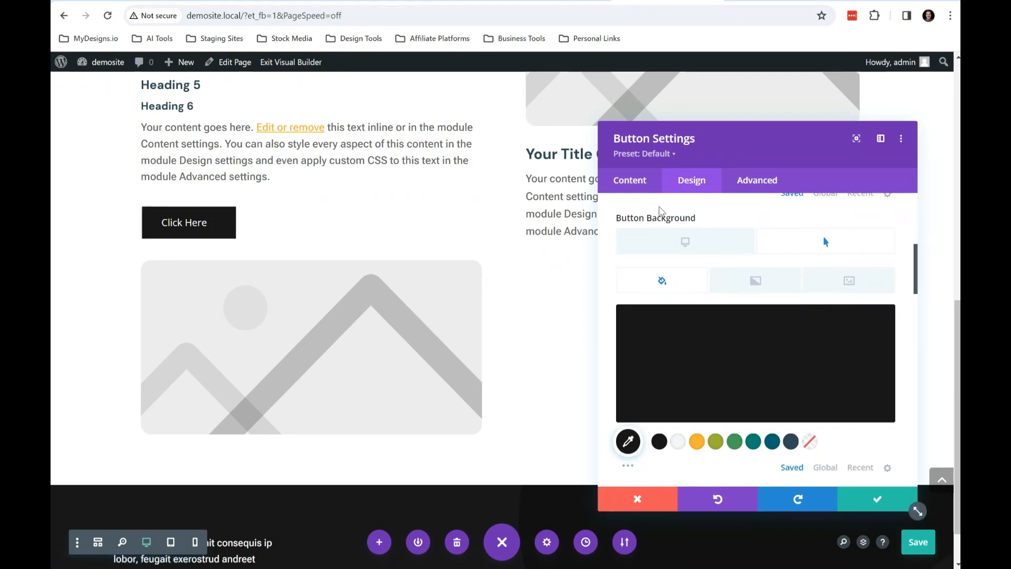
click(685, 244)
click(795, 247)
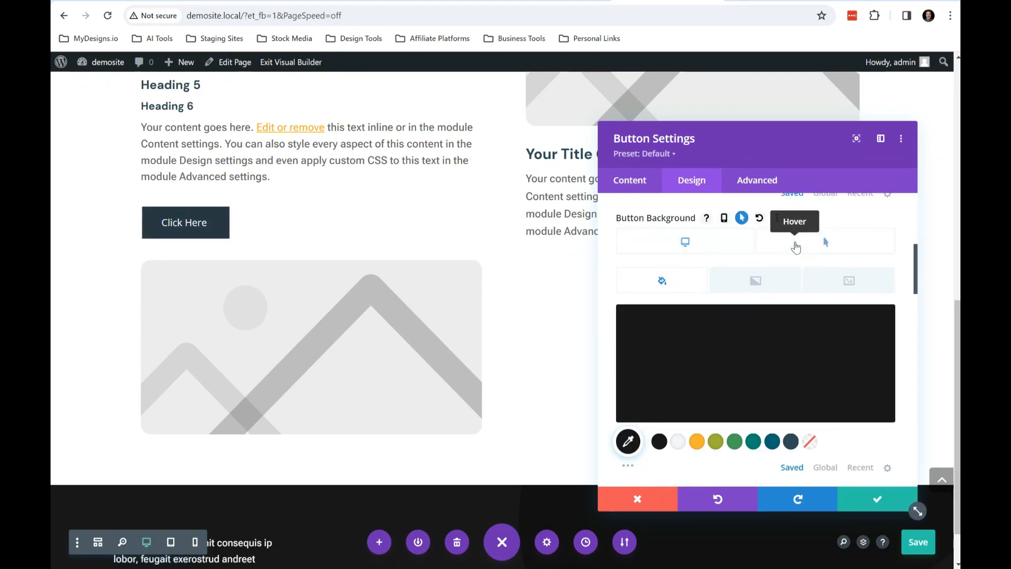
click(707, 248)
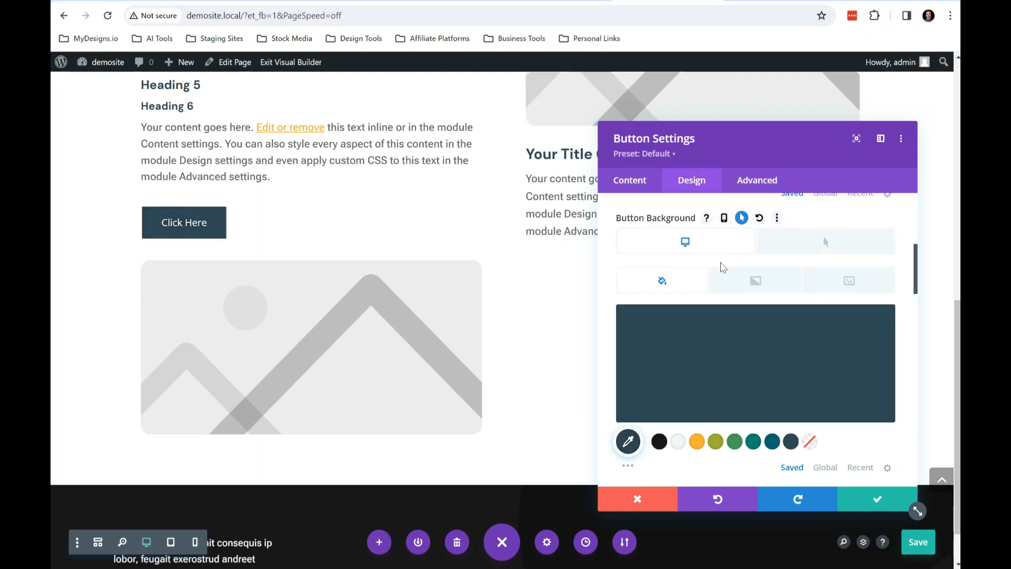
- Set the button's border width to 0px
scroll(721, 268, down, 3)
scroll(721, 277, down, 2)
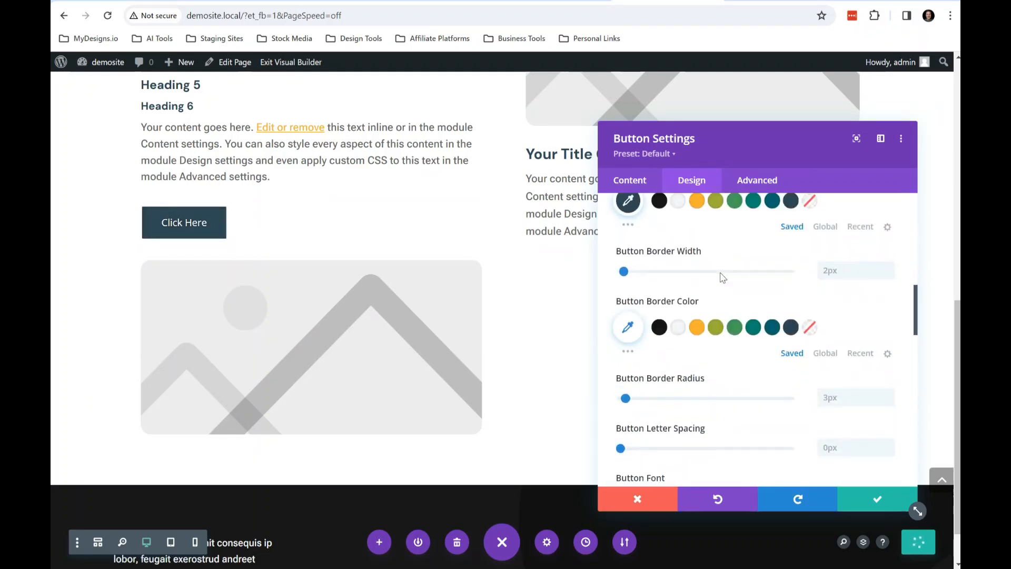
double_click(890, 275)
- Round the button's corners with a border radius of 50px
scroll(774, 287, down, 1)
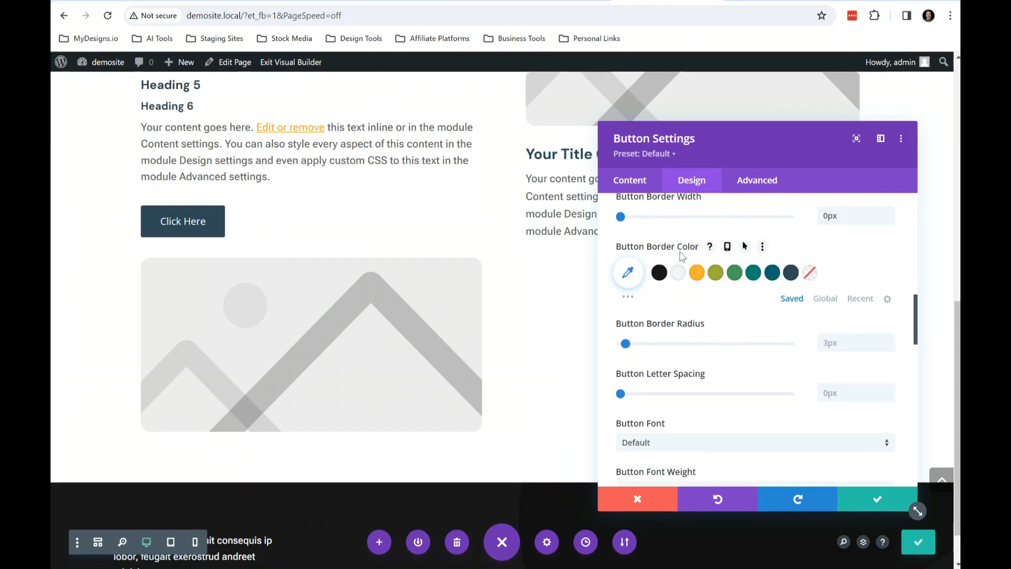
scroll(815, 292, down, 1)
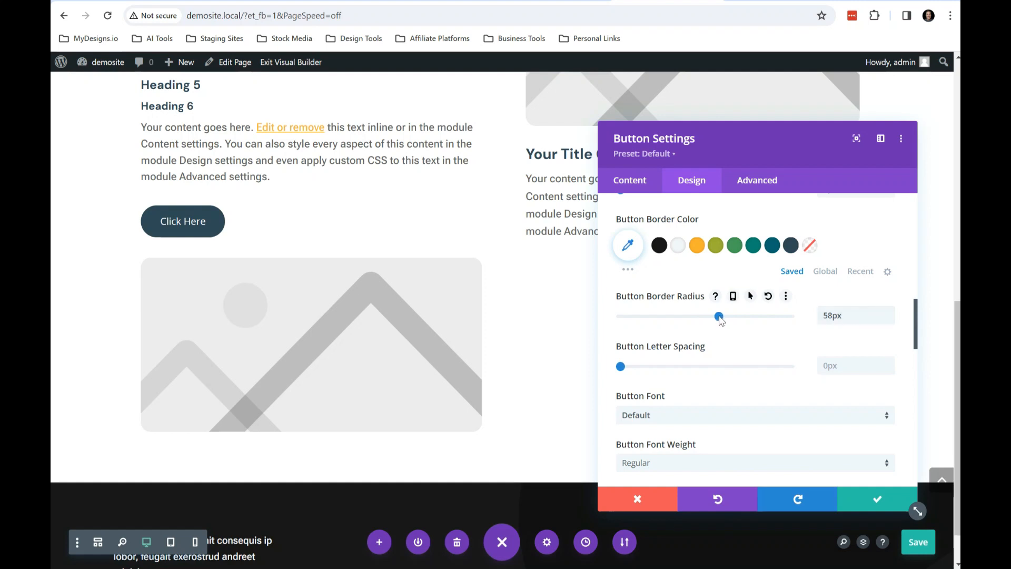
drag(719, 318, 645, 320)
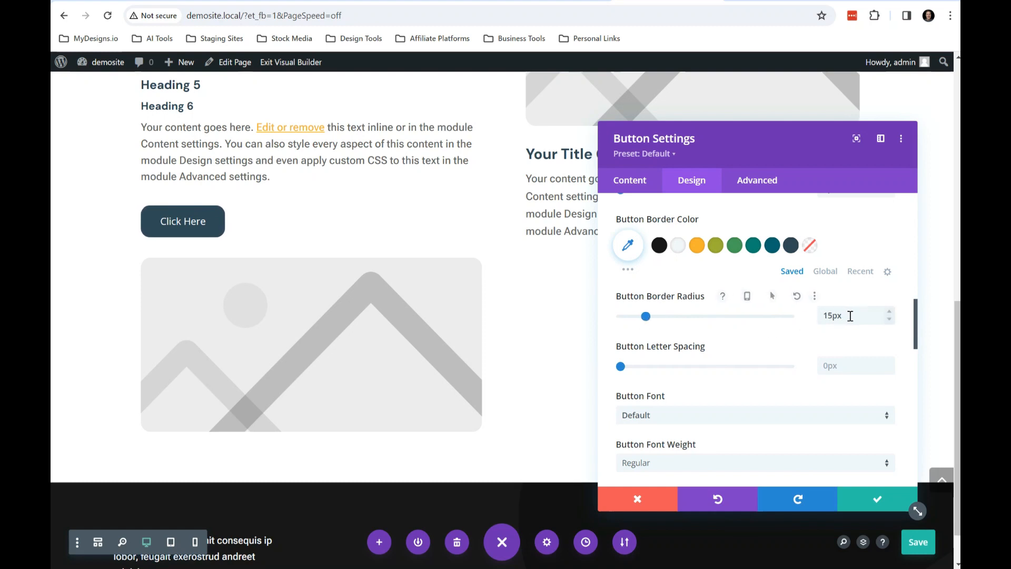
double_click(832, 315)
text(50)
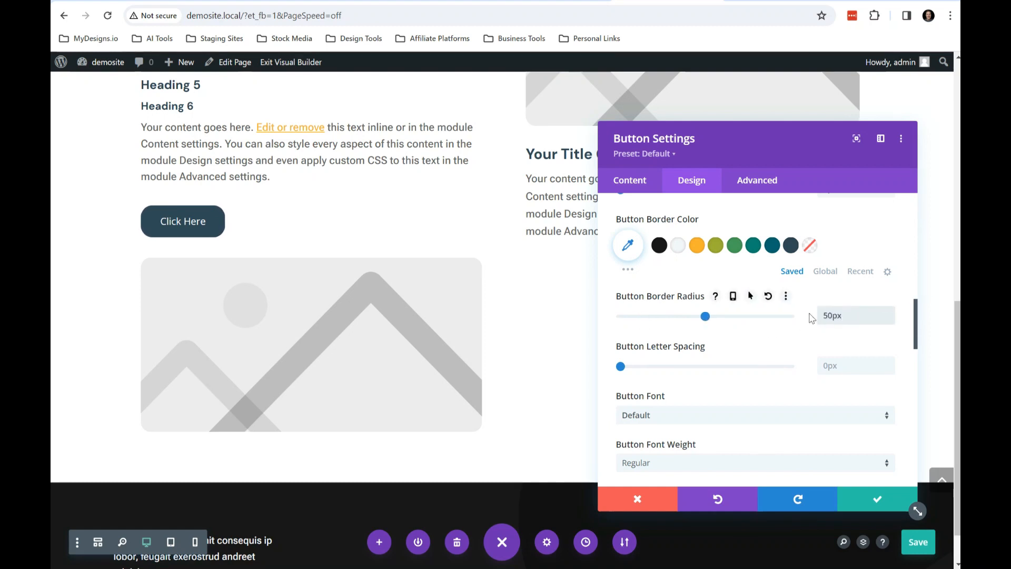
double_click(824, 315)
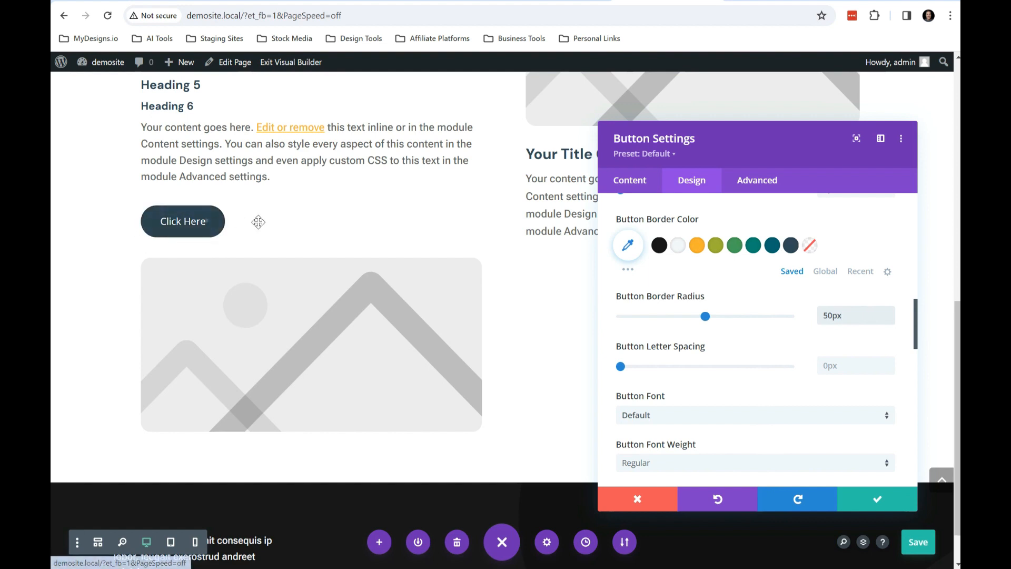
- Set the button's font to DM Sans in all-uppercase style with Semi Bold weight
scroll(825, 372, down, 1)
scroll(774, 347, down, 2)
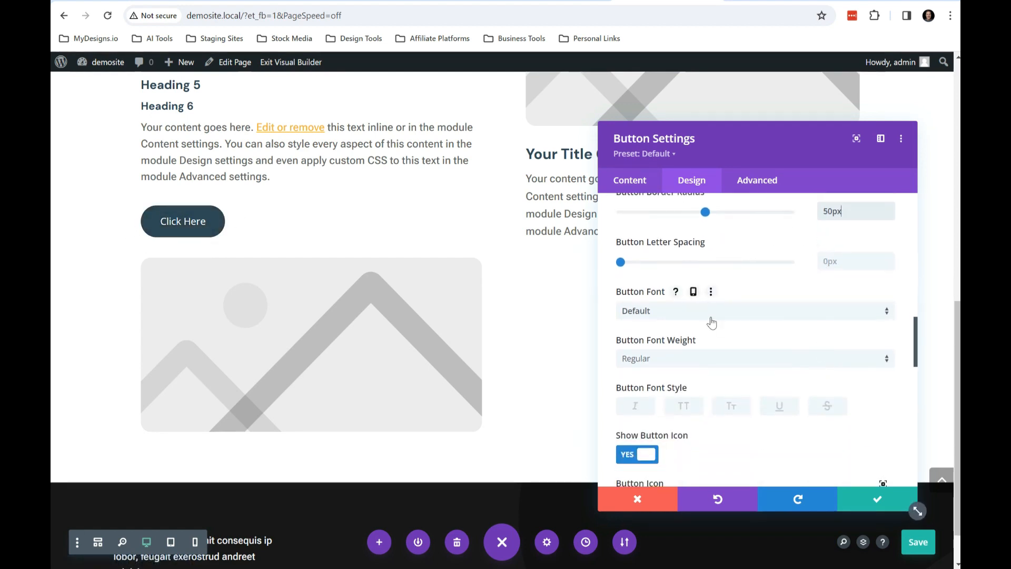
click(712, 319)
click(711, 339)
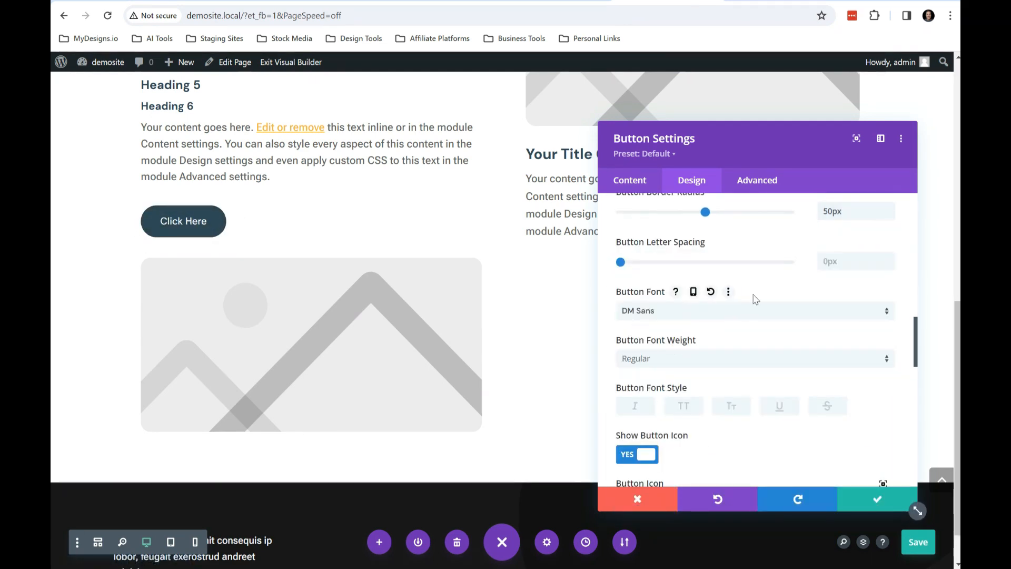
scroll(756, 299, down, 1)
click(693, 354)
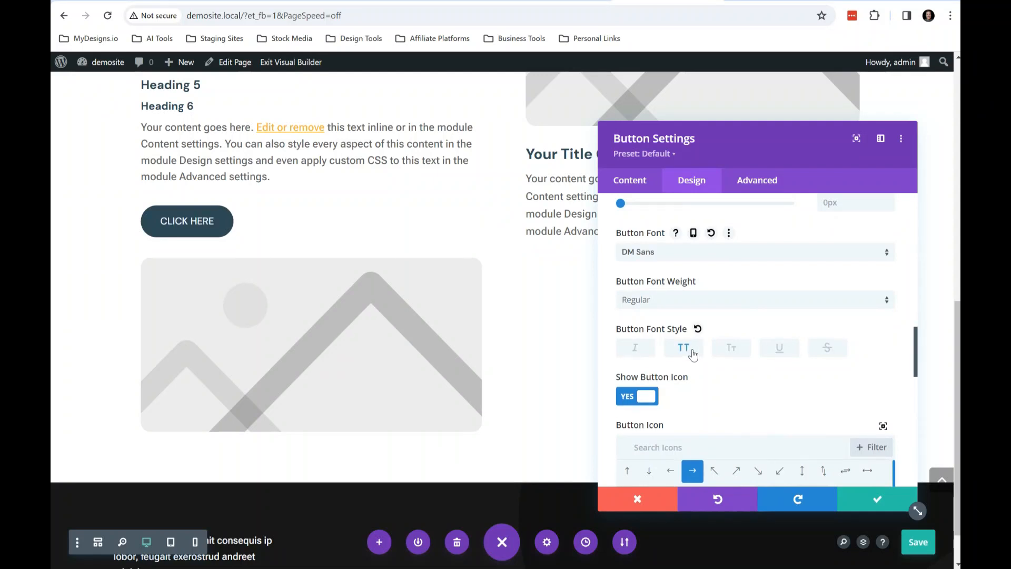
click(696, 306)
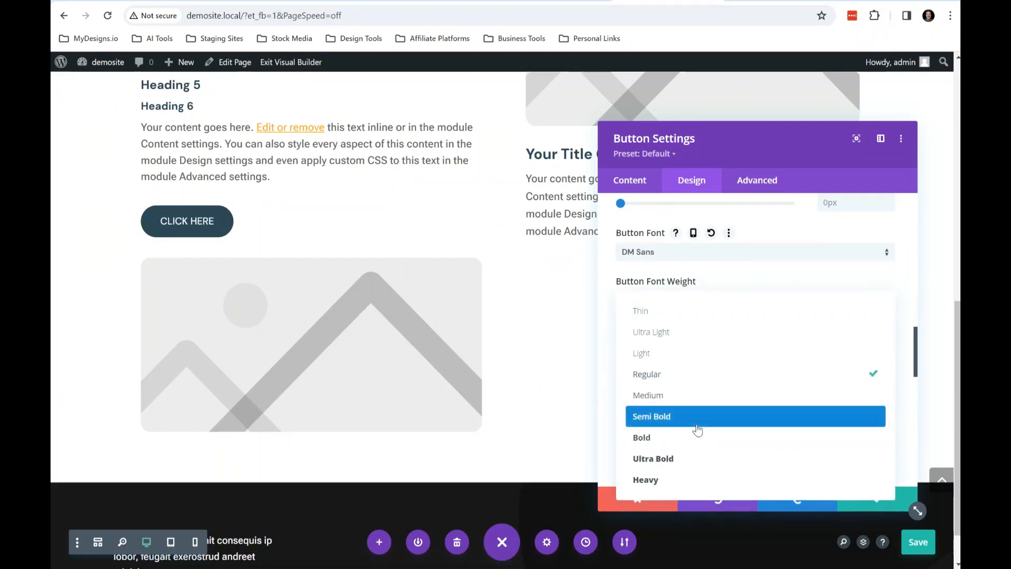
click(699, 417)
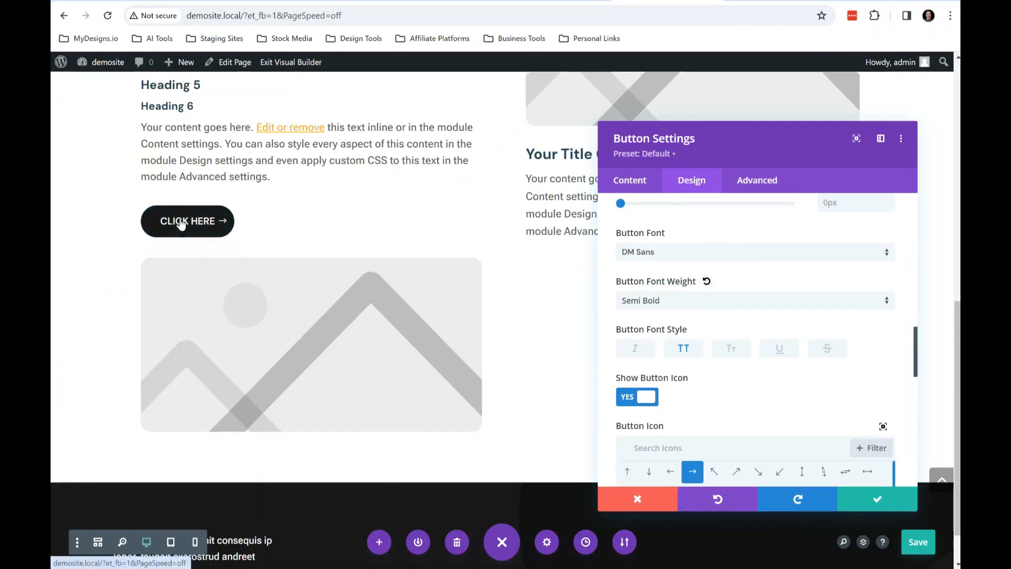
- Apply the button's styles to the site-wide Button default preset, accept the module settings and save the page
scroll(716, 311, down, 3)
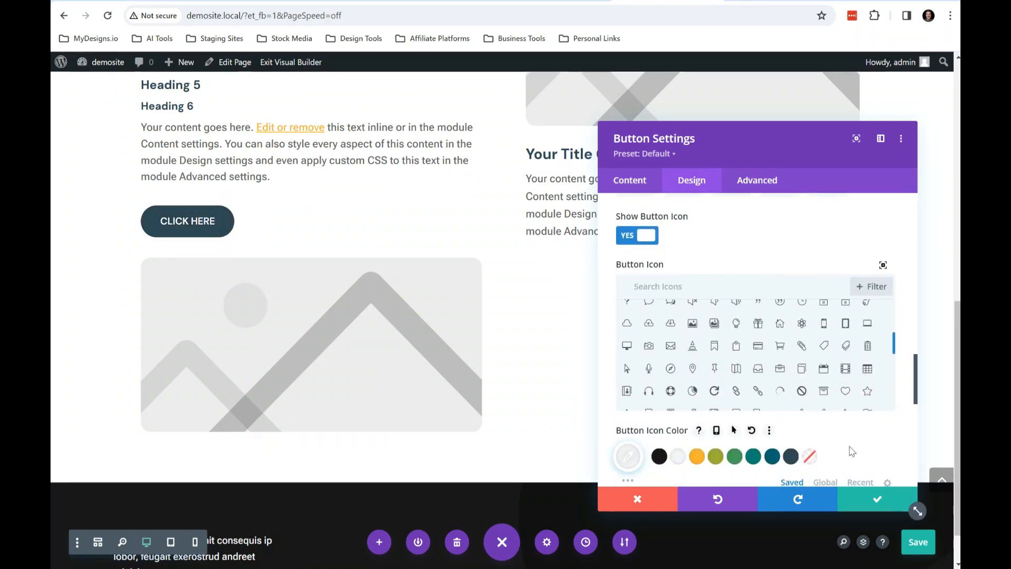
scroll(850, 450, down, 3)
scroll(850, 451, down, 3)
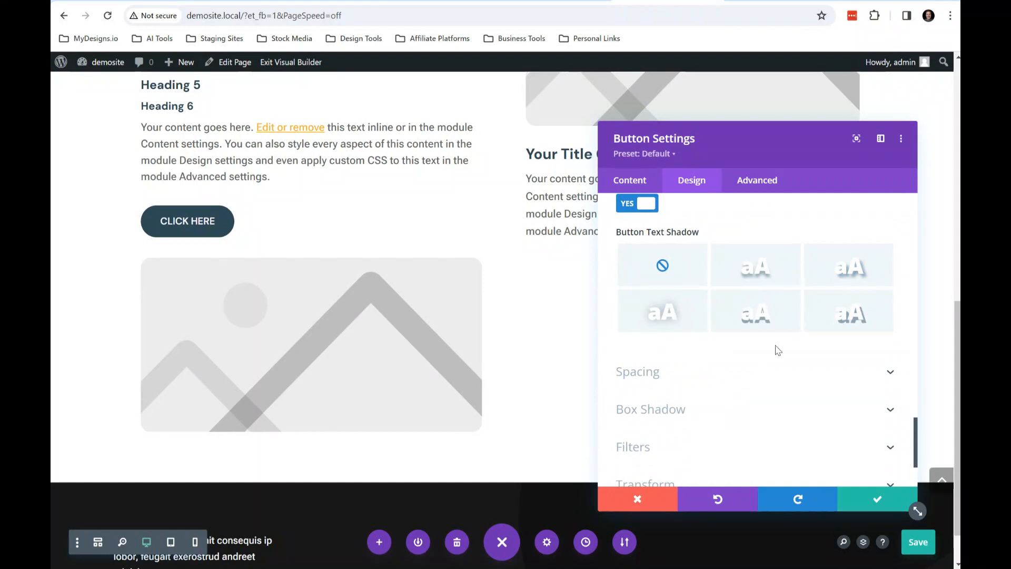
click(902, 139)
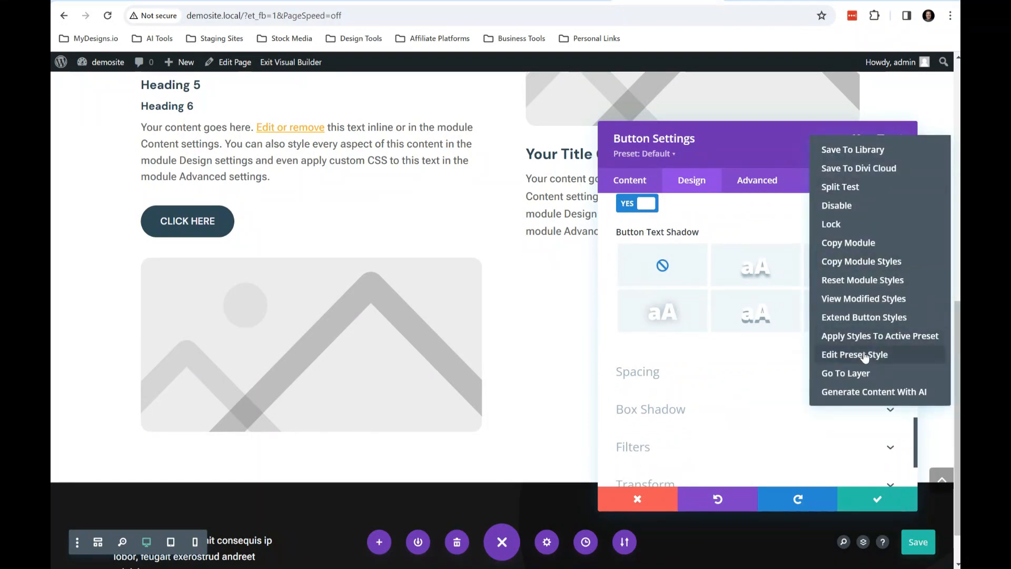
click(876, 338)
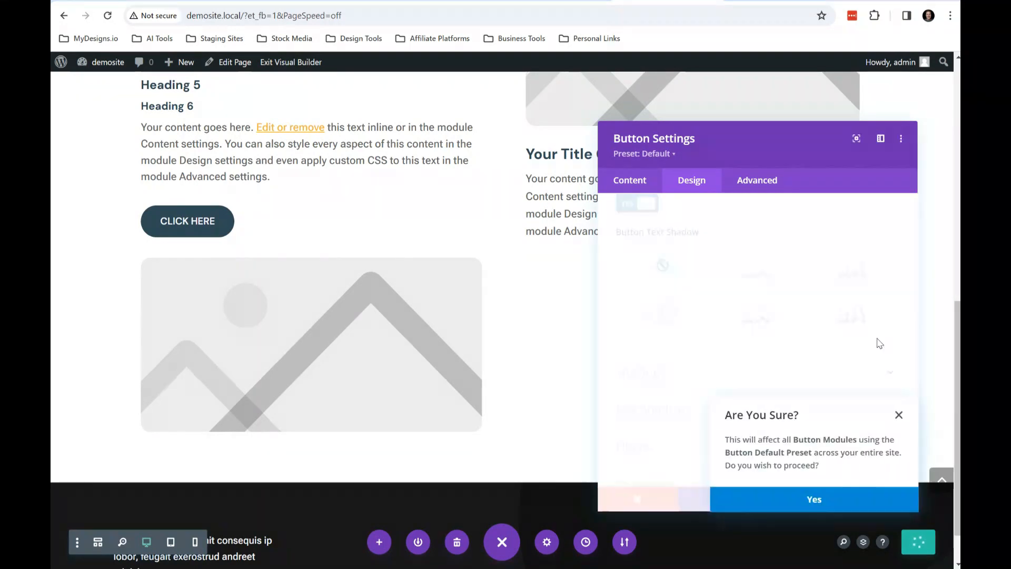
click(824, 499)
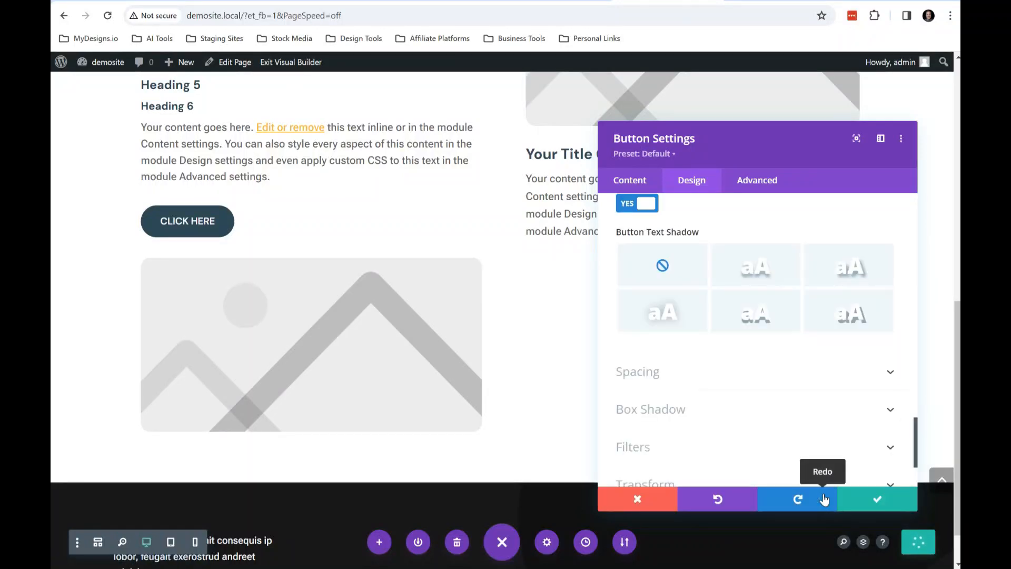
click(865, 500)
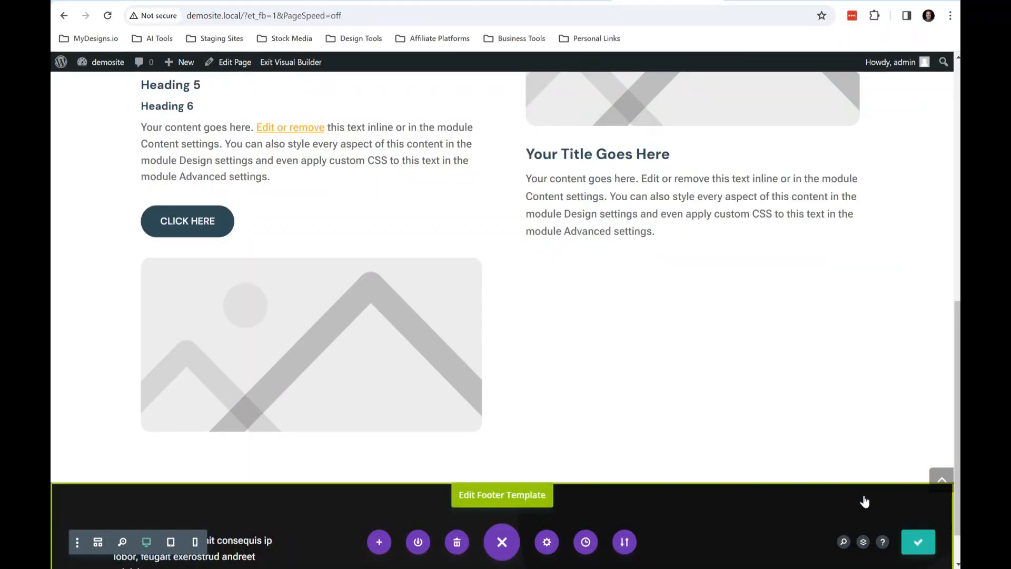
scroll(553, 287, up, 3)
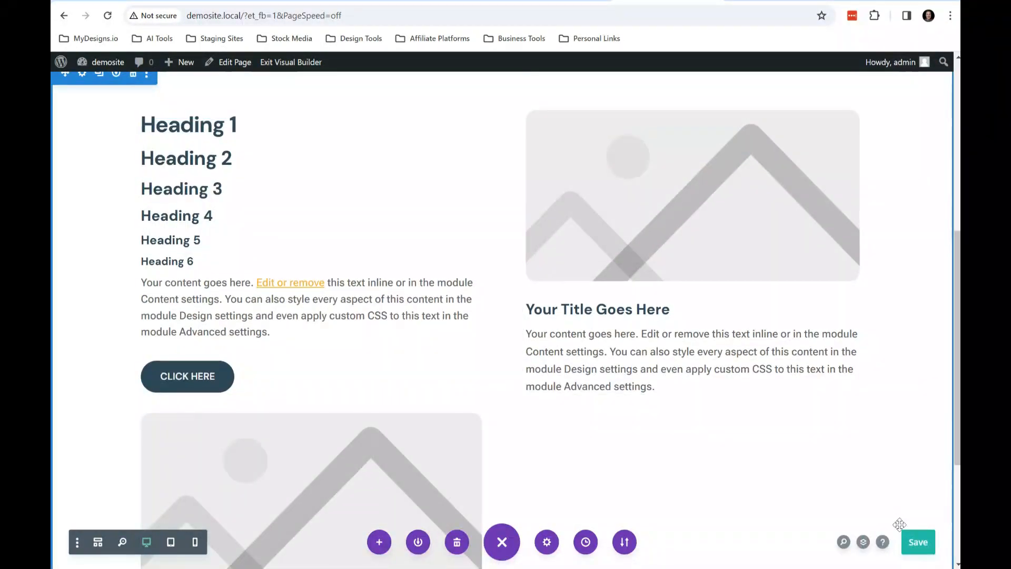
key(ctrl+s)
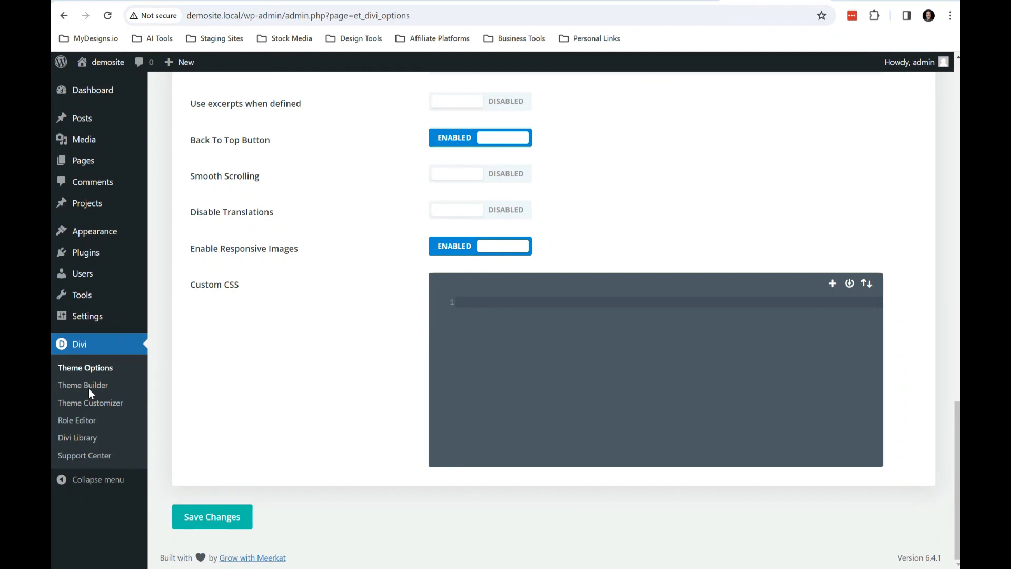
- In the Divi Theme Builder, replace the All Posts template's custom footer with the global footer
click(97, 390)
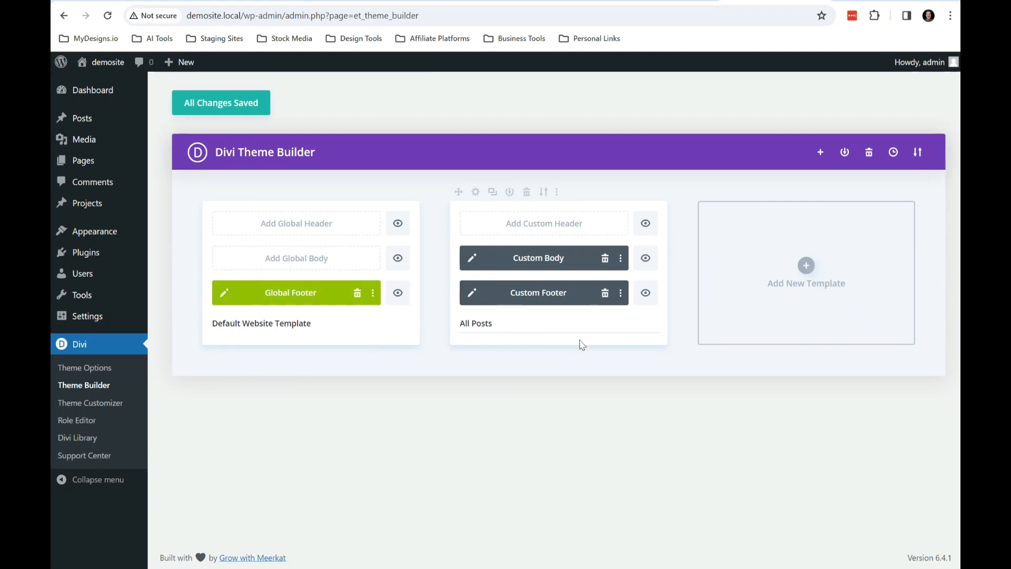
click(605, 294)
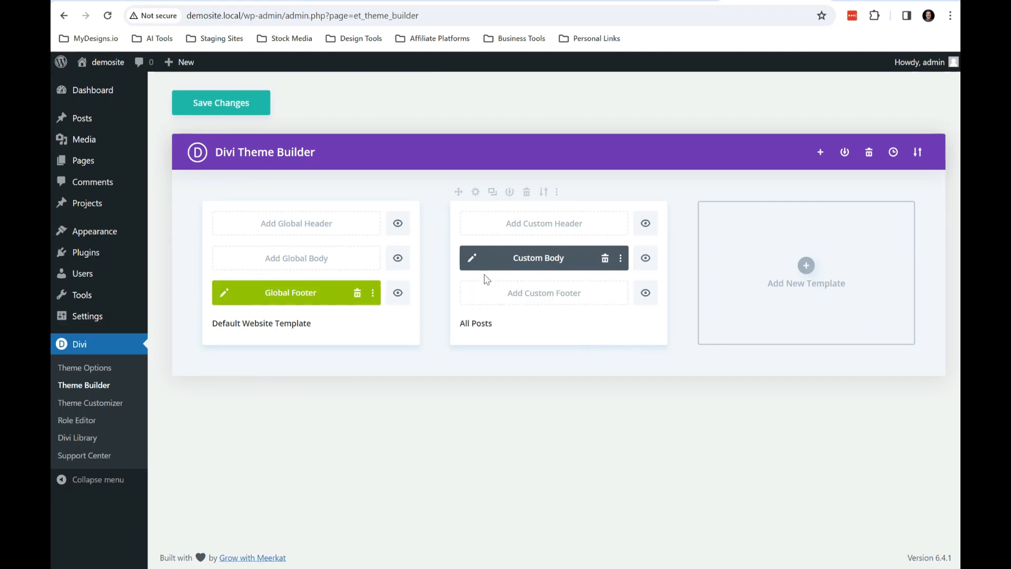
click(523, 294)
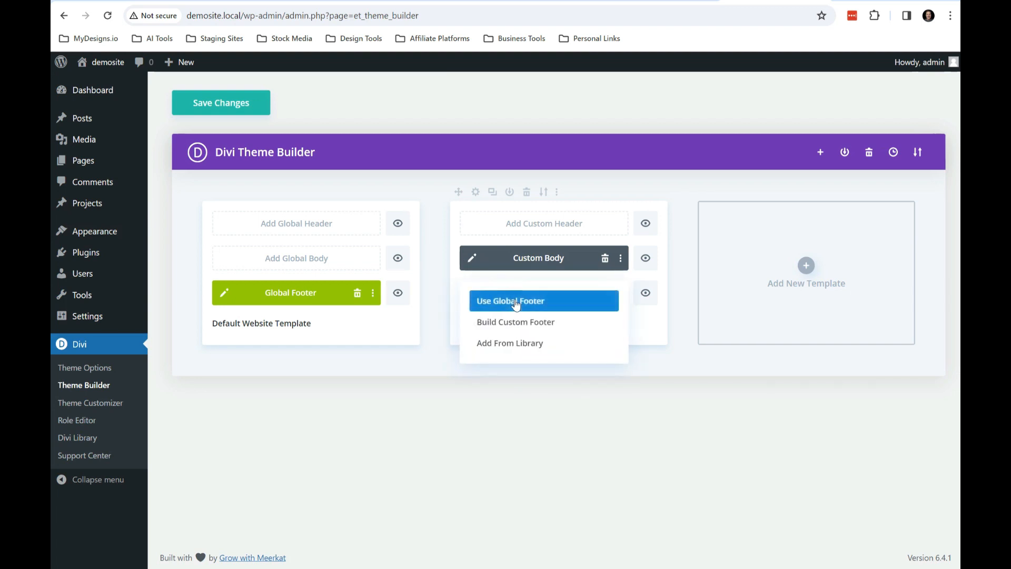
click(517, 300)
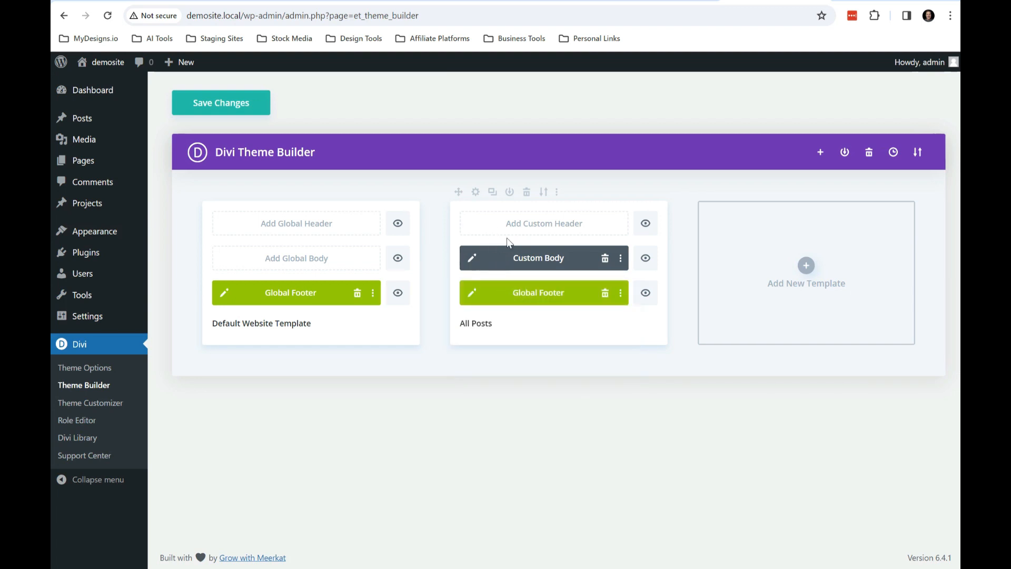
- Open the All Posts template's custom body layout and examine the Post Content module's text design settings
click(477, 257)
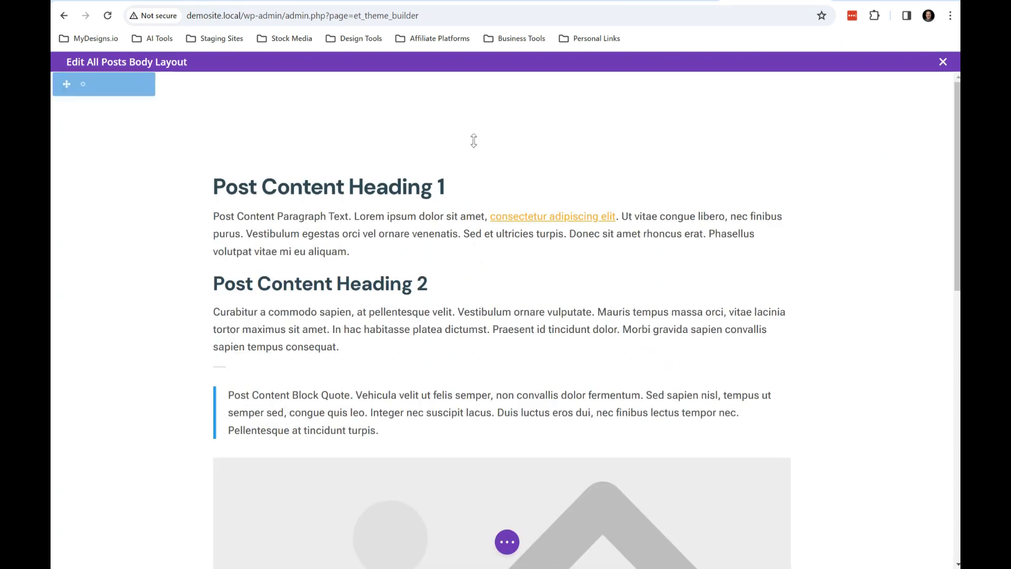
click(496, 158)
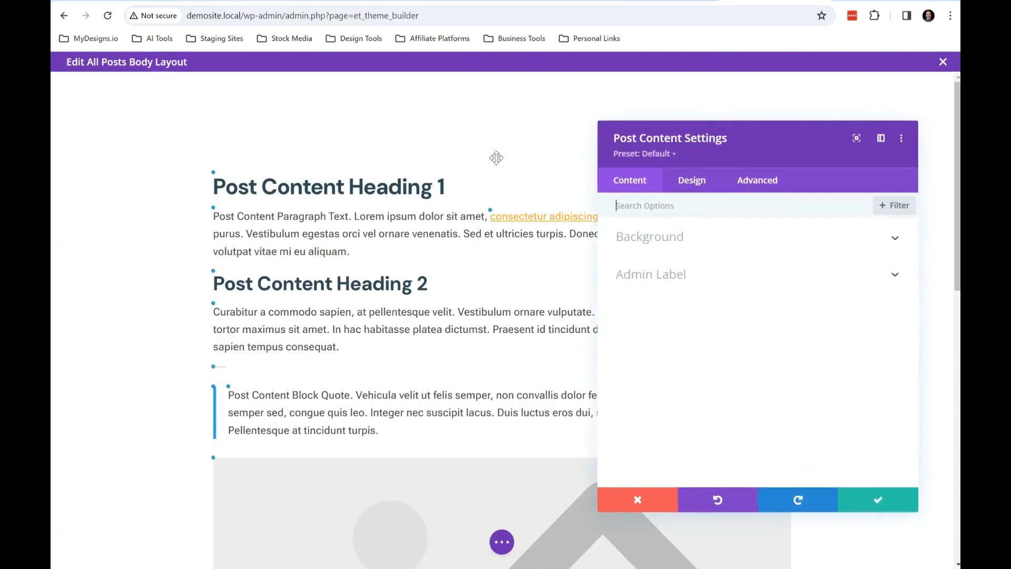
click(691, 180)
click(667, 282)
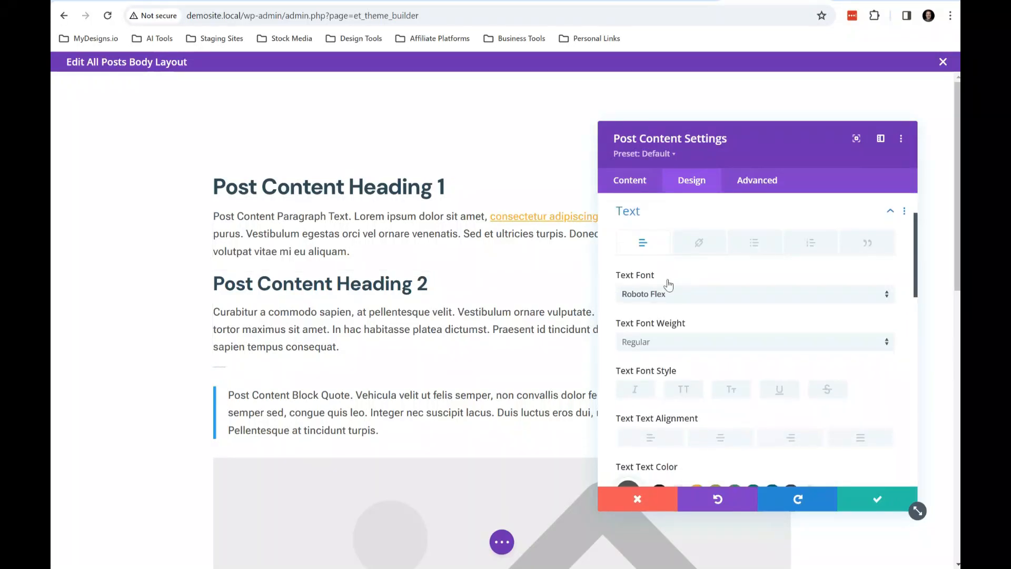
scroll(674, 325, down, 4)
scroll(674, 325, up, 5)
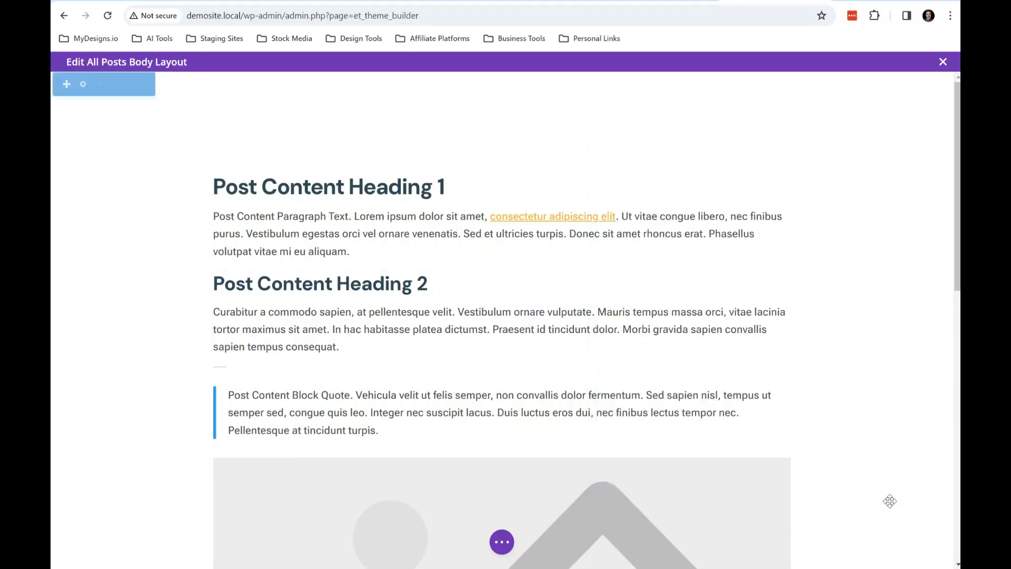
- Accept the Post Content module settings, and save and exit the All Posts body layout
click(878, 498)
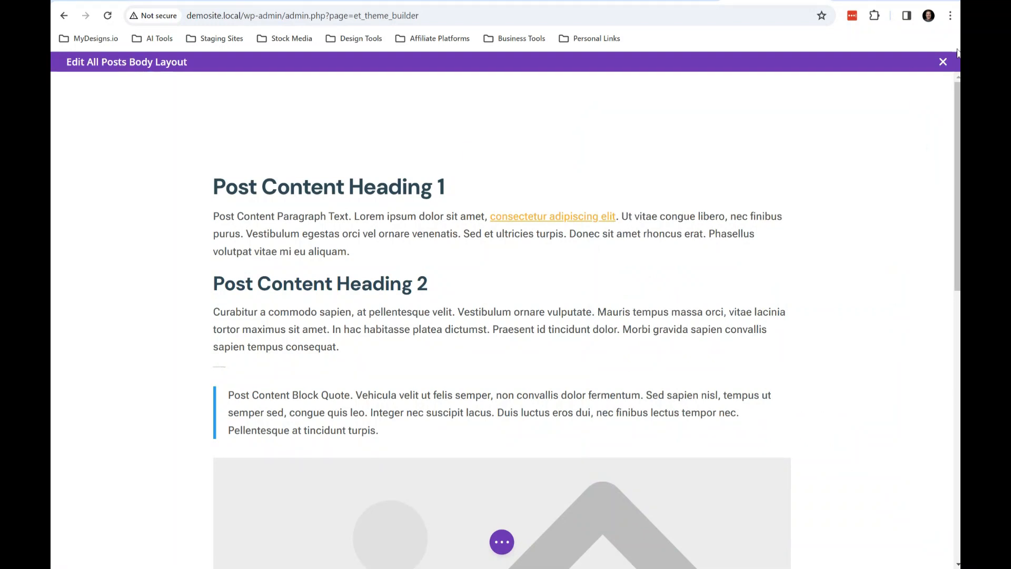
click(943, 63)
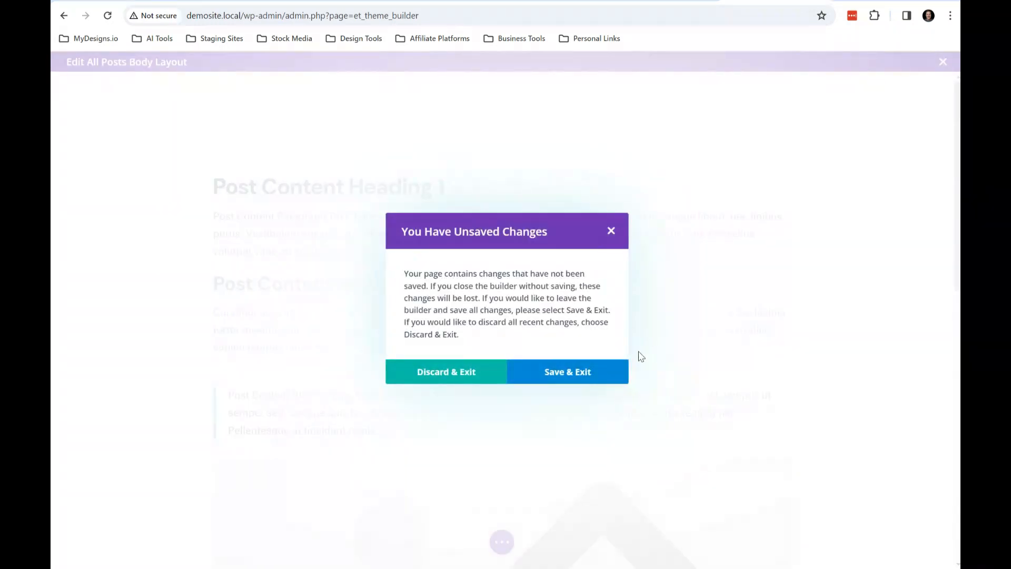
click(583, 379)
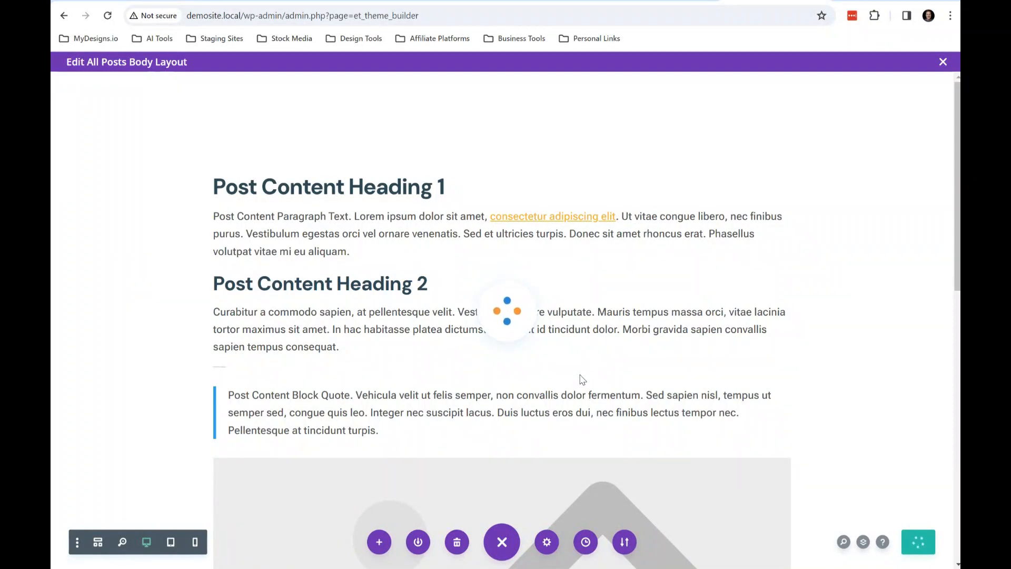